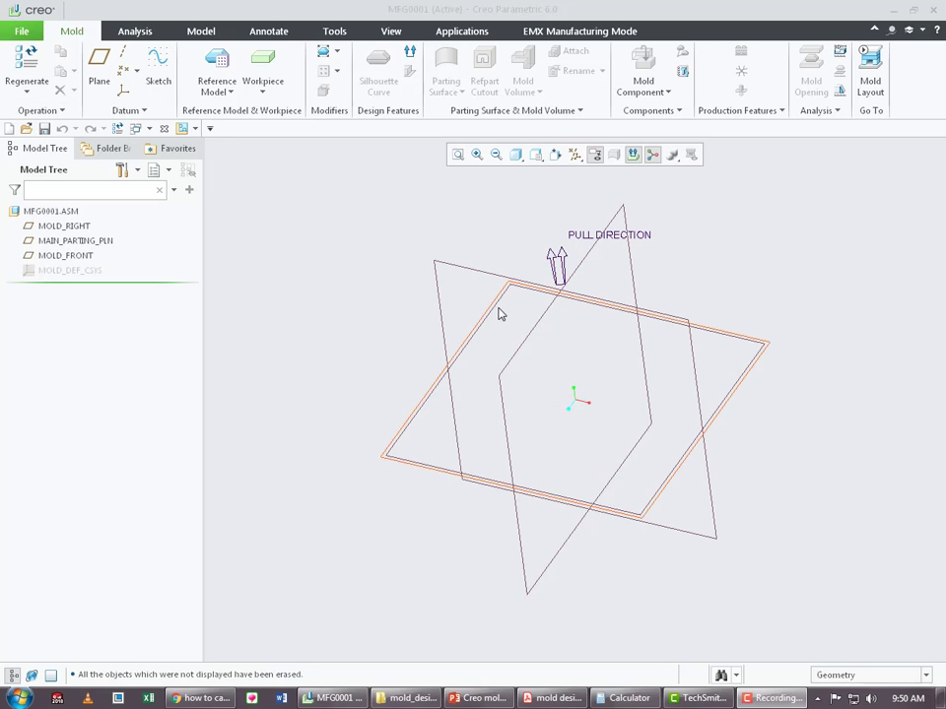
Create an inherited reference model from multi_cavity_design_01.prt, using the name MFG0001_REF.
left_click(219, 70)
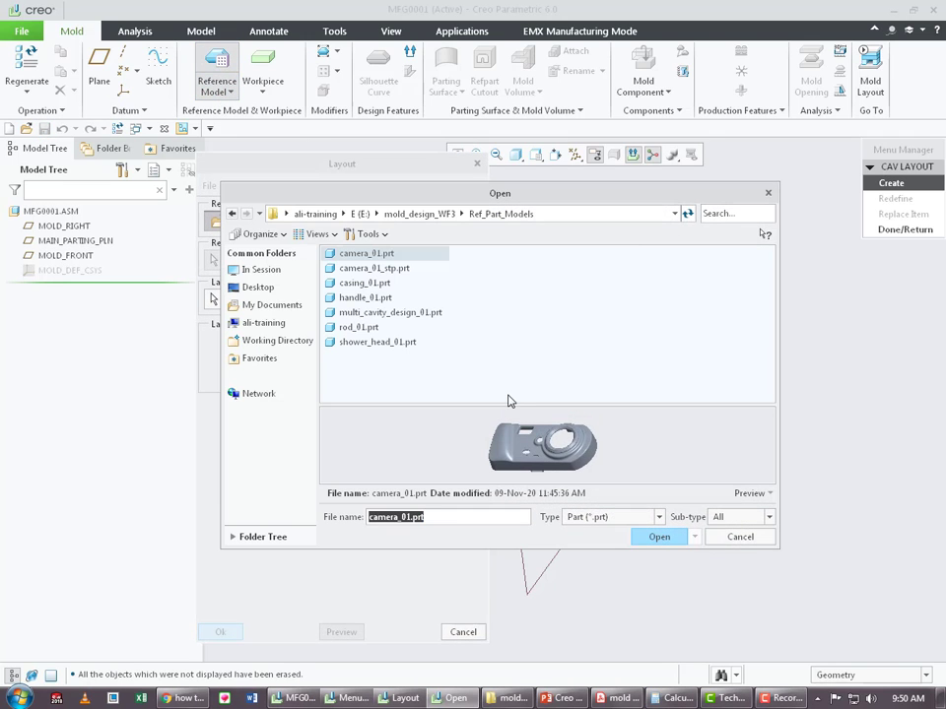
left_click(375, 286)
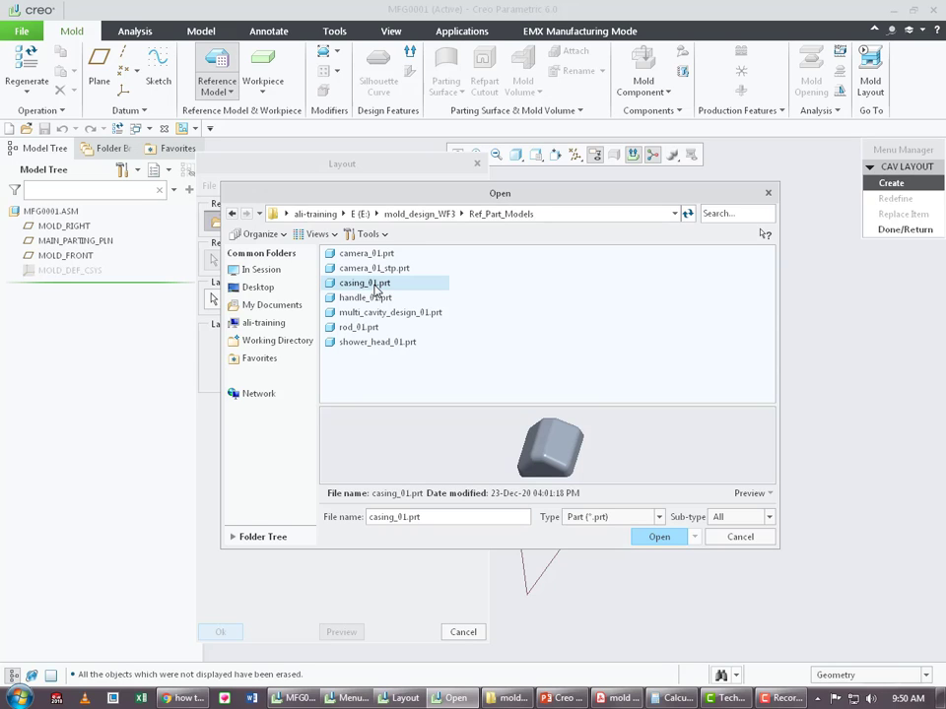
left_click(384, 313)
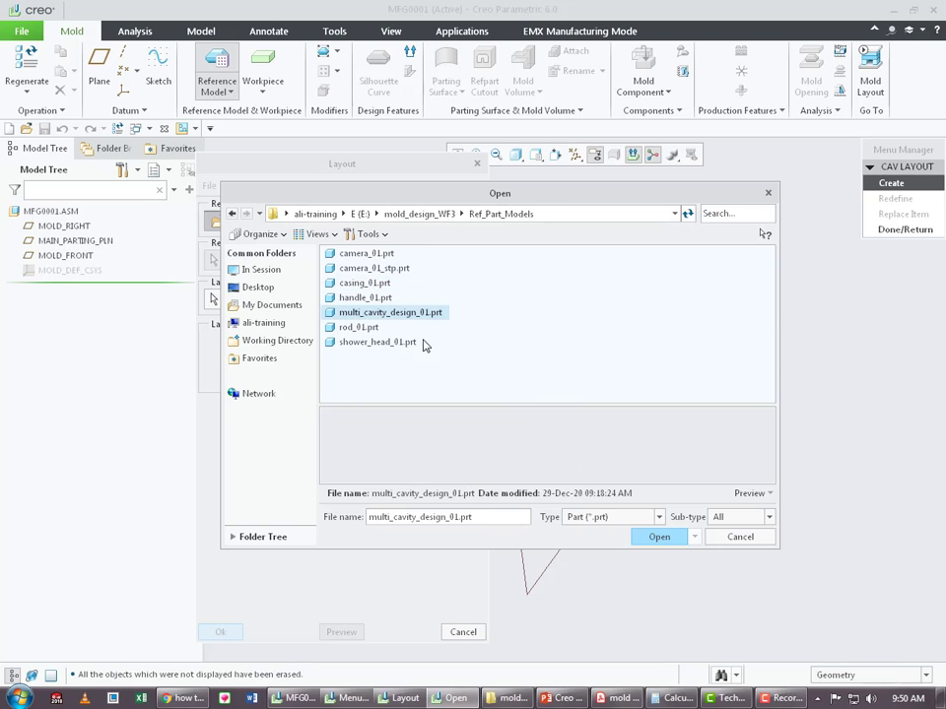
left_click(654, 537)
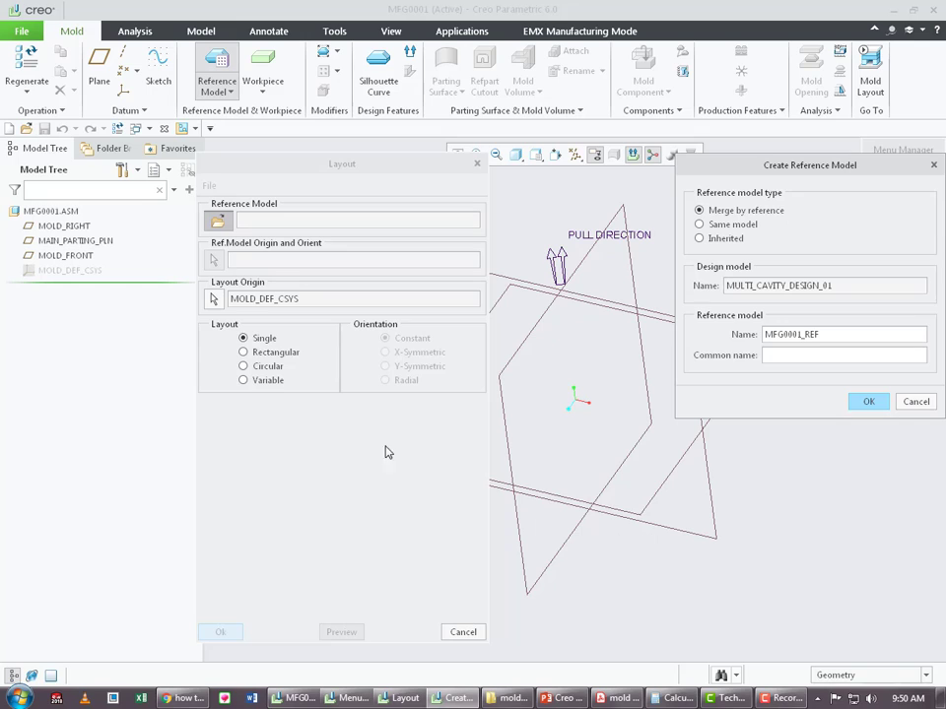
left_click(710, 239)
left_click(312, 165)
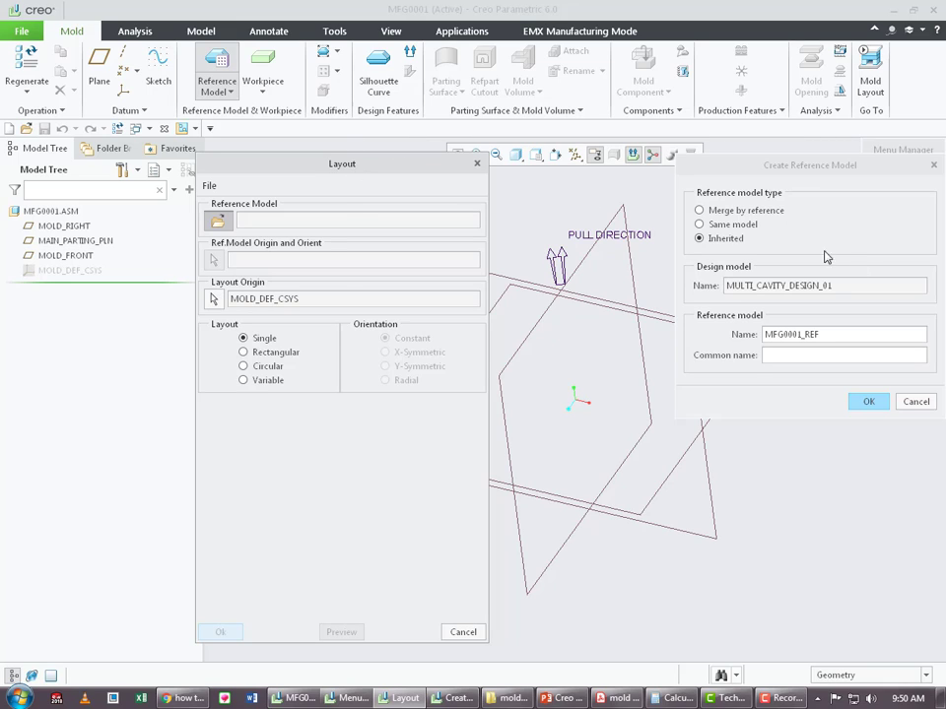
left_click(871, 401)
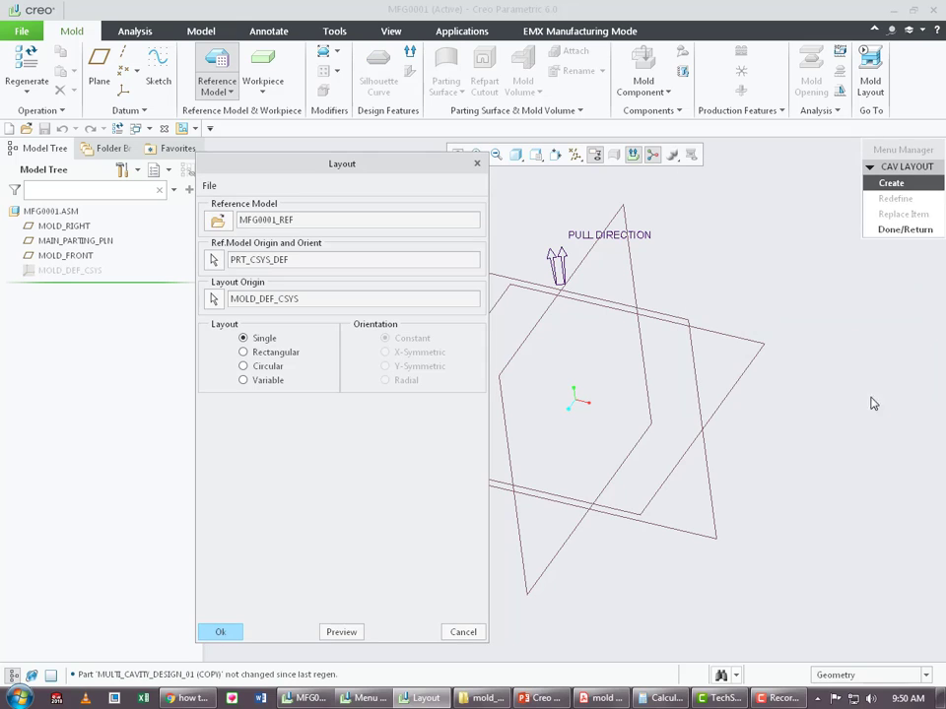
Preview the single layout with PRT_CSYS_DEF as the reference model origin and examine the part's orientation against the pull direction.
left_click_drag(328, 166, 146, 97)
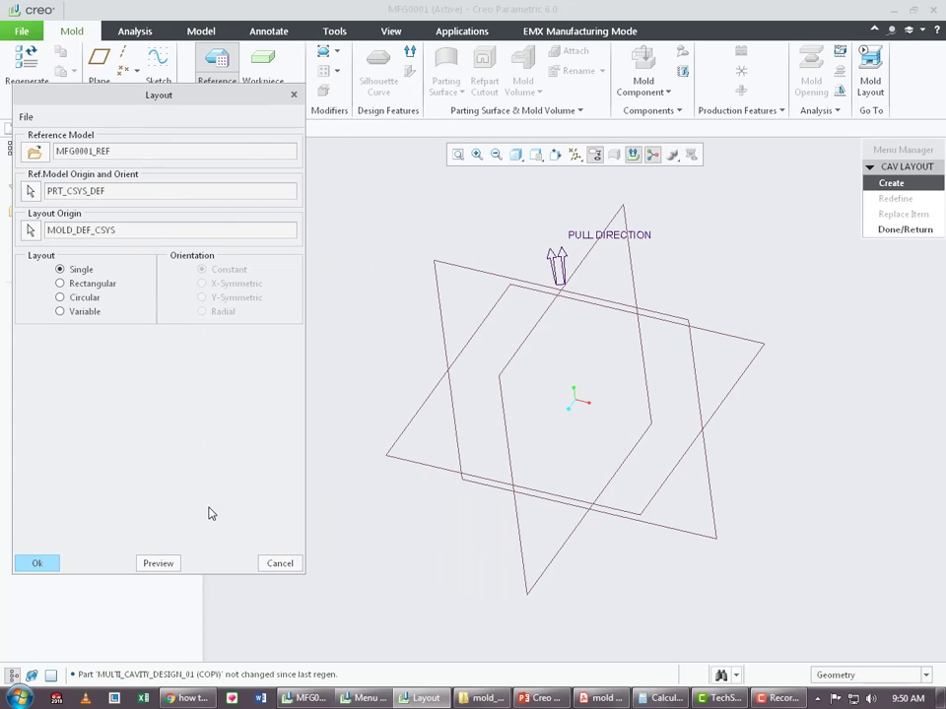
left_click(160, 563)
scroll(828, 435, "up", 4)
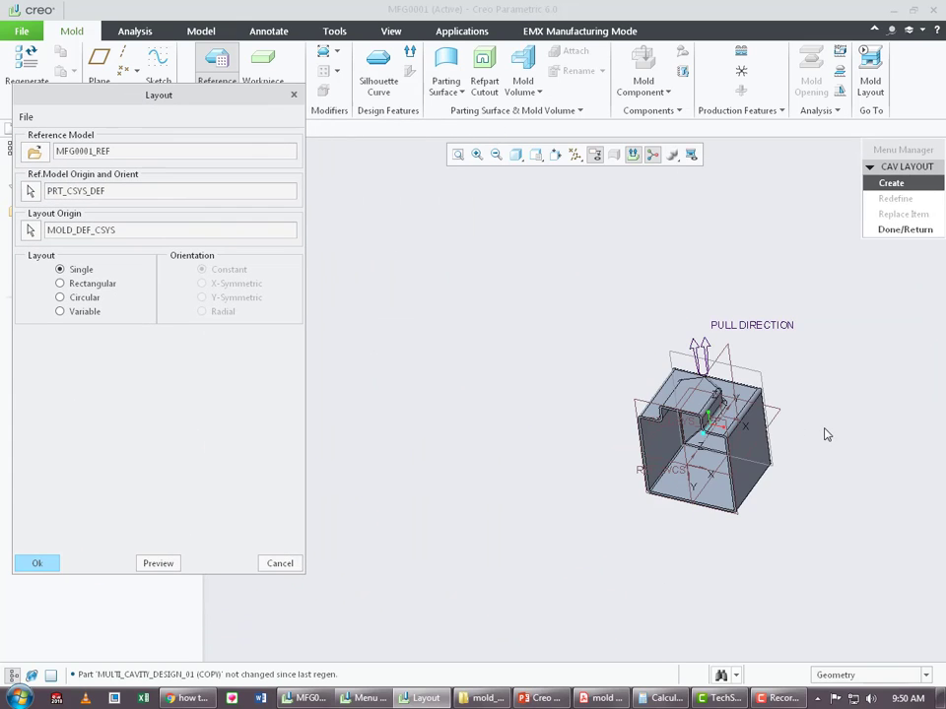
scroll(741, 390, "down", 2)
middle_click_drag(588, 389, 734, 392)
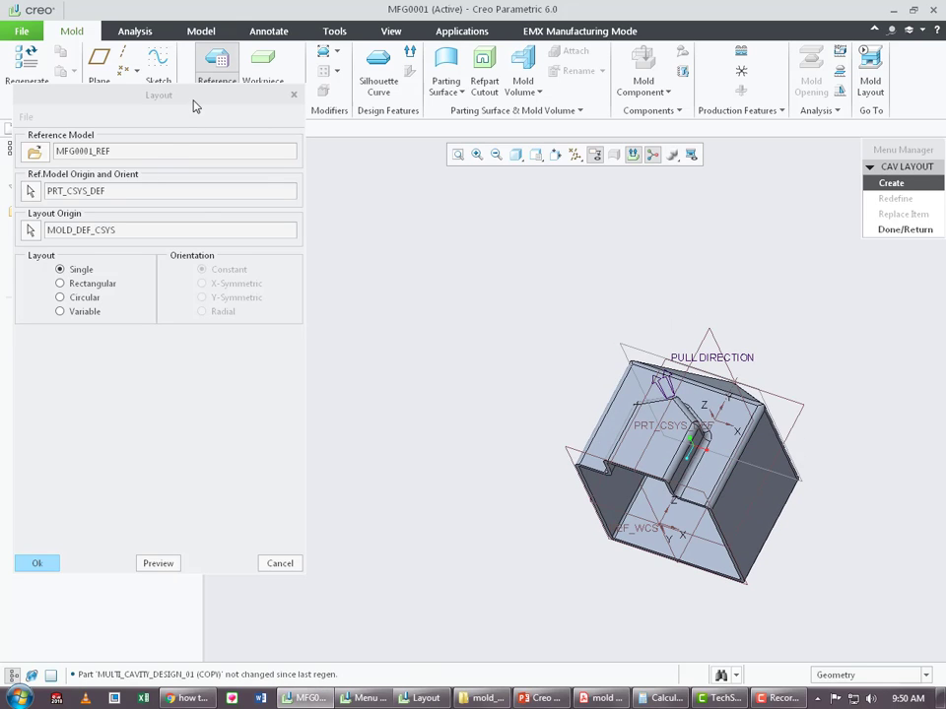
left_click_drag(194, 102, 296, 126)
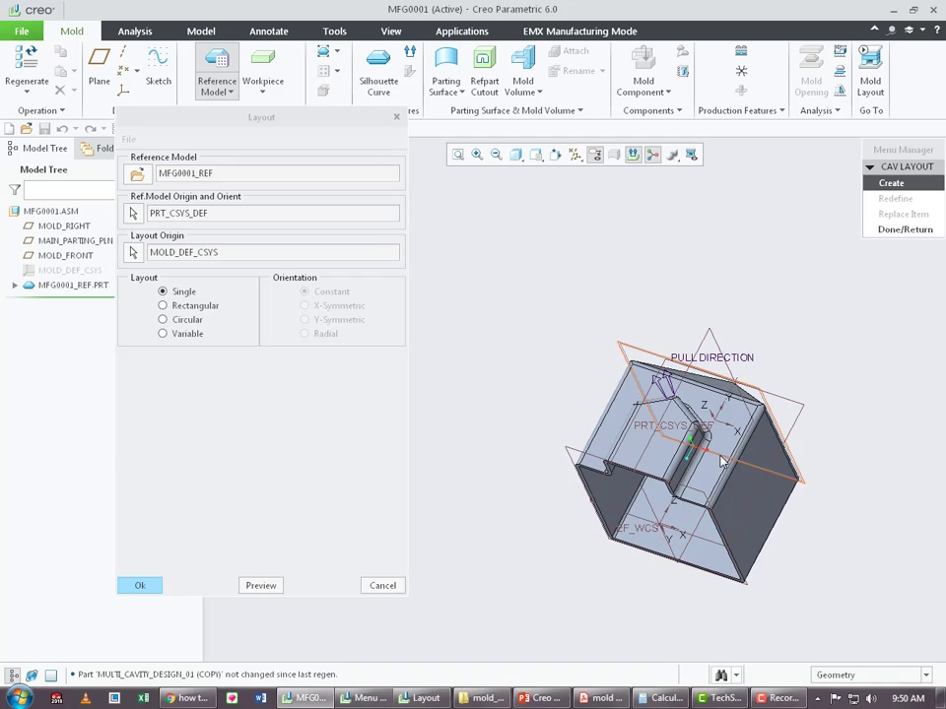
middle_click_drag(618, 361, 705, 404)
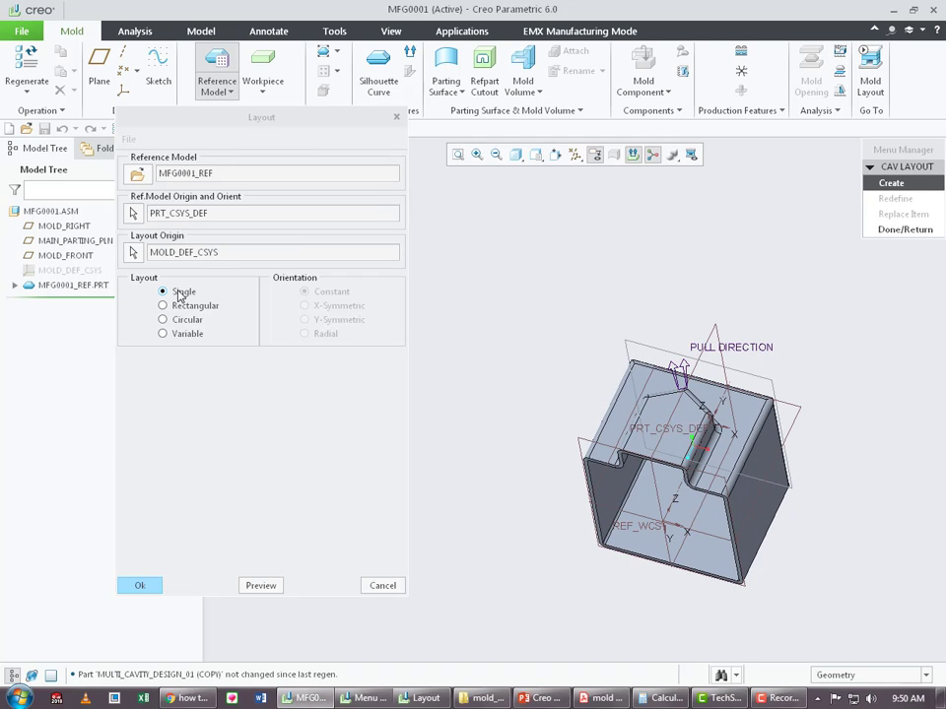
Set the reference model's origin and orientation to the REF_WCS coordinate system and preview the layout.
left_click(135, 214)
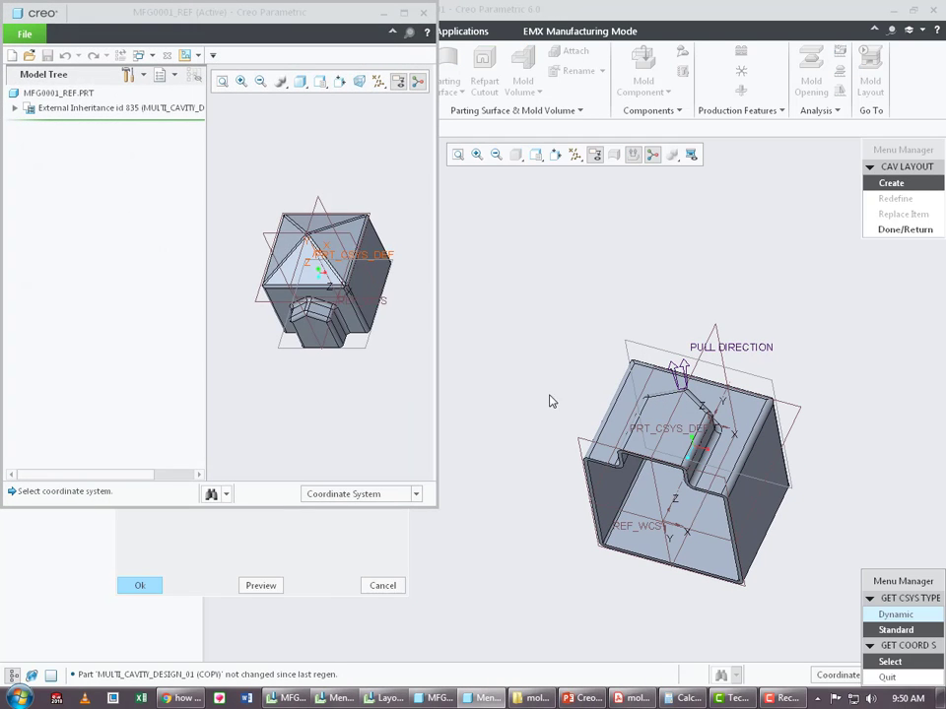
scroll(281, 297, "down", 3)
middle_click_drag(282, 297, 301, 321)
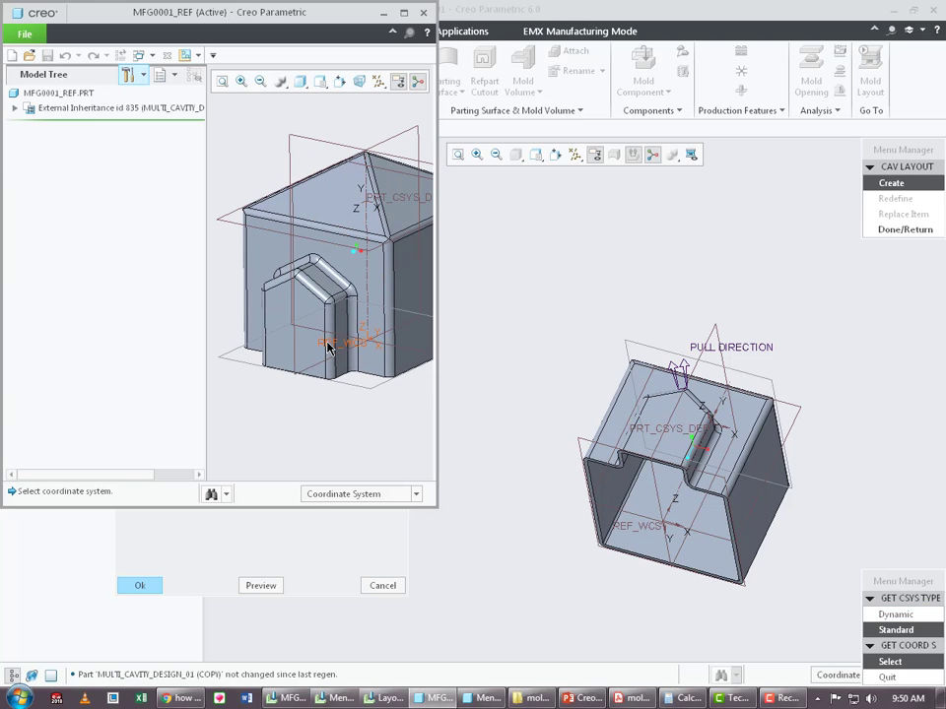
left_click(332, 347)
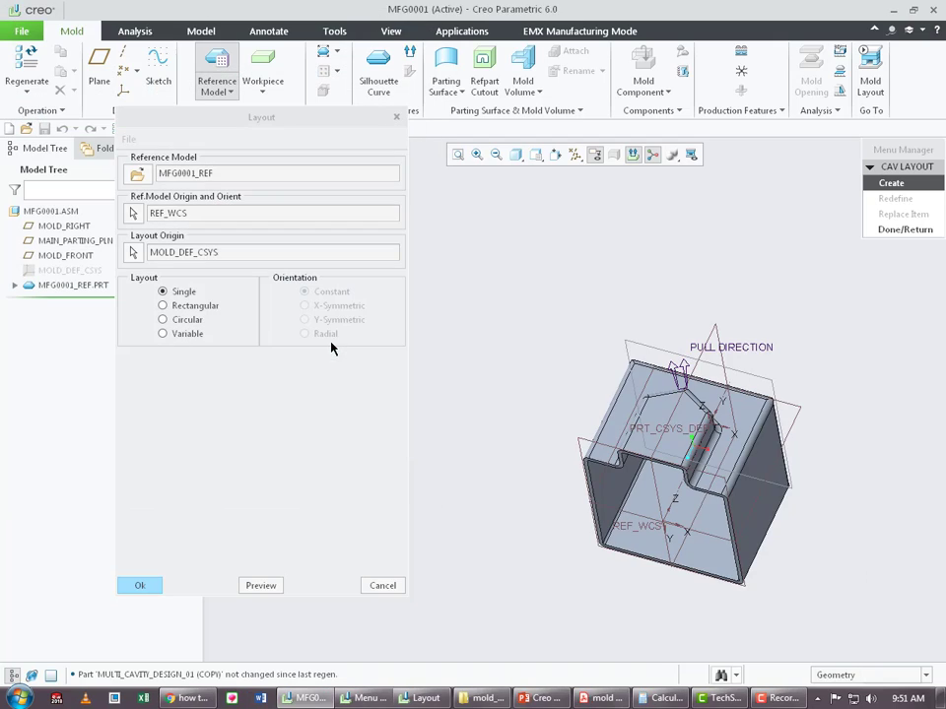
left_click(261, 587)
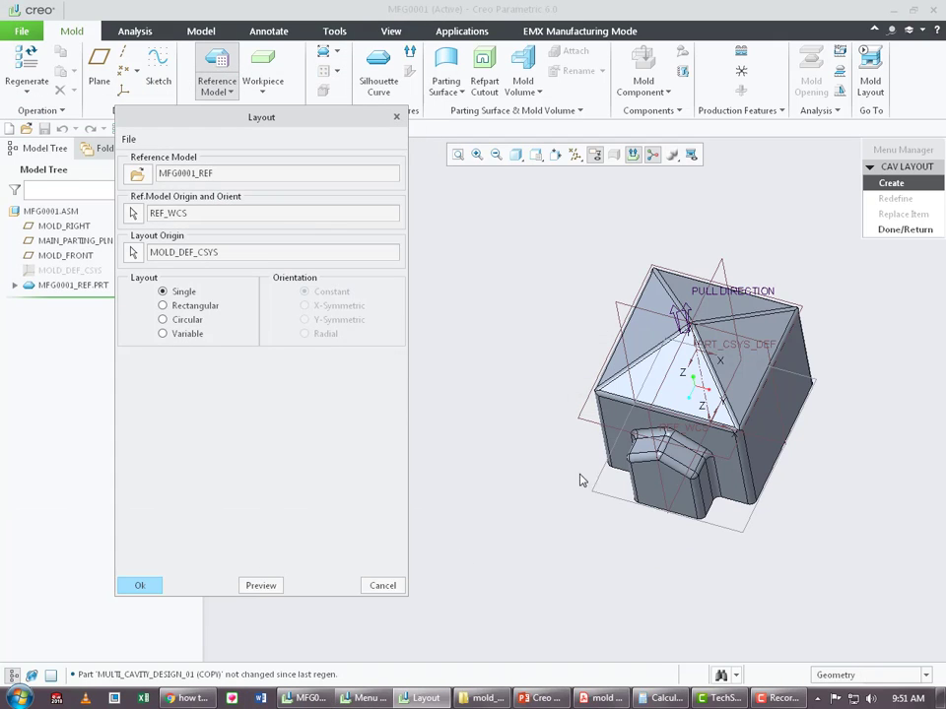
Accept the single cavity layout and finish placing the reference model.
left_click(867, 158)
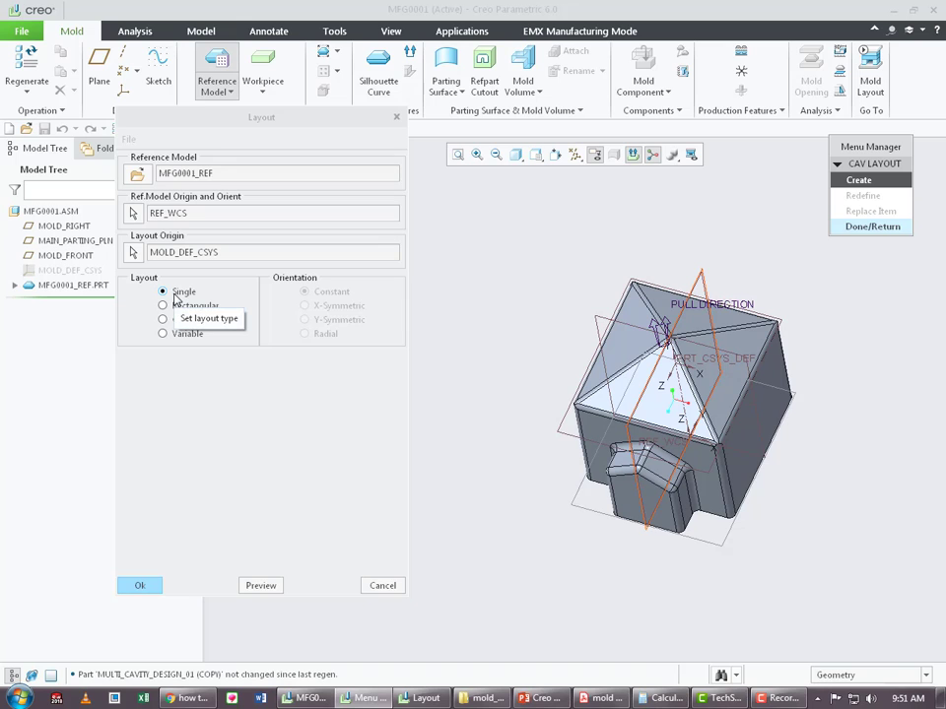
left_click(140, 585)
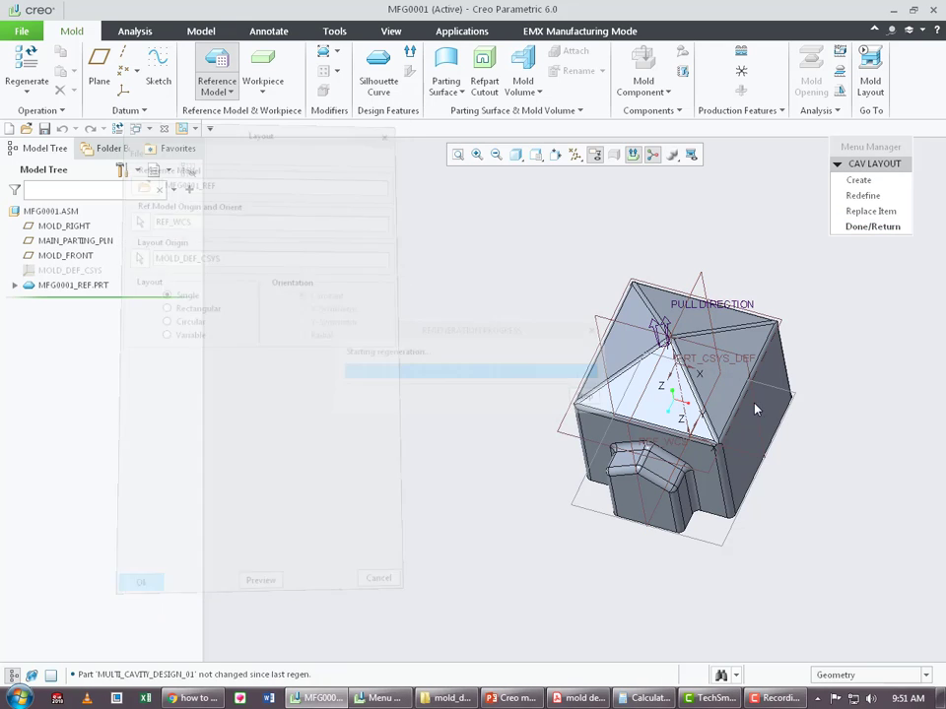
left_click(873, 227)
scroll(777, 429, "down", 3)
scroll(616, 406, "up", 2)
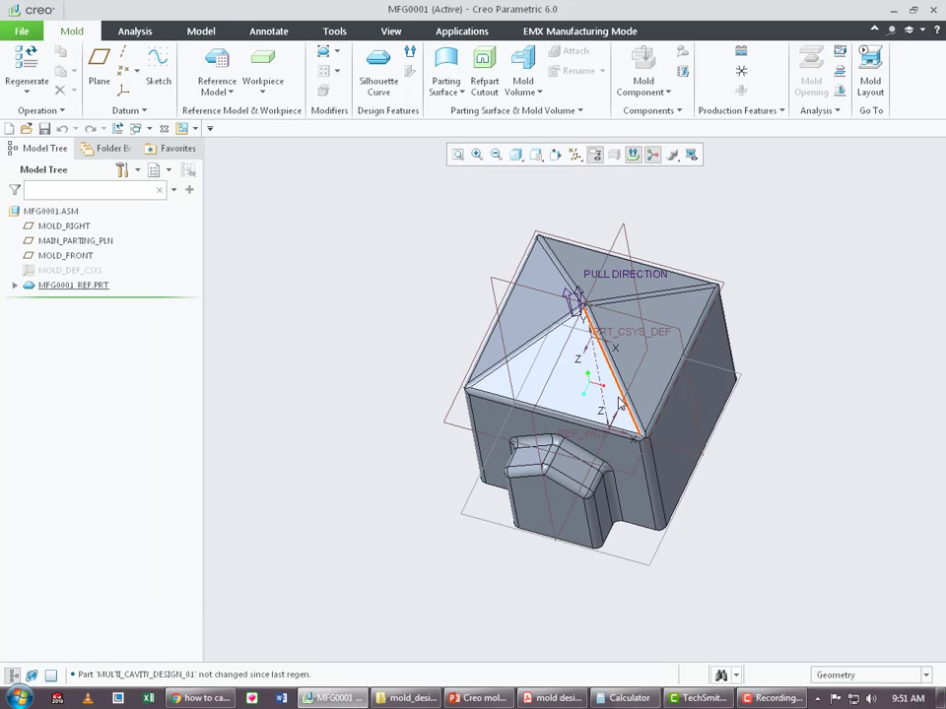
middle_click_drag(619, 402, 606, 371)
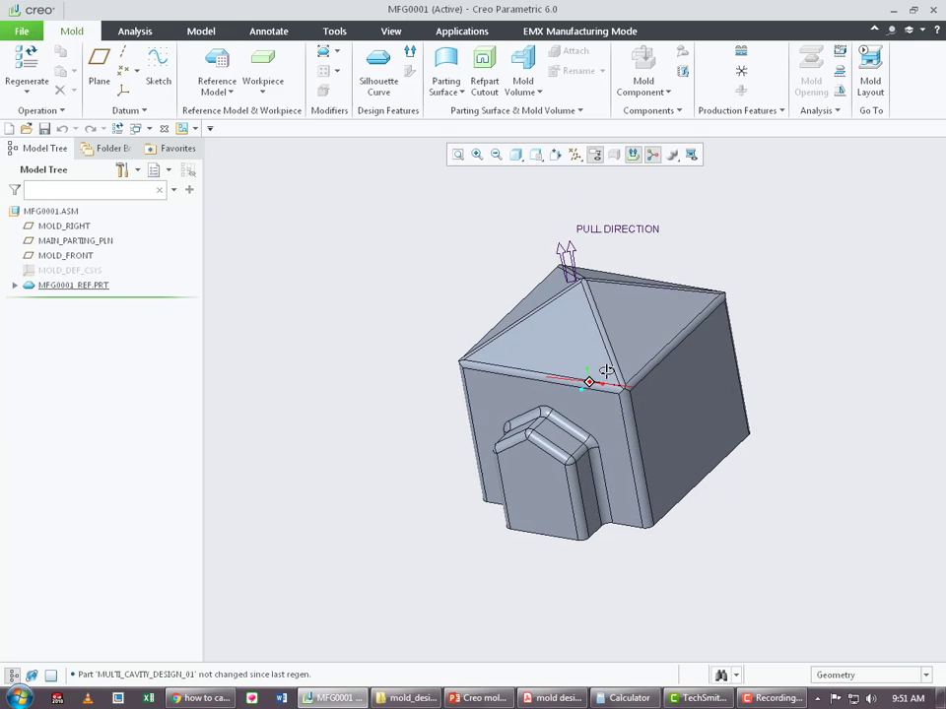
left_click(13, 285)
left_click(29, 301)
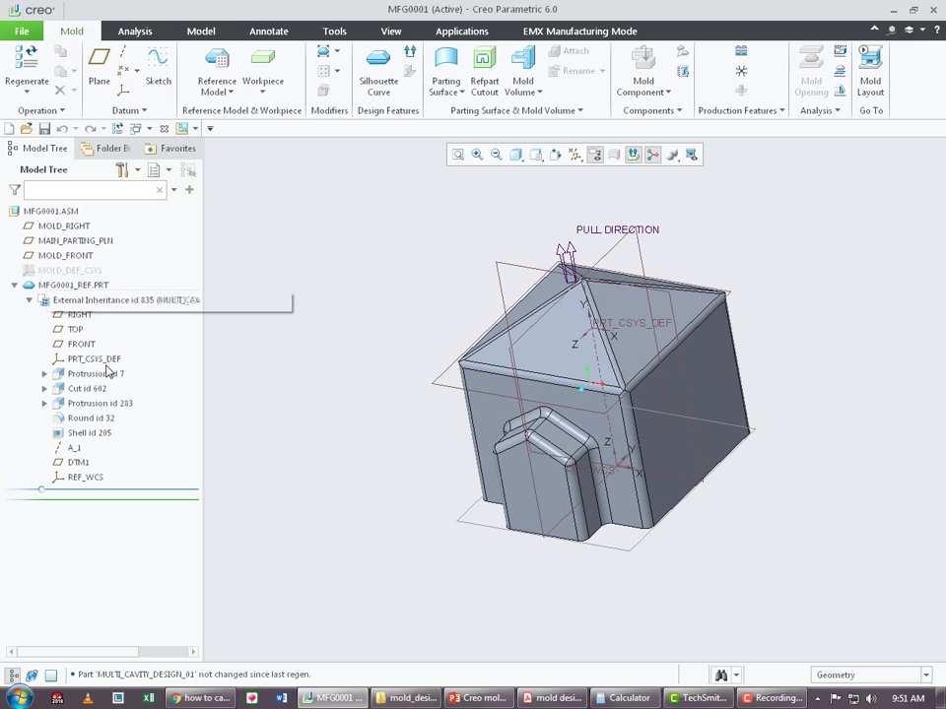
left_click(81, 476)
left_click(78, 462, "ctrl")
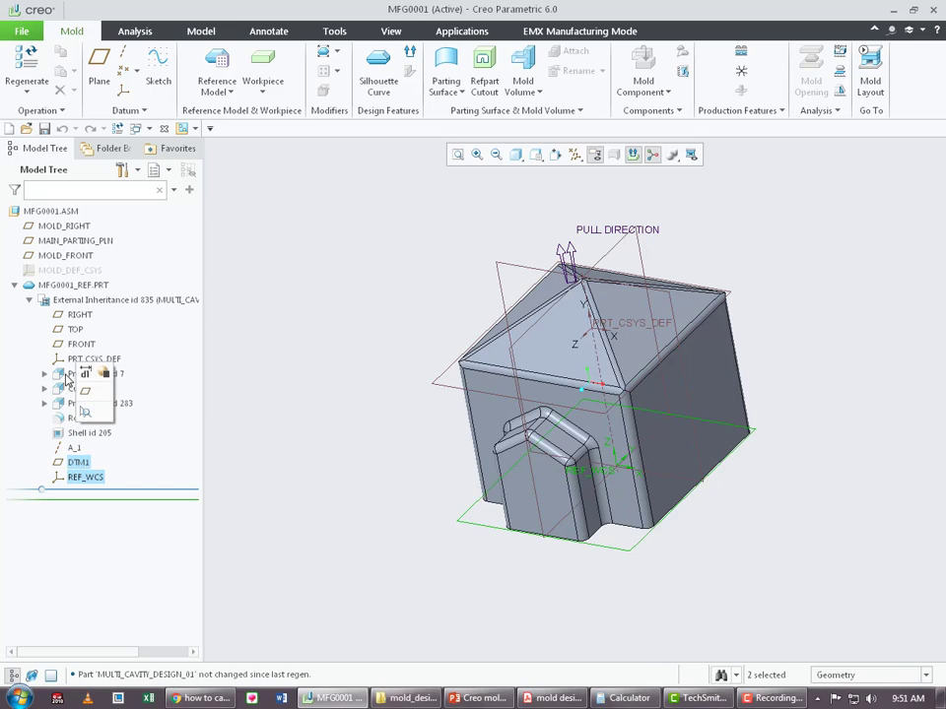
left_click(71, 359, "ctrl")
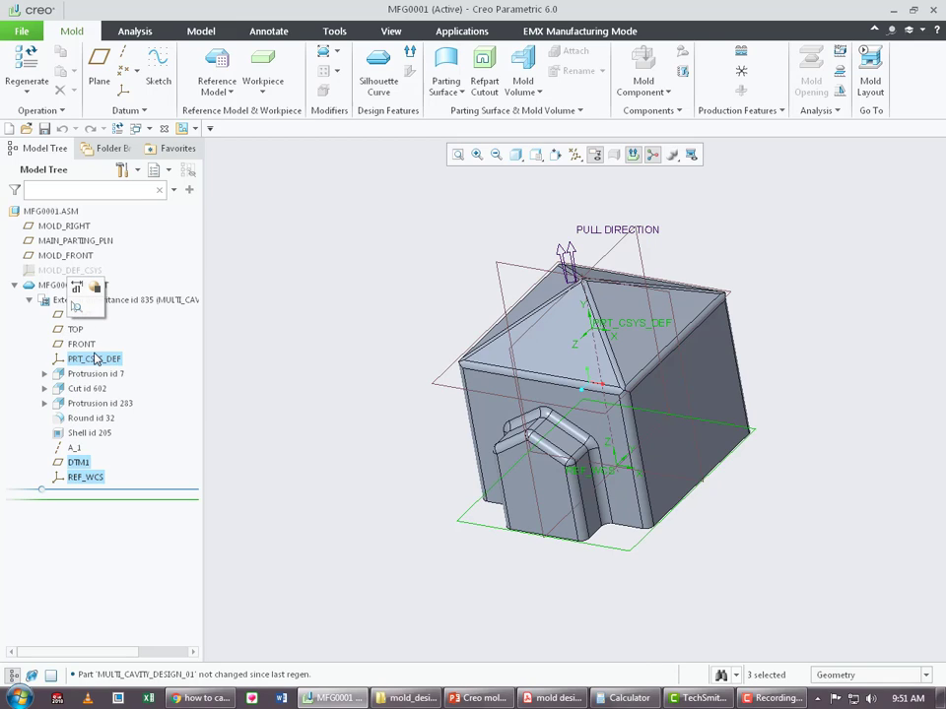
right_click(96, 369)
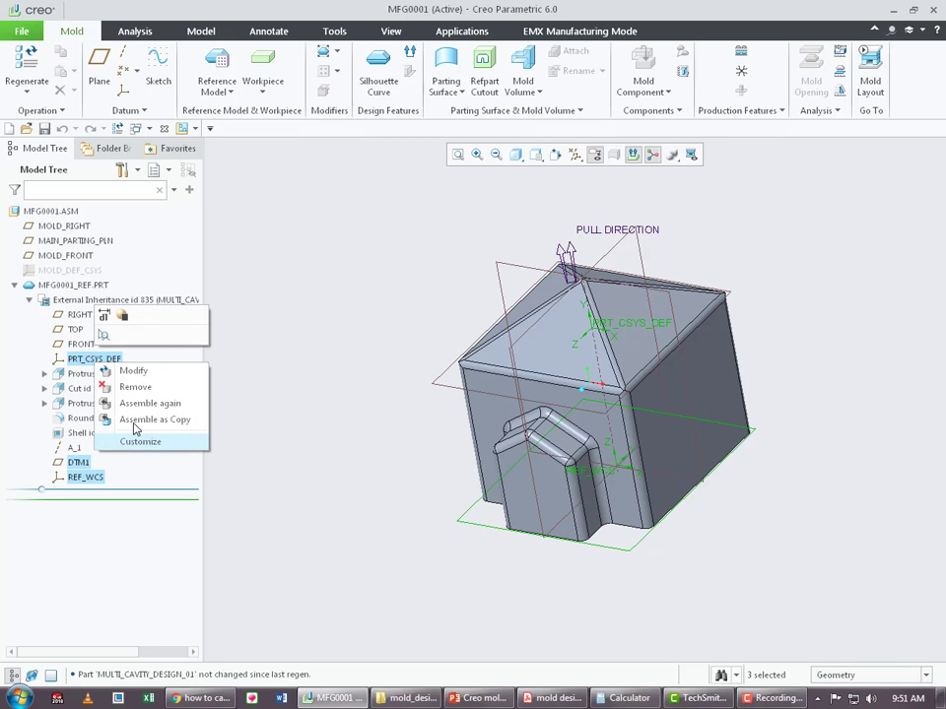
left_click(264, 350)
right_click(88, 360)
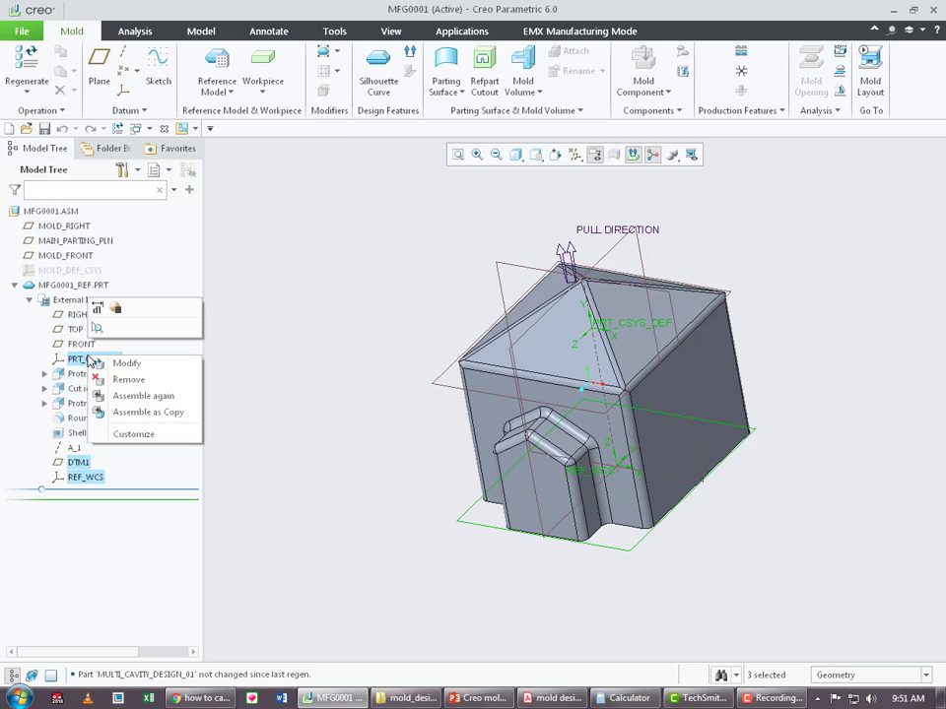
left_click(349, 355)
left_click(341, 353)
right_click(43, 303)
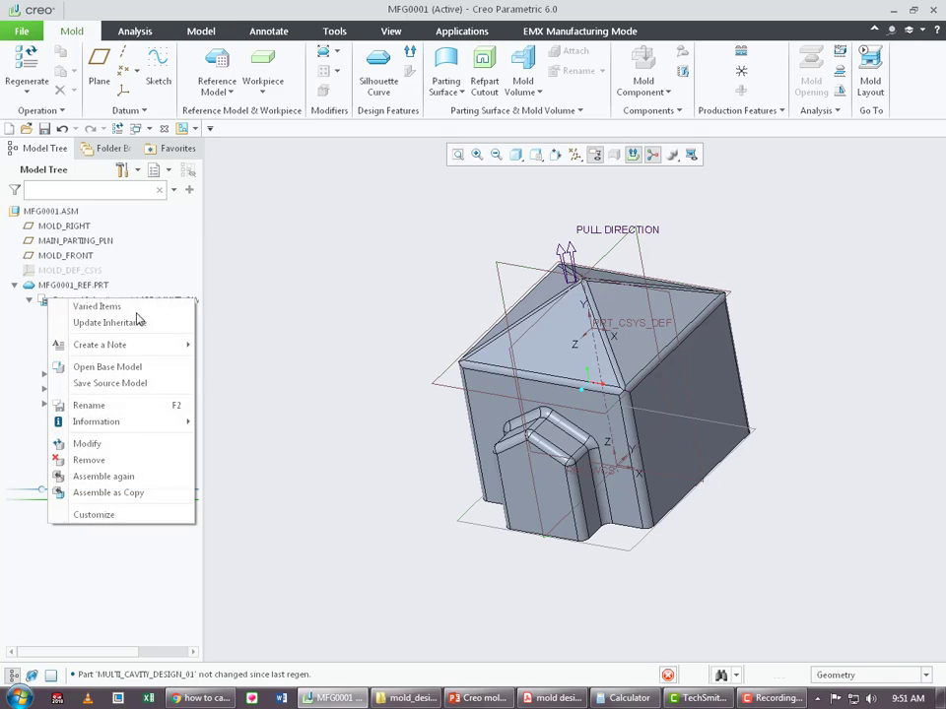
left_click(74, 271)
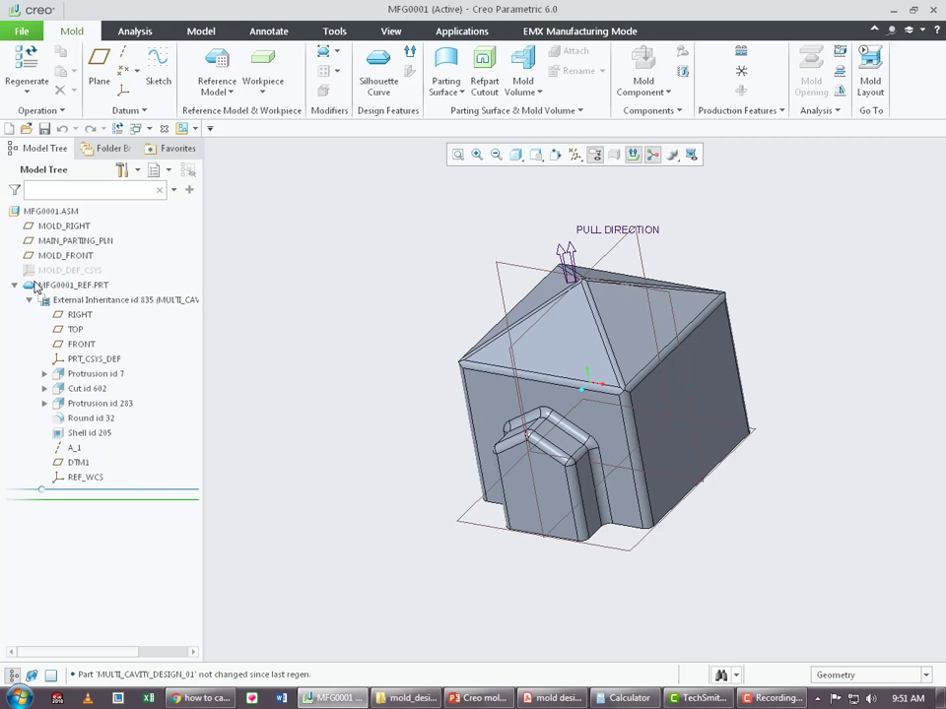
left_click(15, 286)
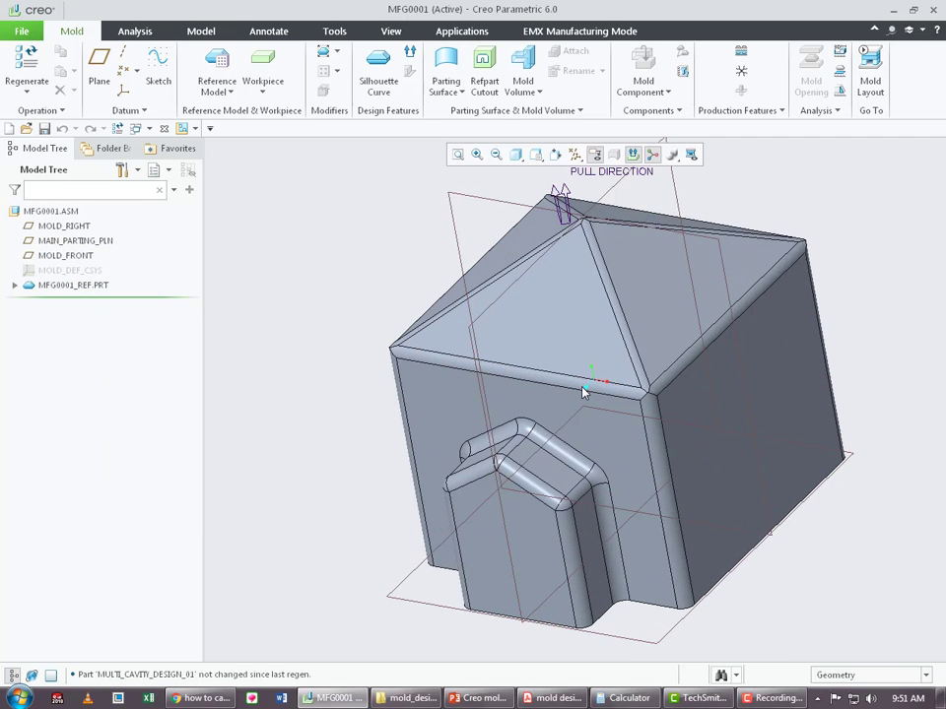
Reopen the layout definition of MFG0001_REF.PRT and switch the layout type to Rectangular.
right_click(59, 286)
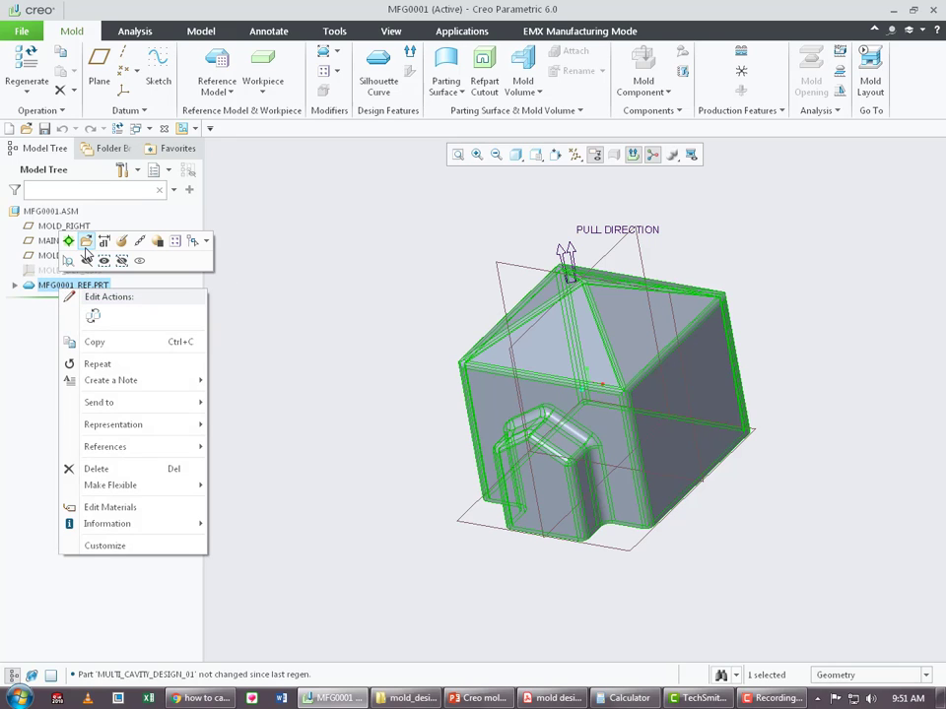
left_click(86, 243)
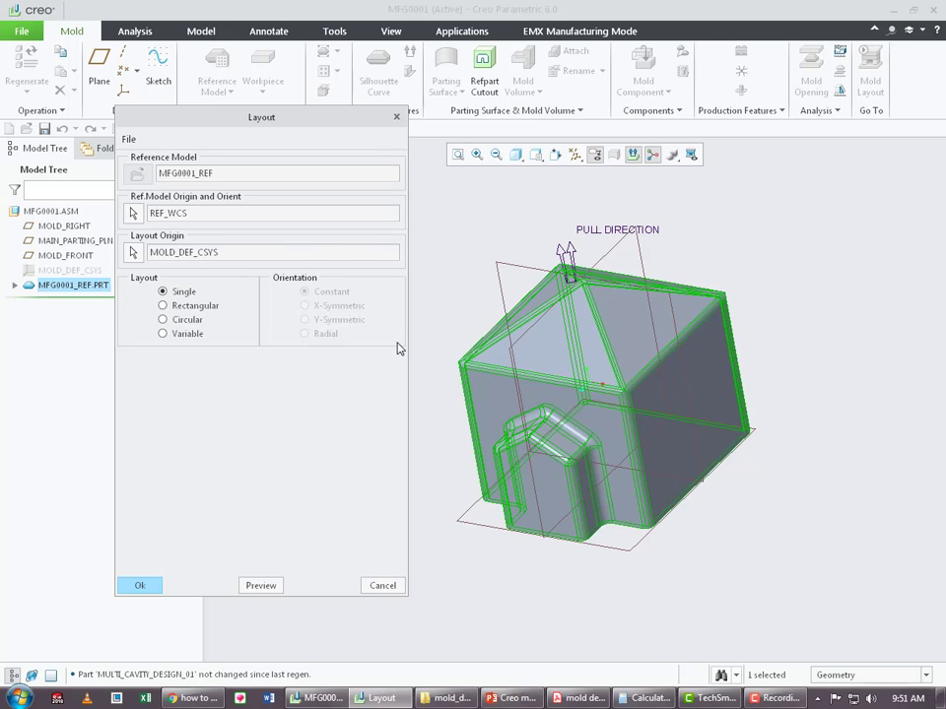
left_click(192, 306)
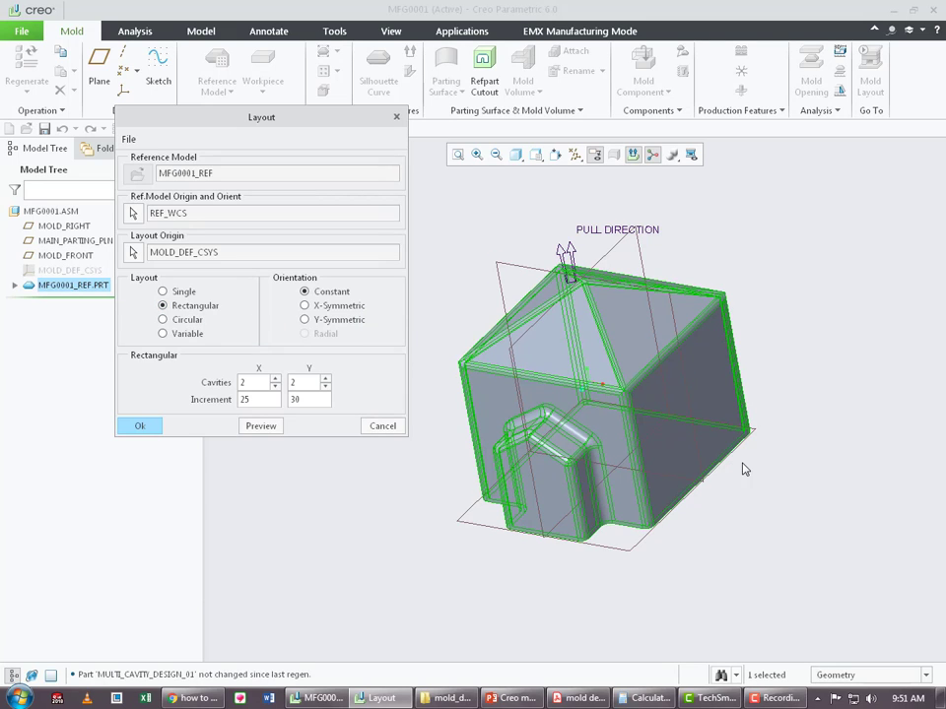
scroll(743, 468, "up", 3)
middle_click_drag(682, 429, 594, 429)
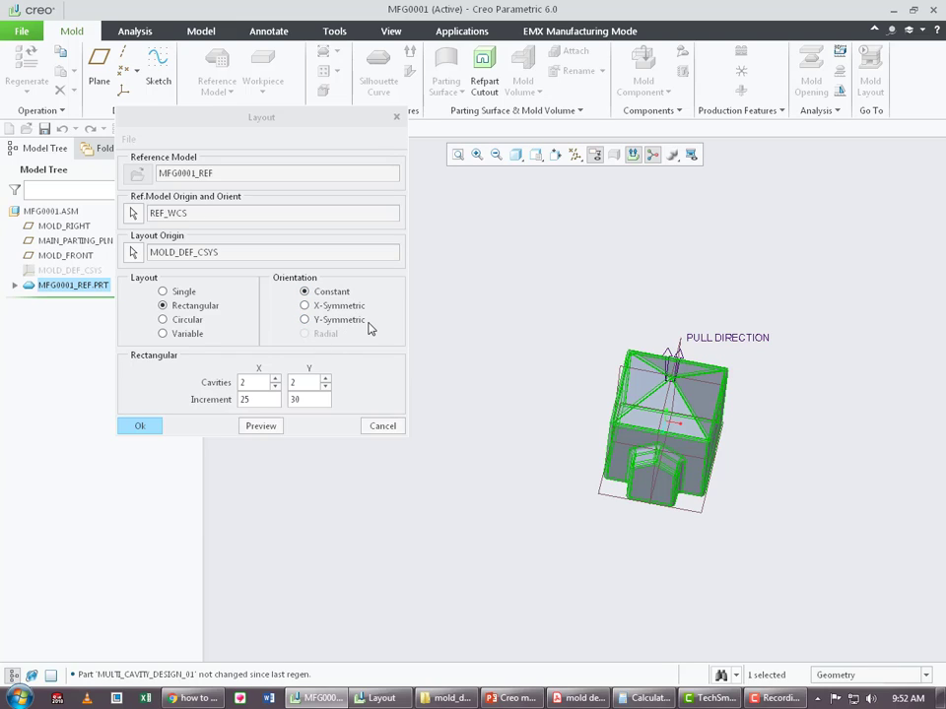
scroll(697, 460, "up", 3)
scroll(685, 468, "up", 1)
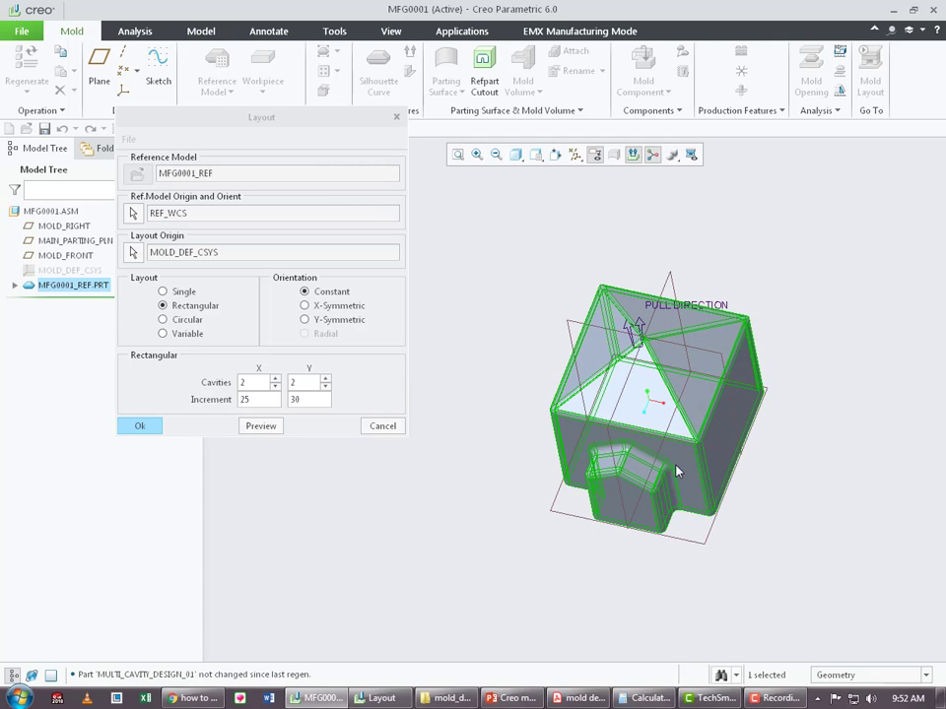
Set the rectangular layout to 2 by 2 cavities with increments of 50 in X and 60 in Y, and preview it.
double_click(254, 387)
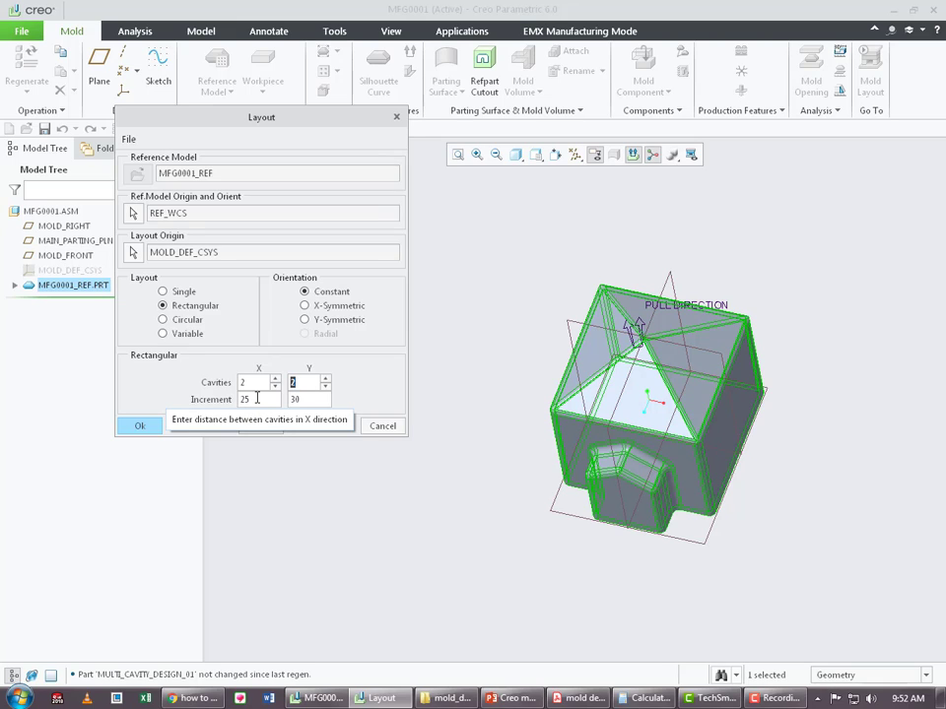
double_click(257, 398)
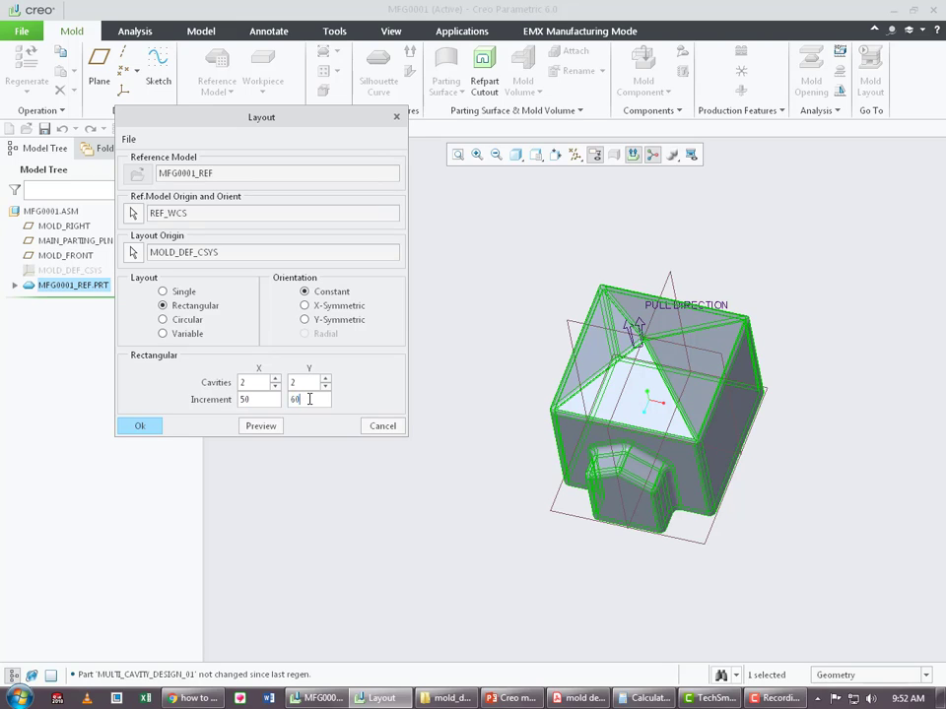
left_click(259, 425)
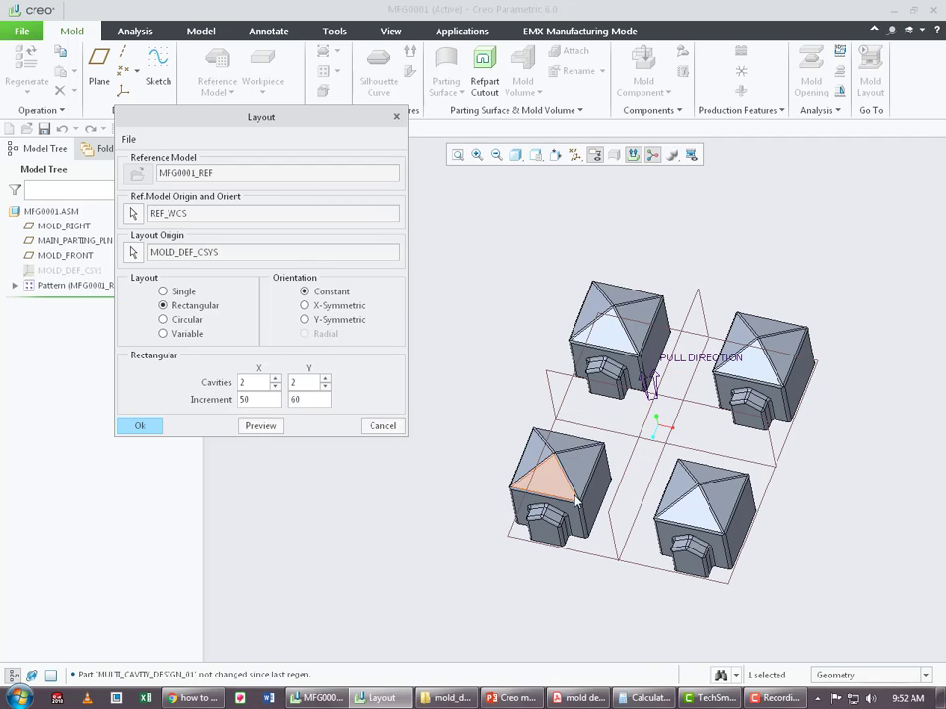
Show the hidden MOLD_DEF_CSYS coordinate system in the model and inspect the cavity layout around it.
middle_click_drag(580, 524, 587, 541)
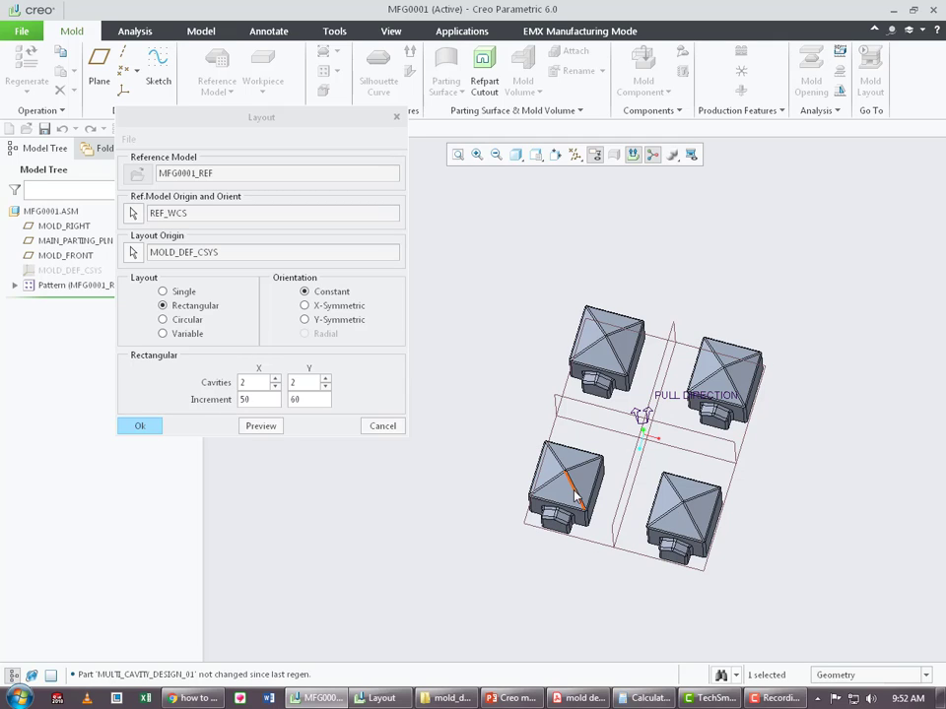
middle_click_drag(575, 495, 564, 466)
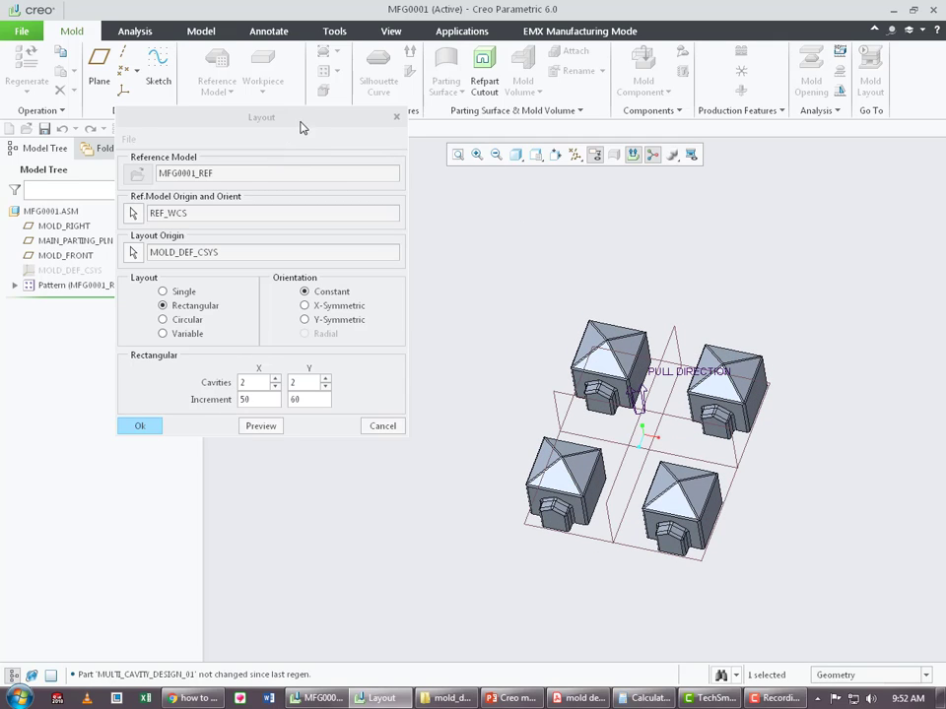
left_click_drag(301, 126, 390, 169)
right_click(85, 275)
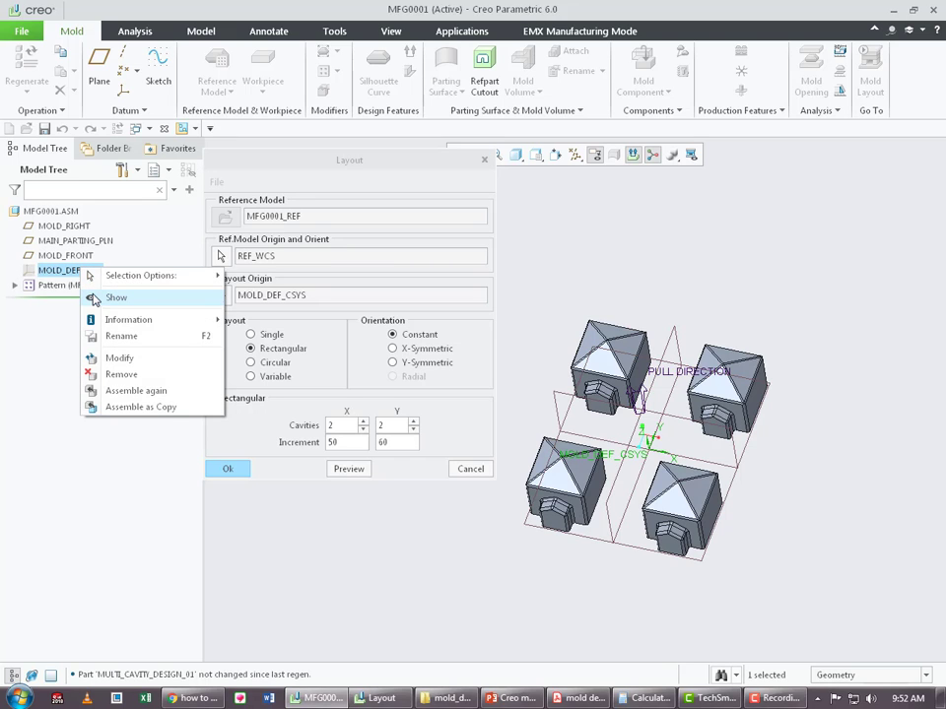
left_click(103, 298)
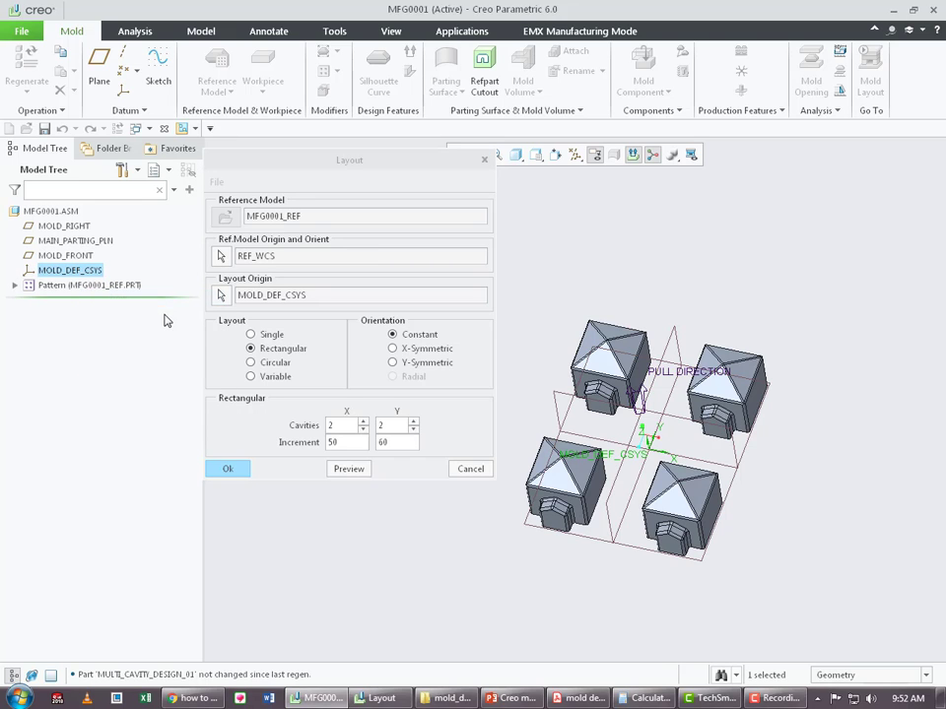
left_click(663, 334)
scroll(619, 456, "down", 1)
scroll(619, 461, "down", 1)
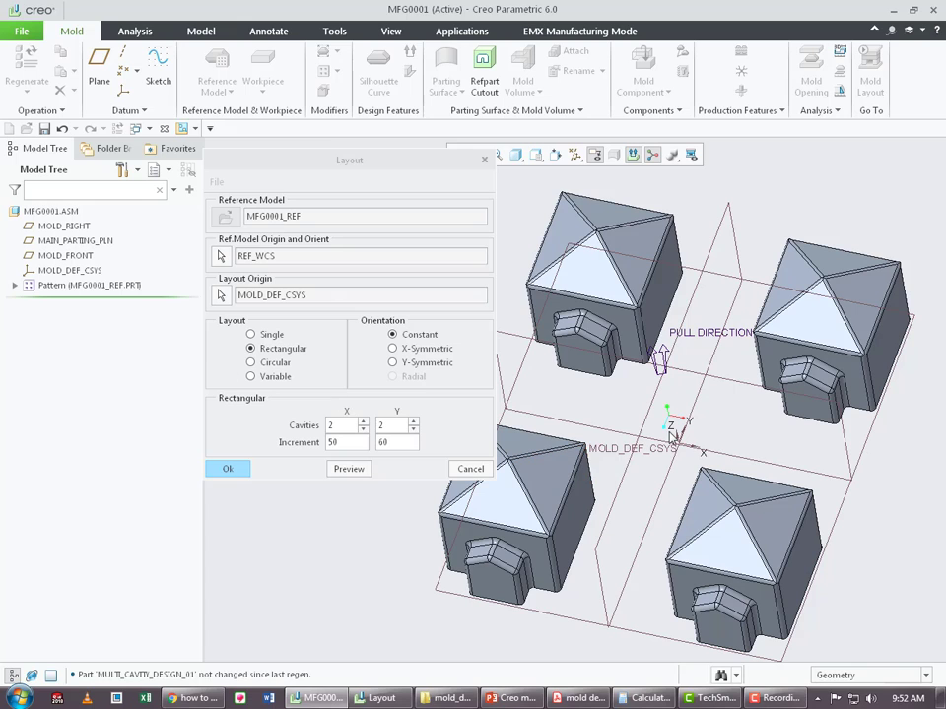
mouse_move(667, 448)
middle_mouse_down()
mouse_move(688, 457)
mouse_move(676, 456)
mouse_move(701, 473)
mouse_move(692, 479)
middle_mouse_up()
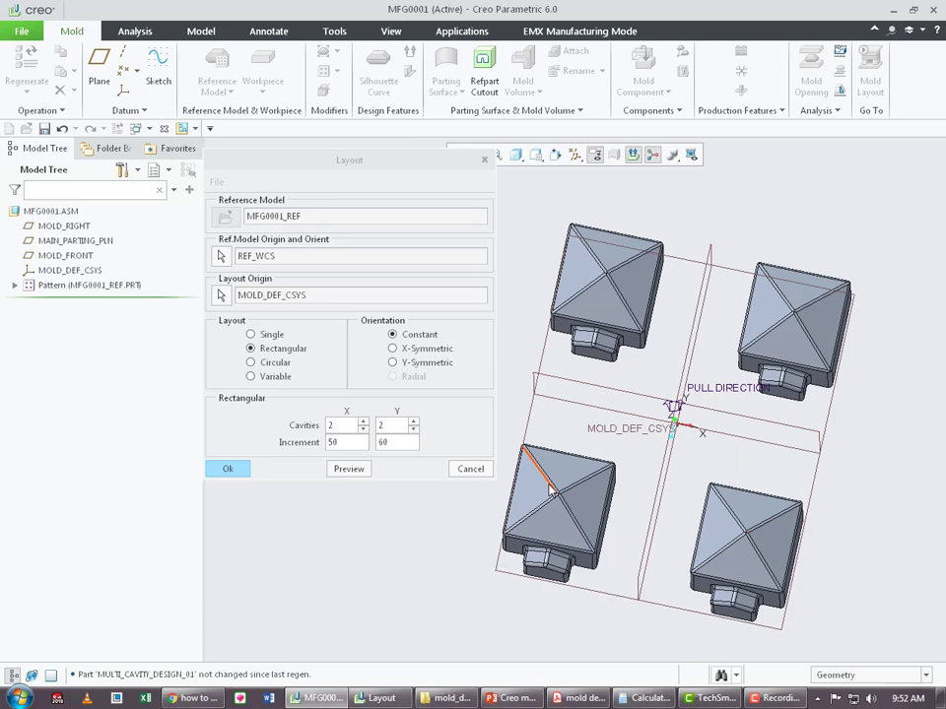
Cancel the layout redefinition and show the External Inheritance feature inside MFG0001_REF.PRT.
left_click(13, 285)
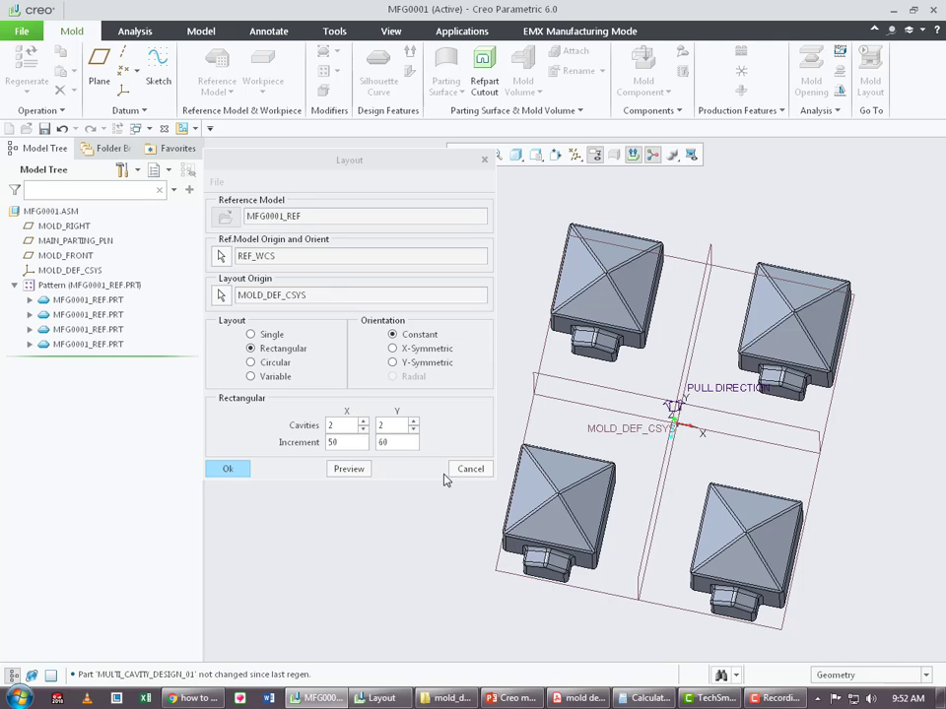
left_click(481, 470)
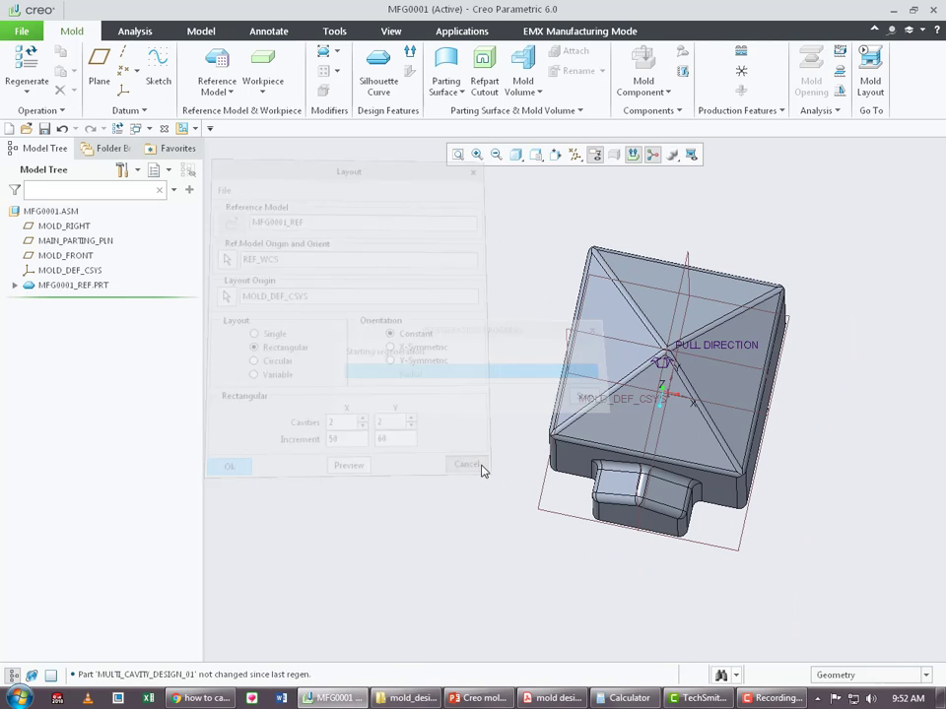
right_click(54, 286)
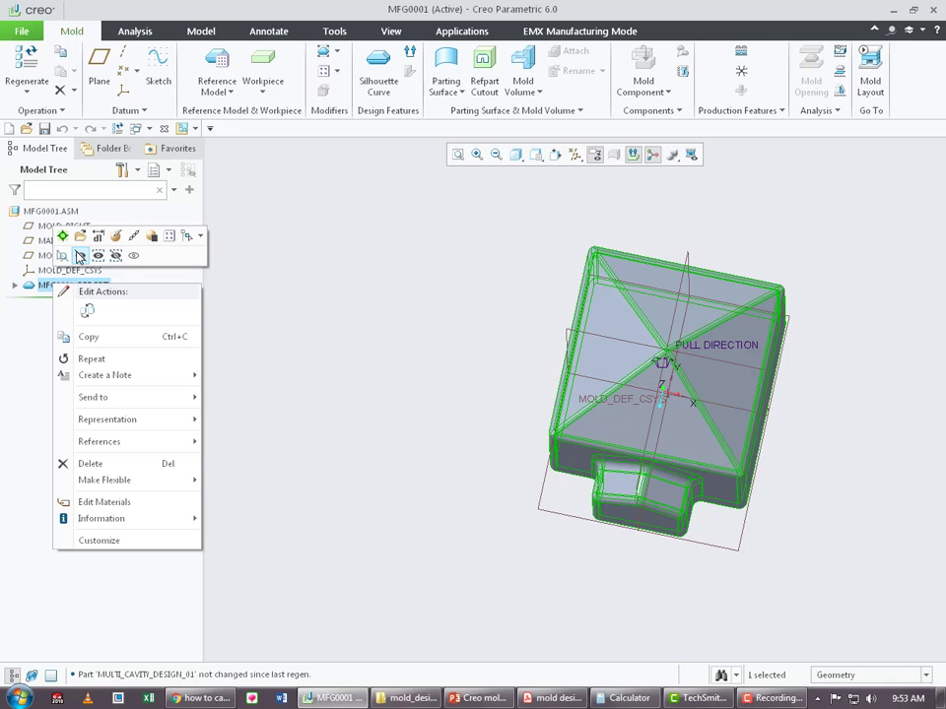
left_click(14, 289)
left_click(14, 289)
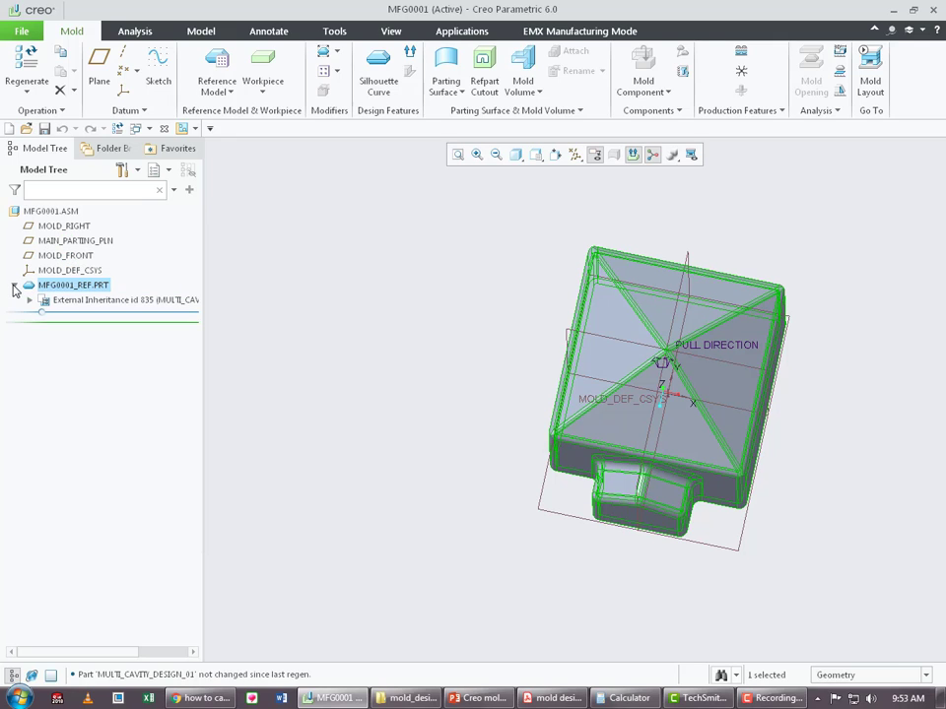
right_click(45, 301)
left_click(75, 270)
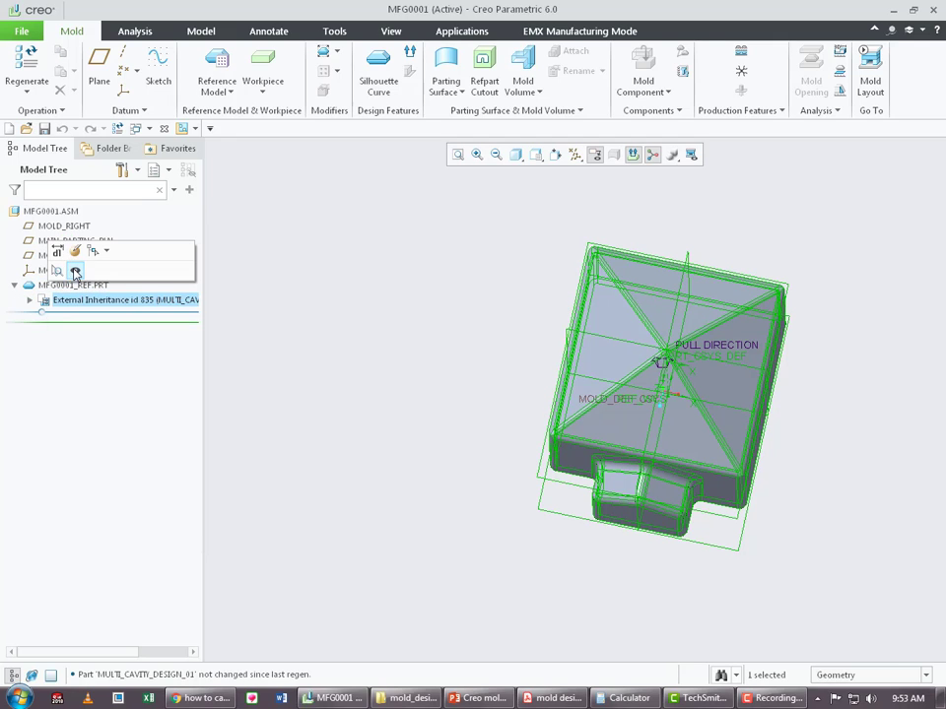
left_click(458, 478)
scroll(440, 485, "down", 2)
middle_click_drag(439, 485, 423, 452)
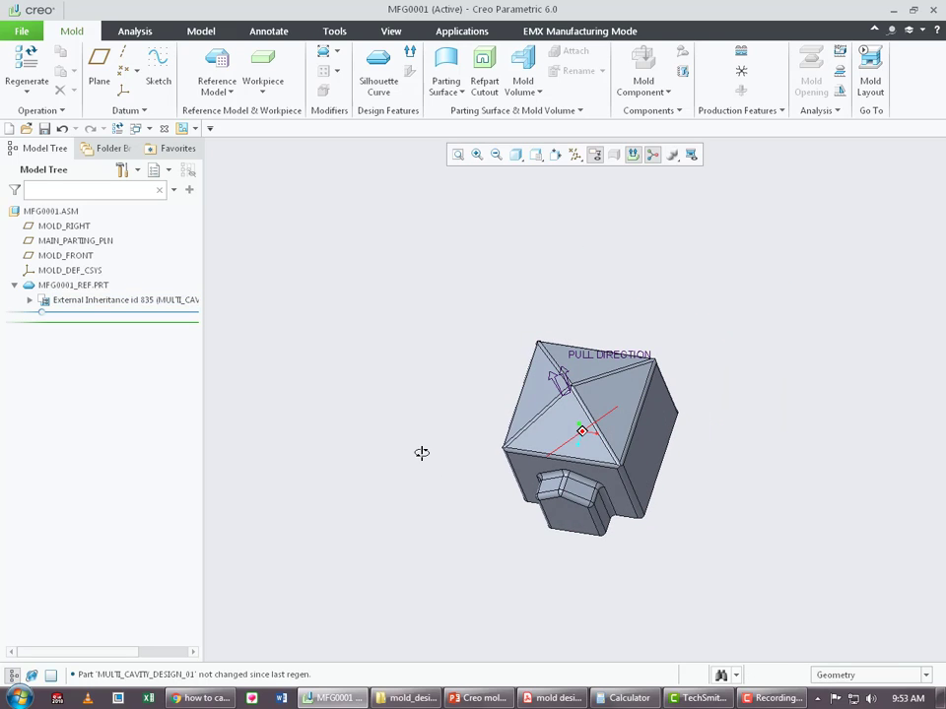
Redefine the layout of MFG0001_REF.PRT as Rectangular with 2 by 2 cavities, increments 50 in X and 60 in Y, and preview it.
left_click(16, 286)
right_click(50, 285)
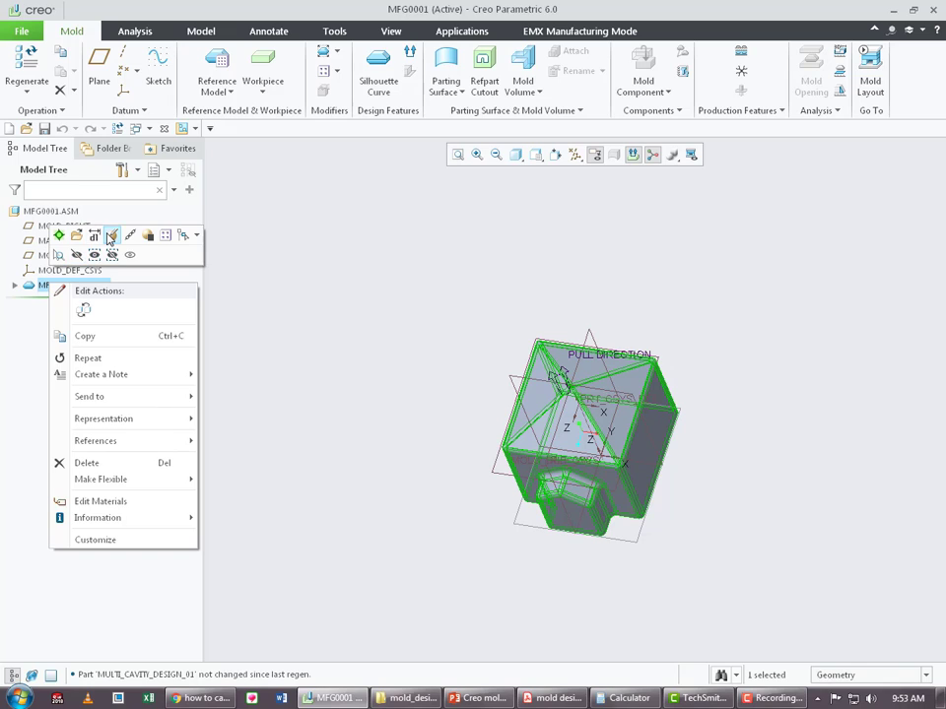
left_click(111, 235)
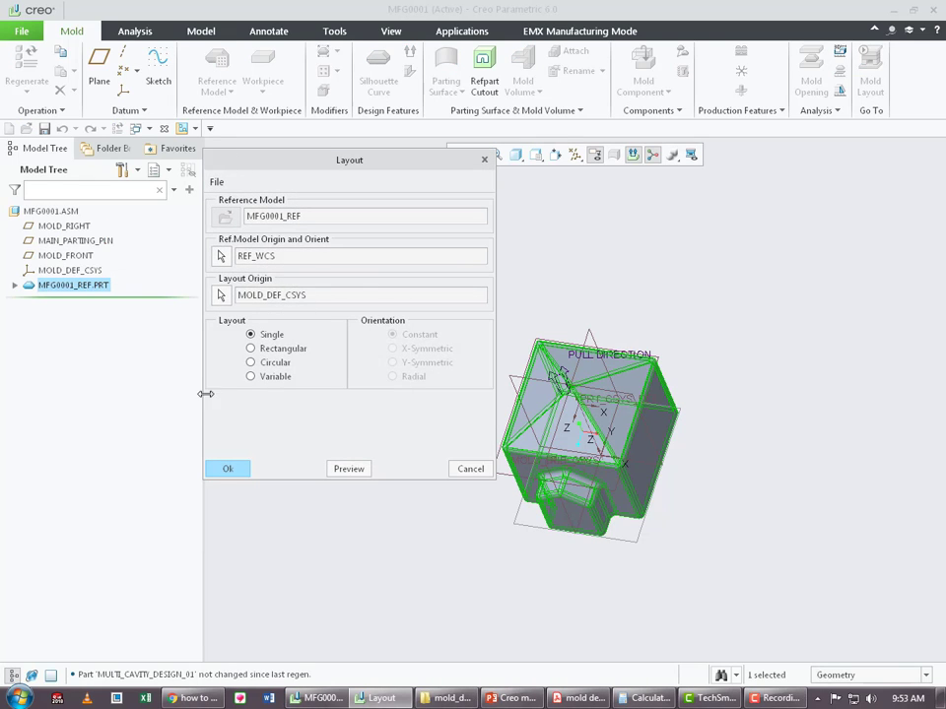
left_click(274, 349)
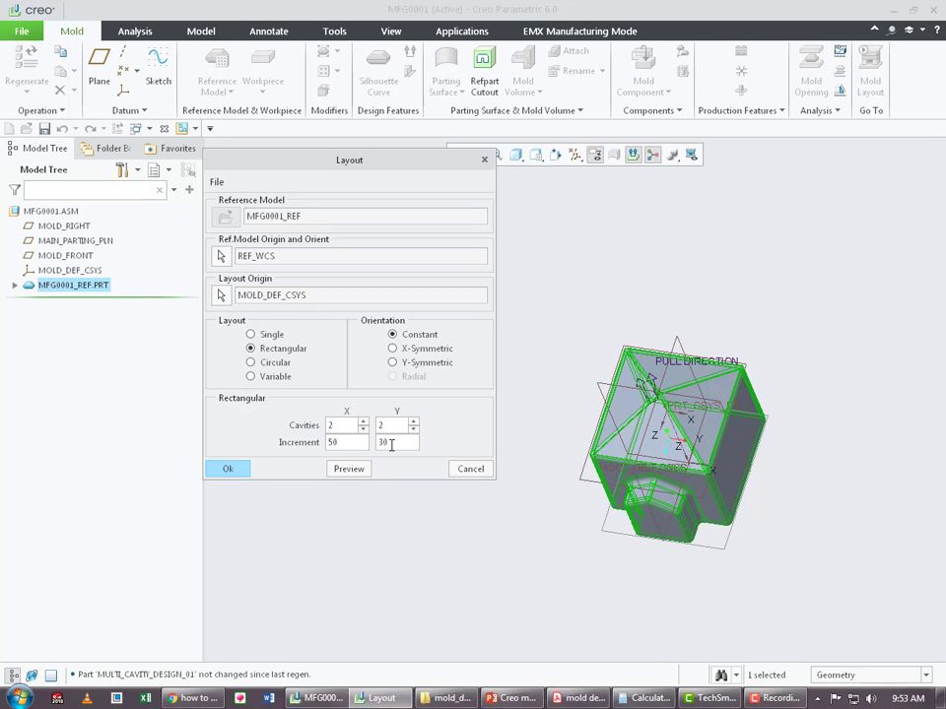
left_click(388, 441)
left_click(349, 469)
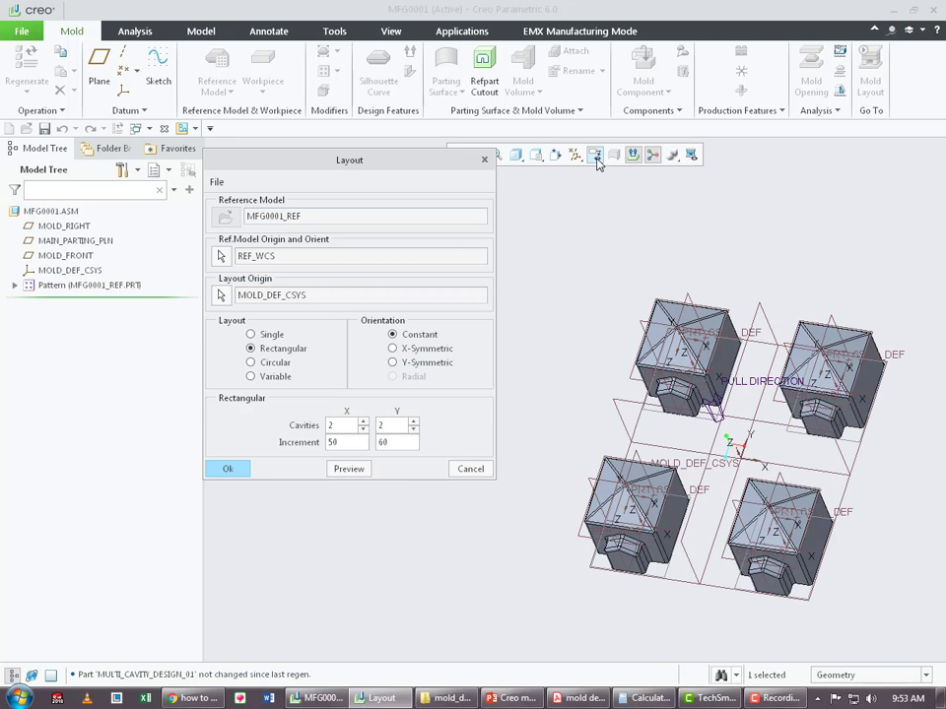
Turn off the coordinate system display and inspect how the four reference models are oriented.
left_click(596, 158)
left_click(605, 223)
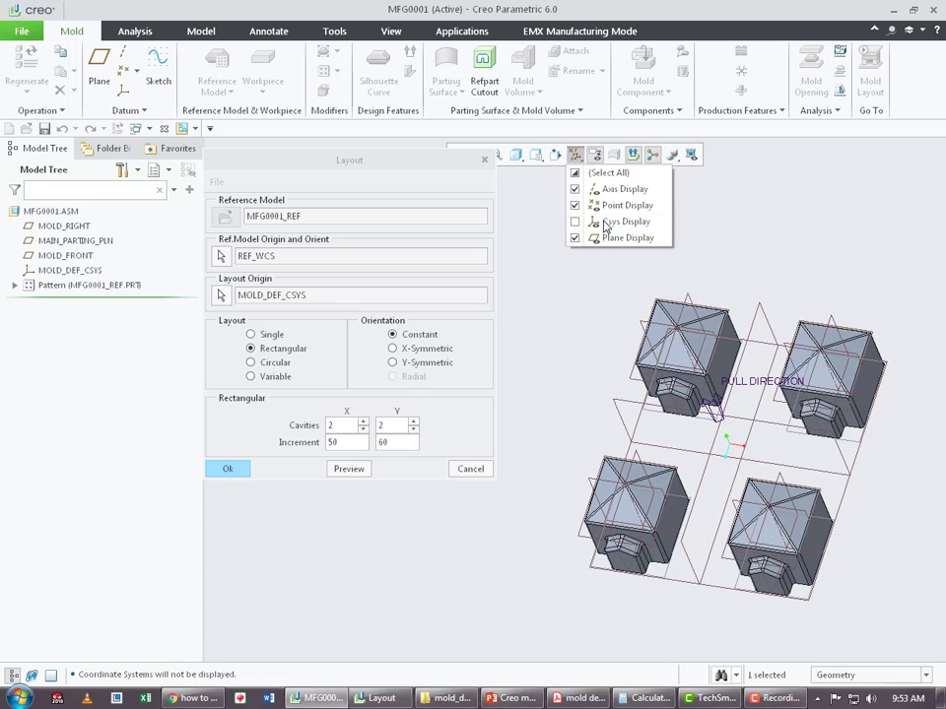
left_click(605, 351)
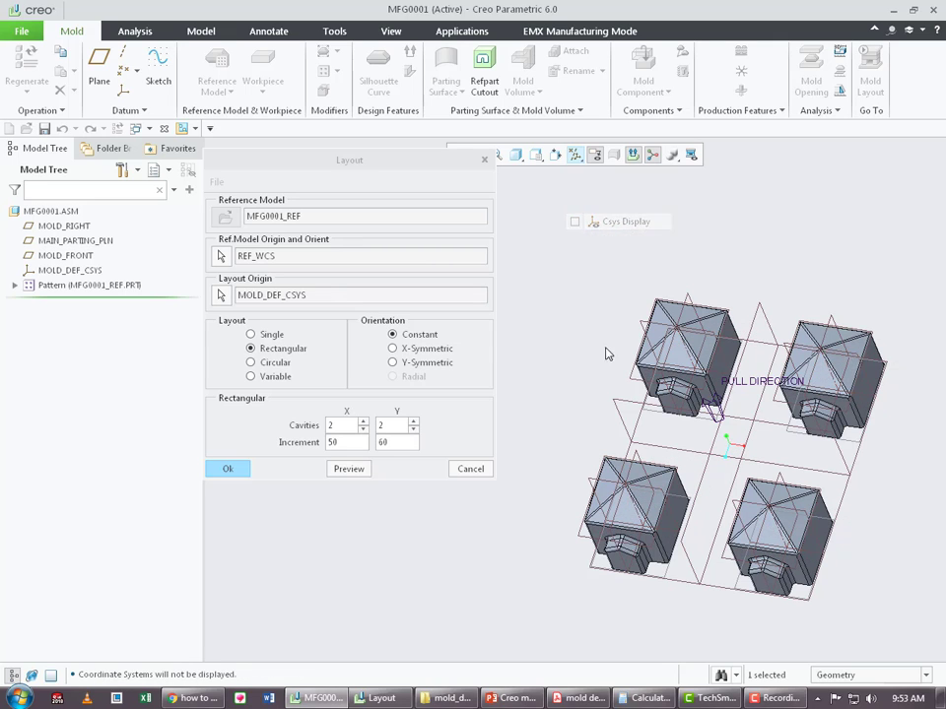
middle_click_drag(680, 421, 667, 434)
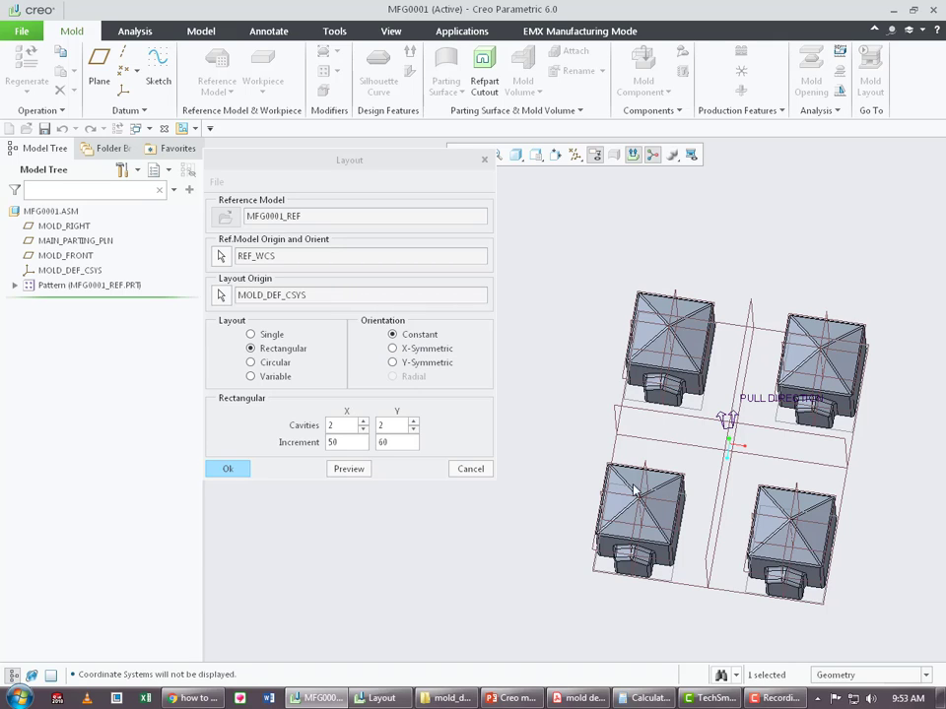
mouse_move(632, 487)
middle_mouse_down()
mouse_move(619, 463)
mouse_move(622, 471)
middle_mouse_up()
scroll(635, 572, "down", 4)
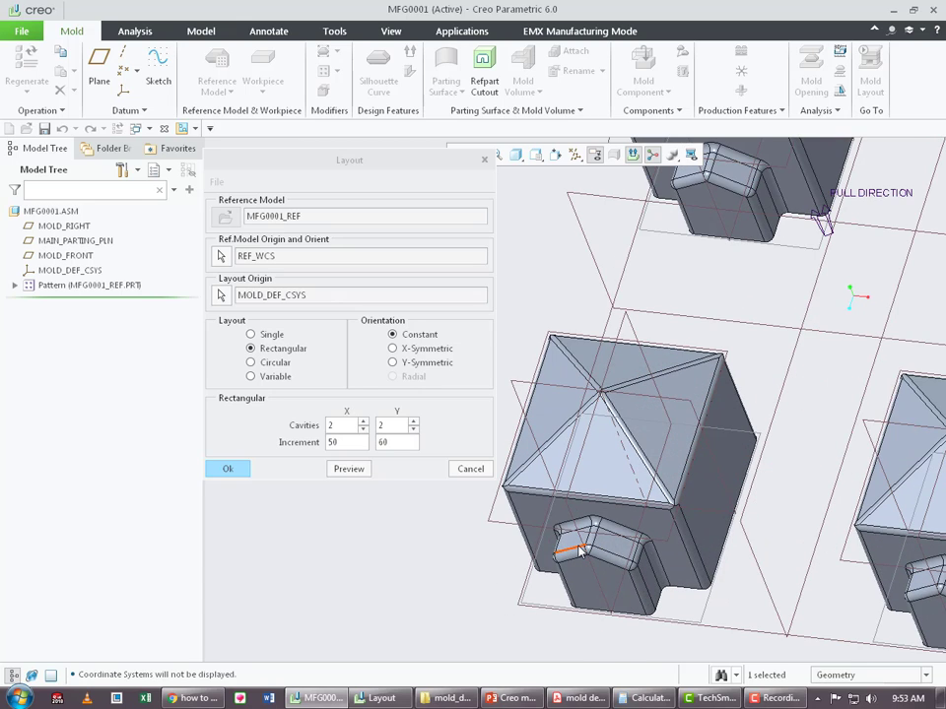
scroll(581, 551, "up", 4)
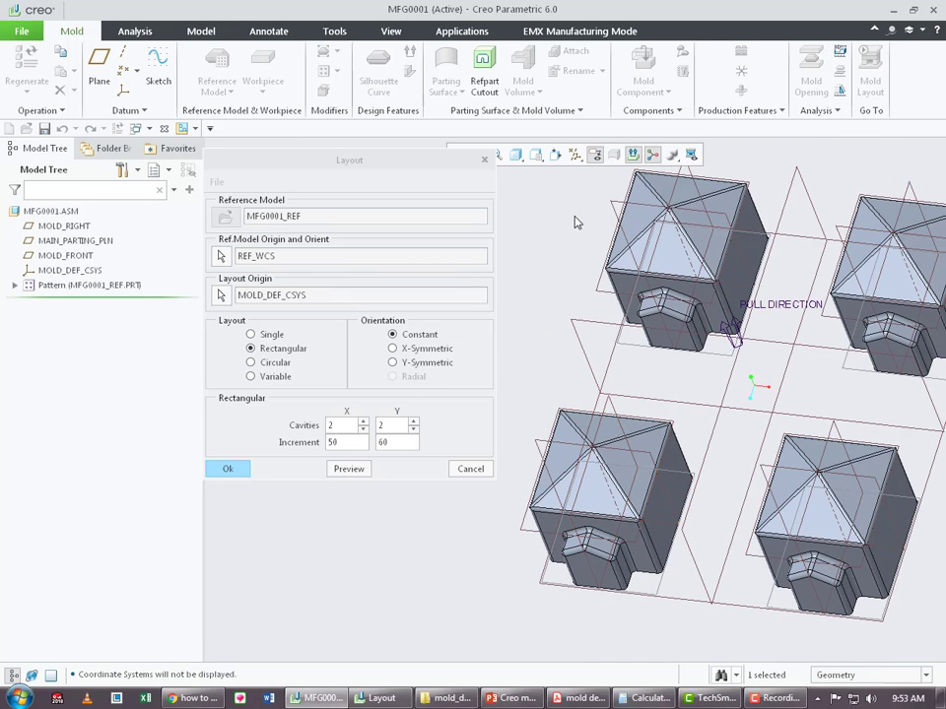
Display the coordinate systems to compare their axes with the cavity rows, and hide them again.
left_click(575, 155)
left_click(575, 222)
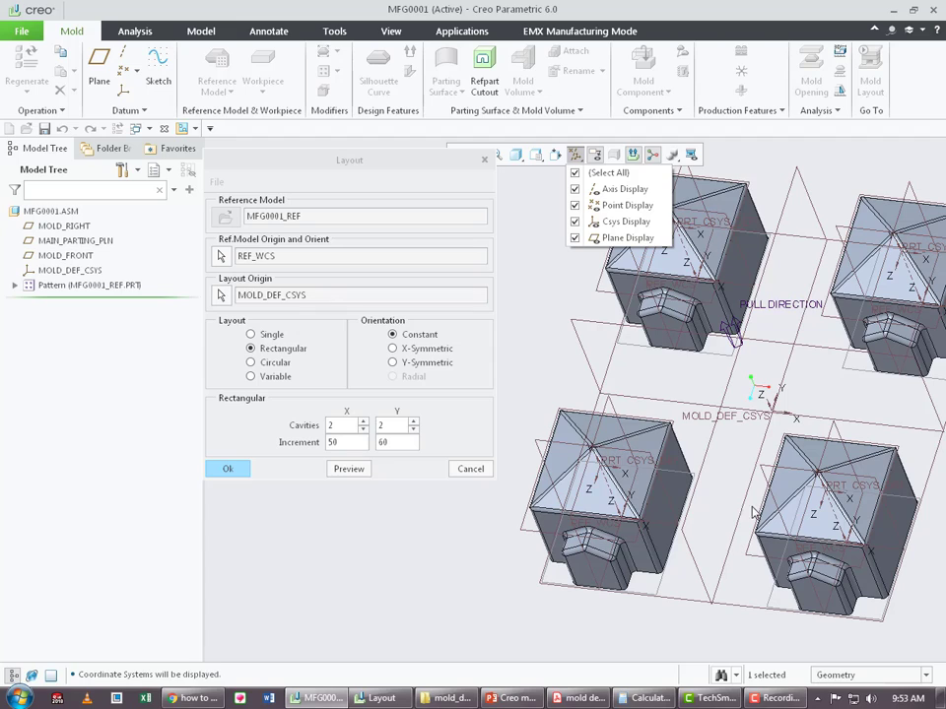
left_click(575, 221)
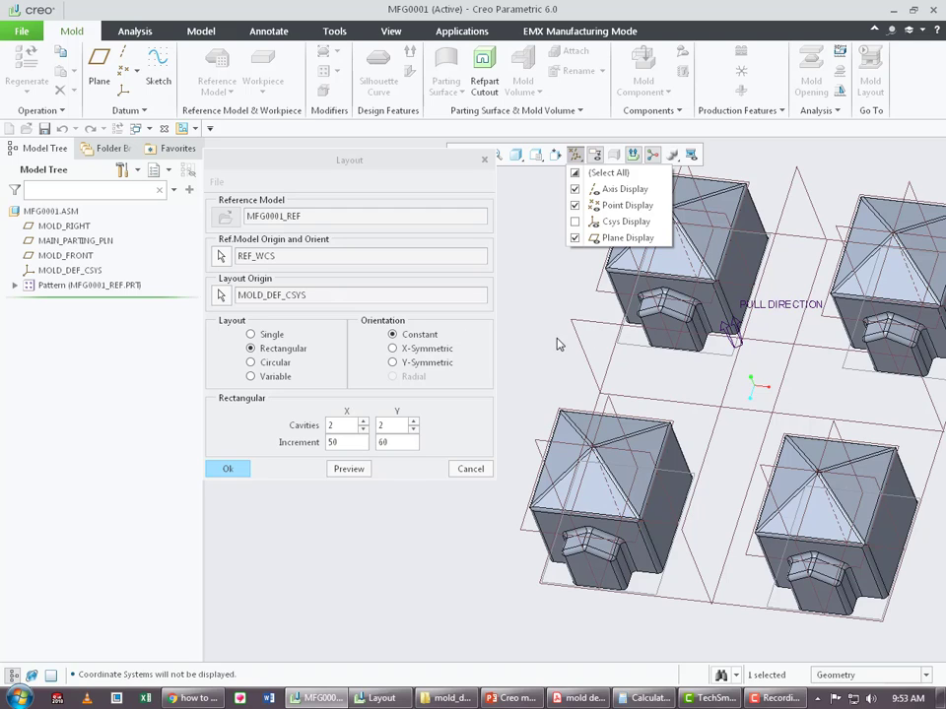
Set the number of cavities in X to 4 and preview the rectangular layout.
left_click(343, 423)
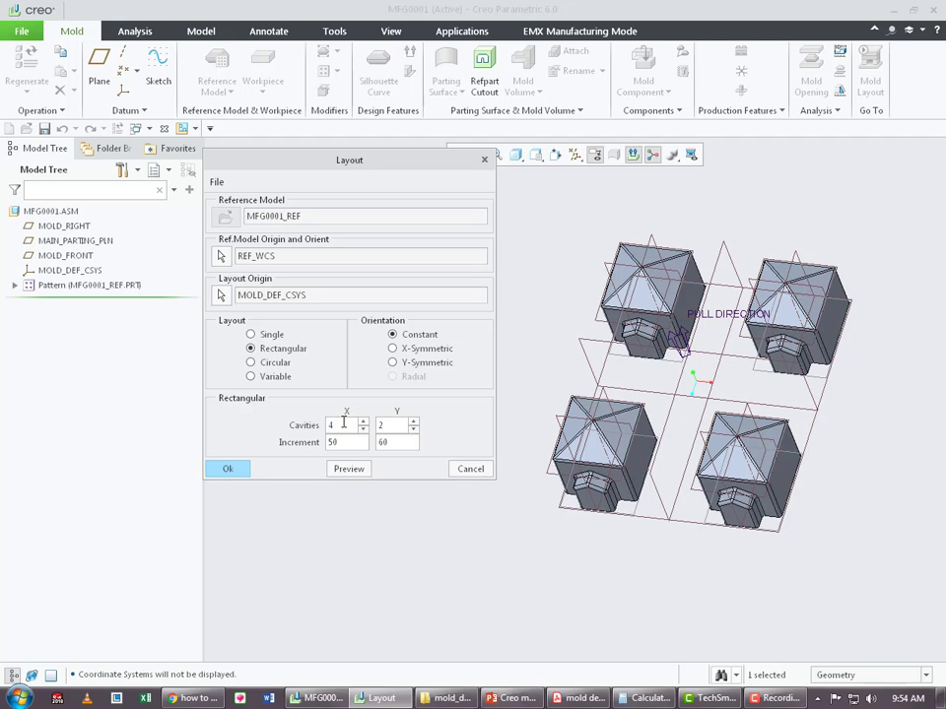
type("4")
left_click(349, 469)
middle_click_drag(752, 522, 732, 441)
scroll(810, 434, "down", 2)
scroll(808, 435, "up", 1)
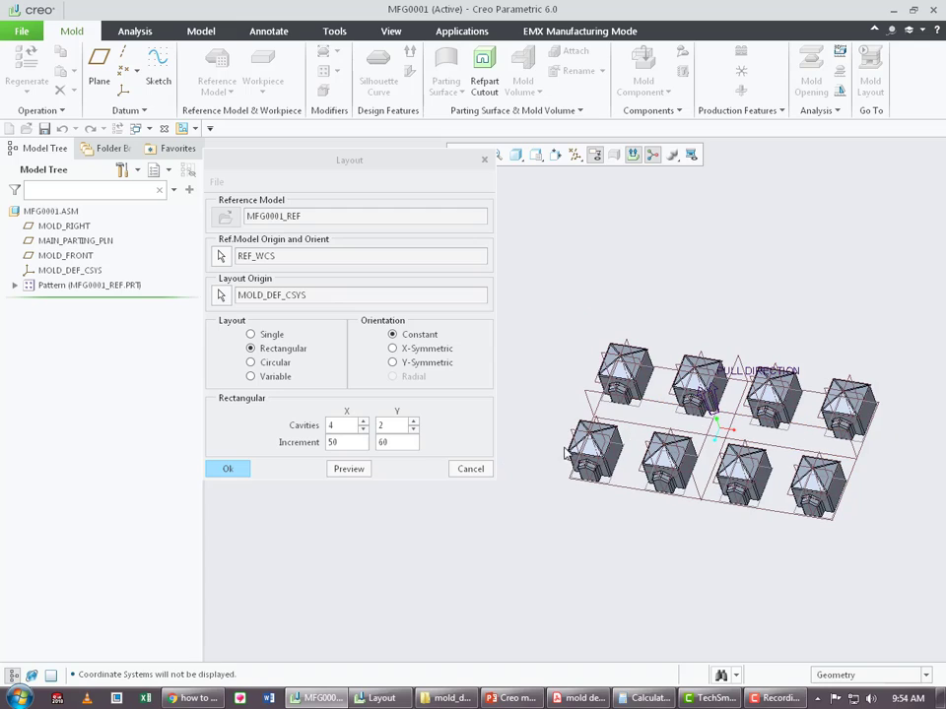
Change the cavities to 2 in X and 5 in Y, and preview the layout.
double_click(341, 443)
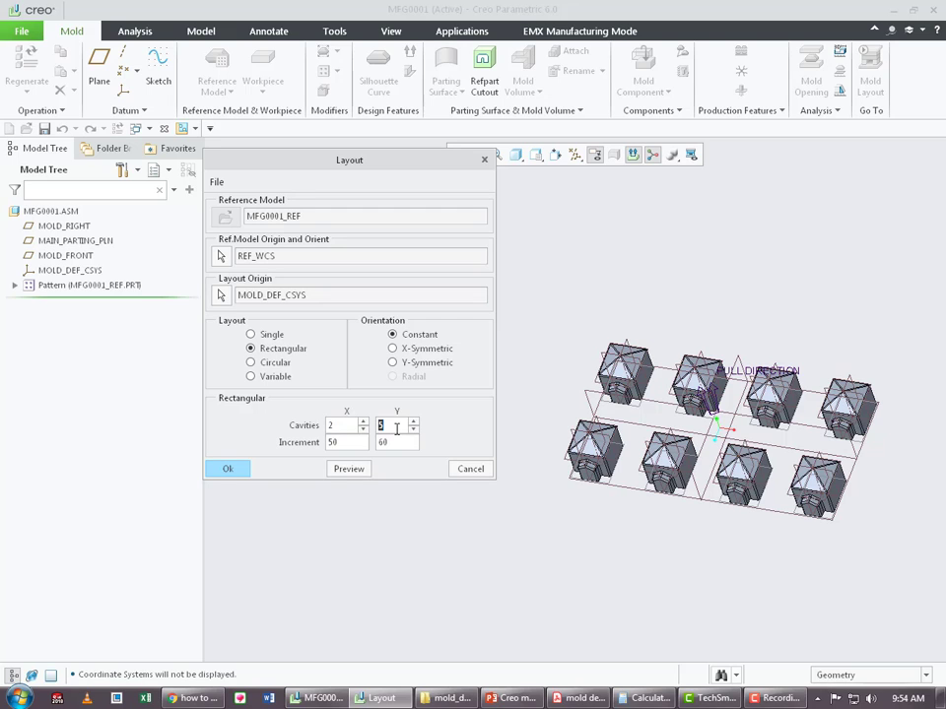
type("5")
left_click(344, 469)
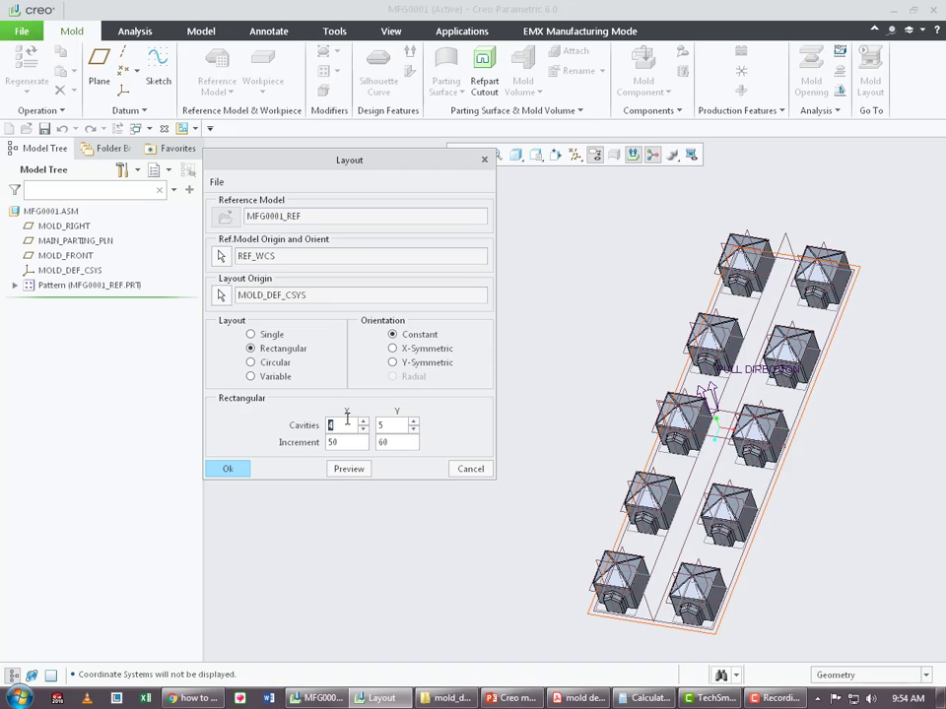
Raise the X cavities to 4 for a 4 by 5 arrangement and preview it.
type("4")
left_click(349, 469)
scroll(686, 453, "down", 4)
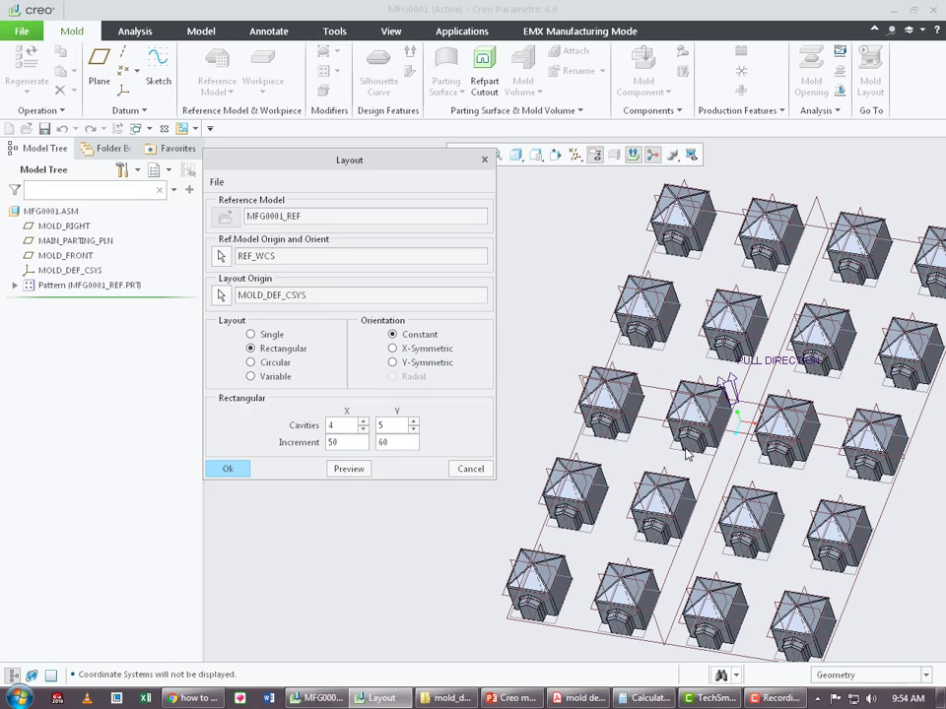
scroll(687, 454, "up", 3)
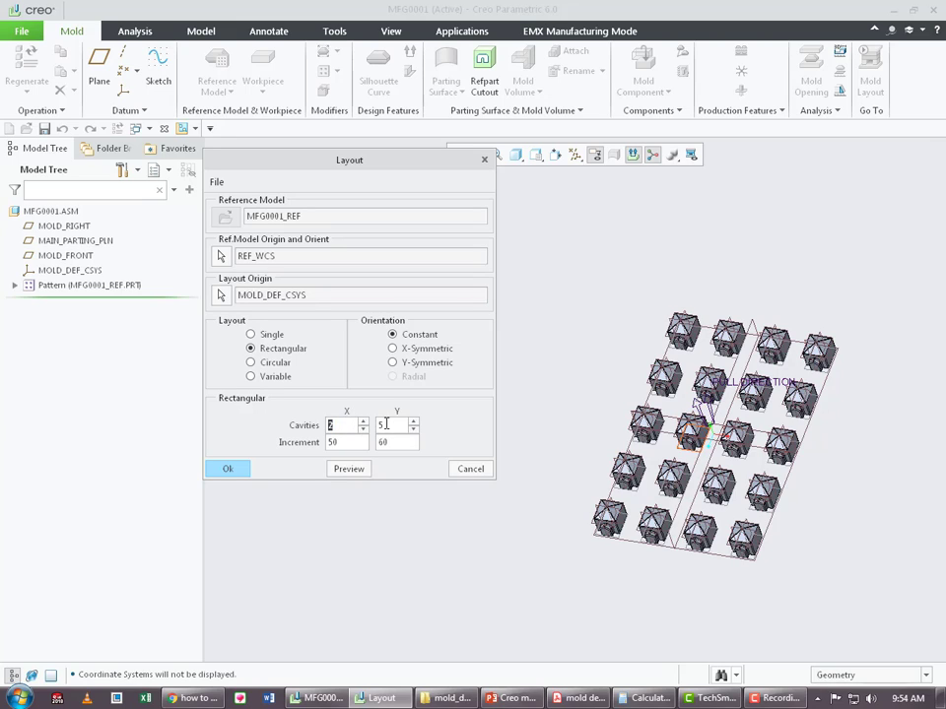
Set the cavities to 2 in both X and Y, and preview the layout.
left_click(386, 424)
left_click(347, 469)
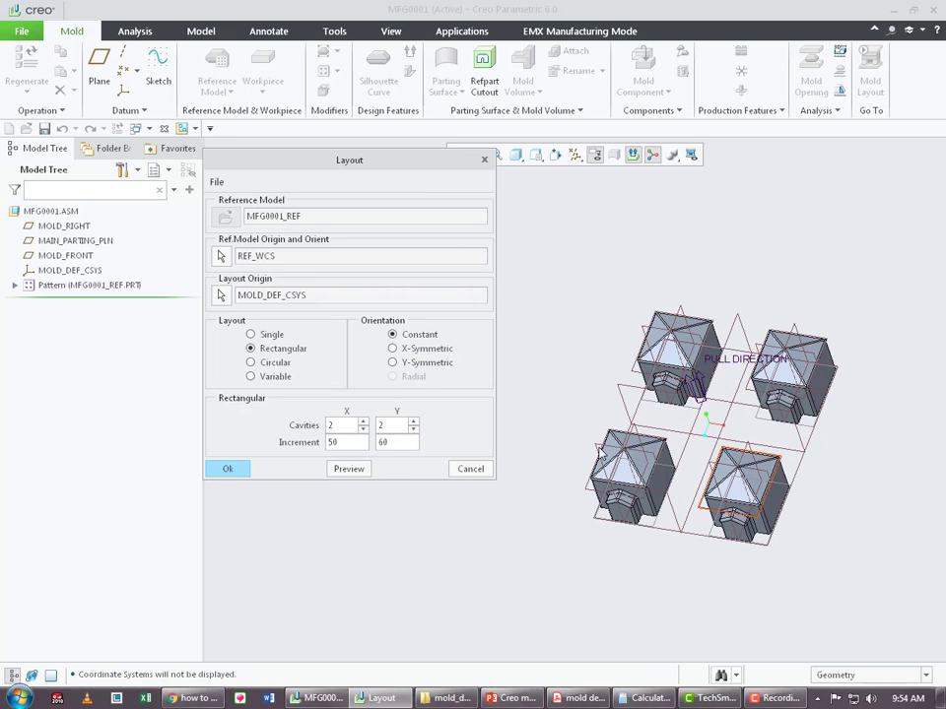
scroll(599, 450, "up", 2)
Set the layout orientation to X-Symmetric and preview the mirrored cavity rows.
left_click_drag(384, 170, 276, 184)
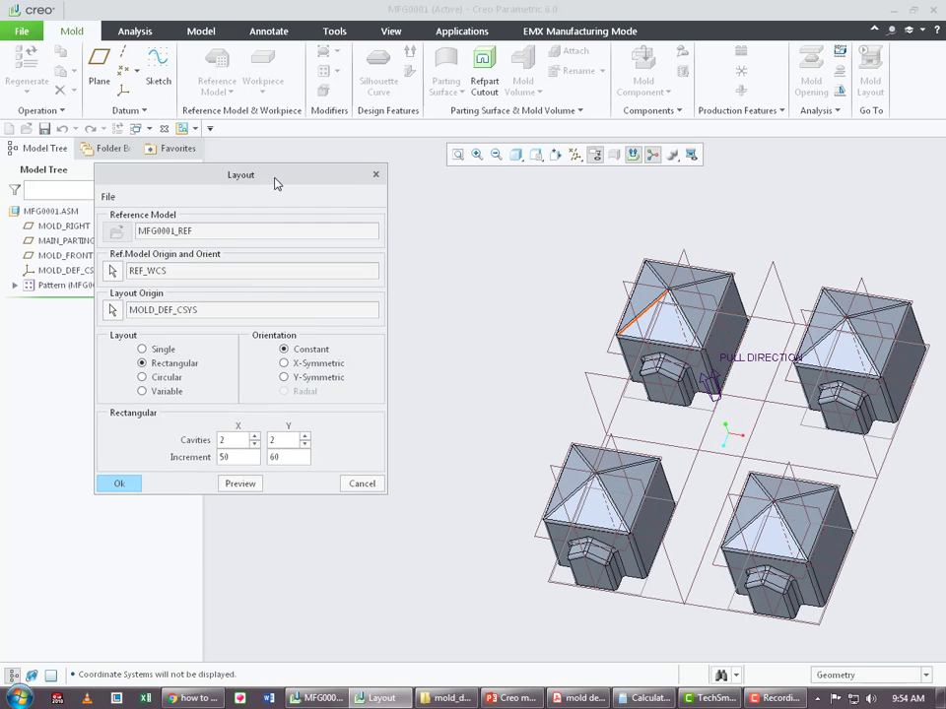
scroll(631, 404, "down", 3)
scroll(645, 404, "up", 2)
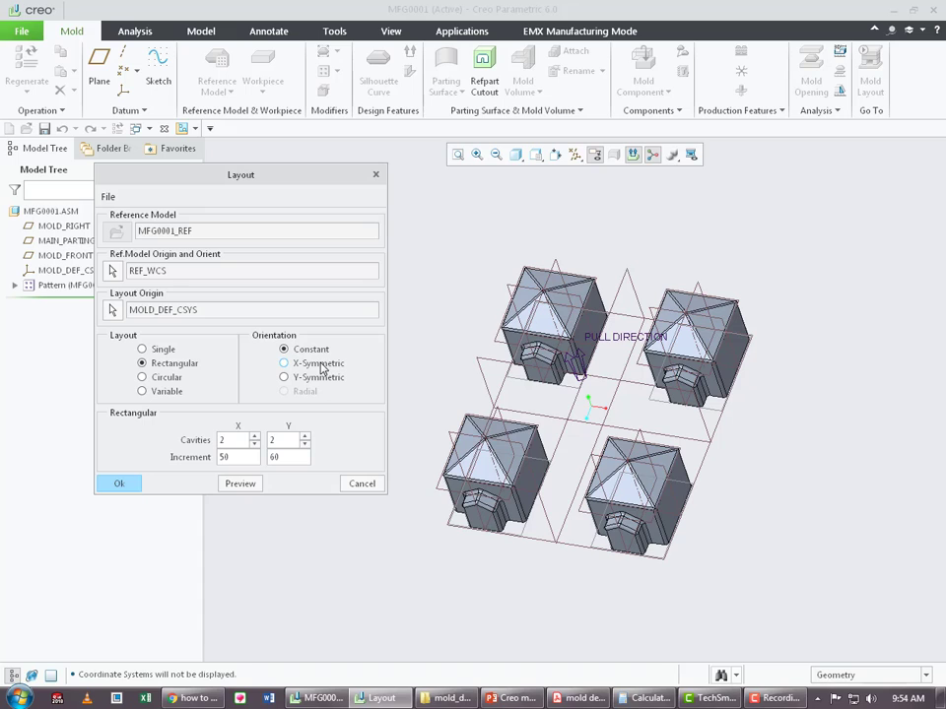
left_click(252, 486)
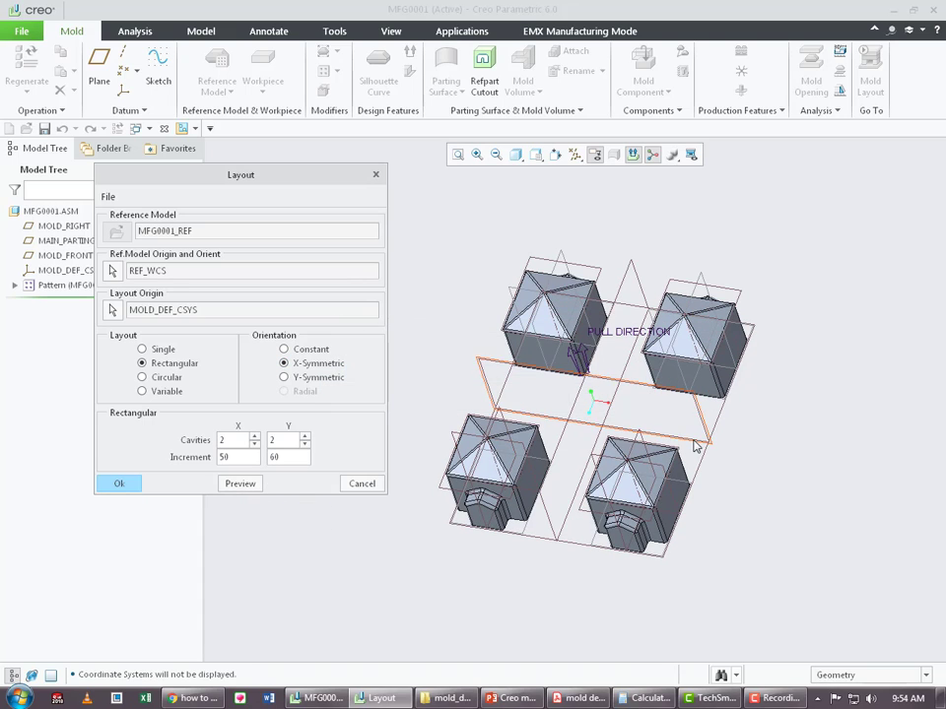
Turn on the coordinate system display to check the axes of the X-symmetric cavities.
middle_click_drag(697, 444, 651, 316)
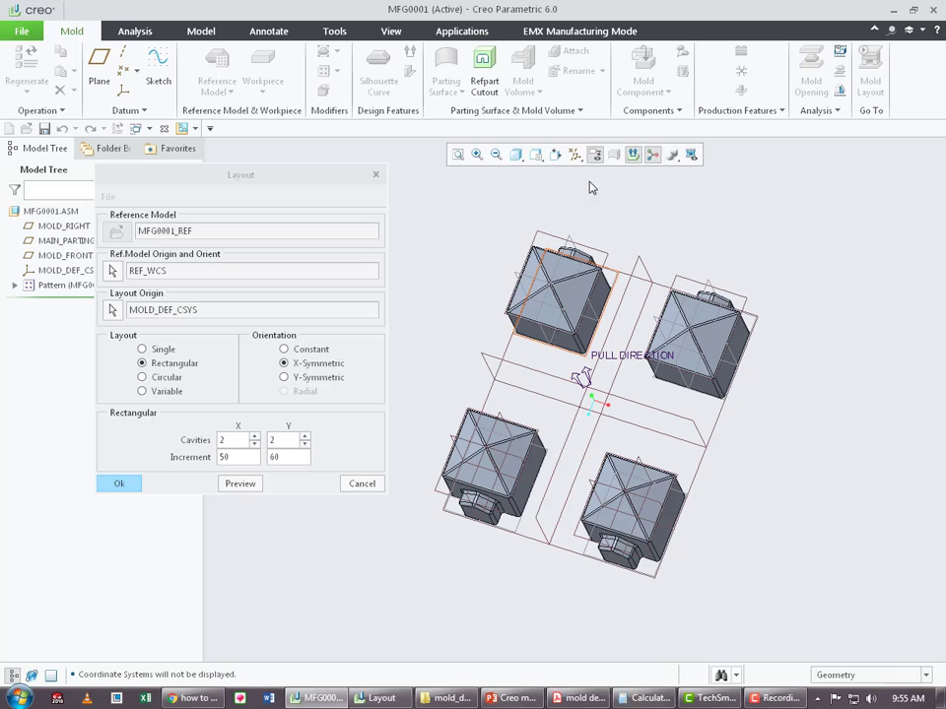
left_click(575, 155)
left_click(603, 221)
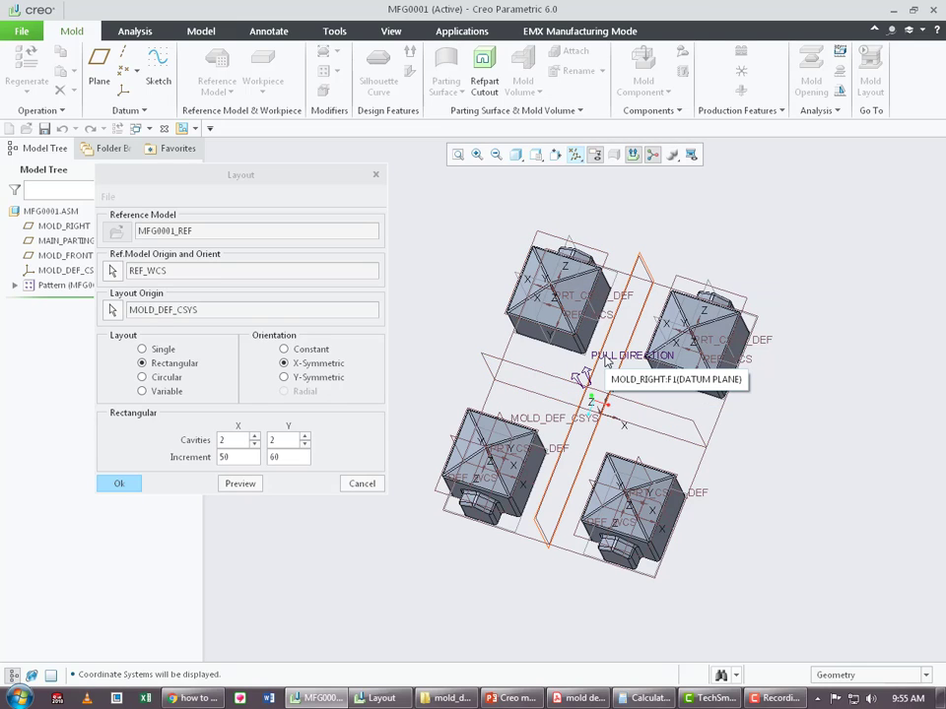
Set the rectangular layout's orientation to Constant and preview the uniformly oriented cavities.
left_click(296, 349)
left_click(243, 485)
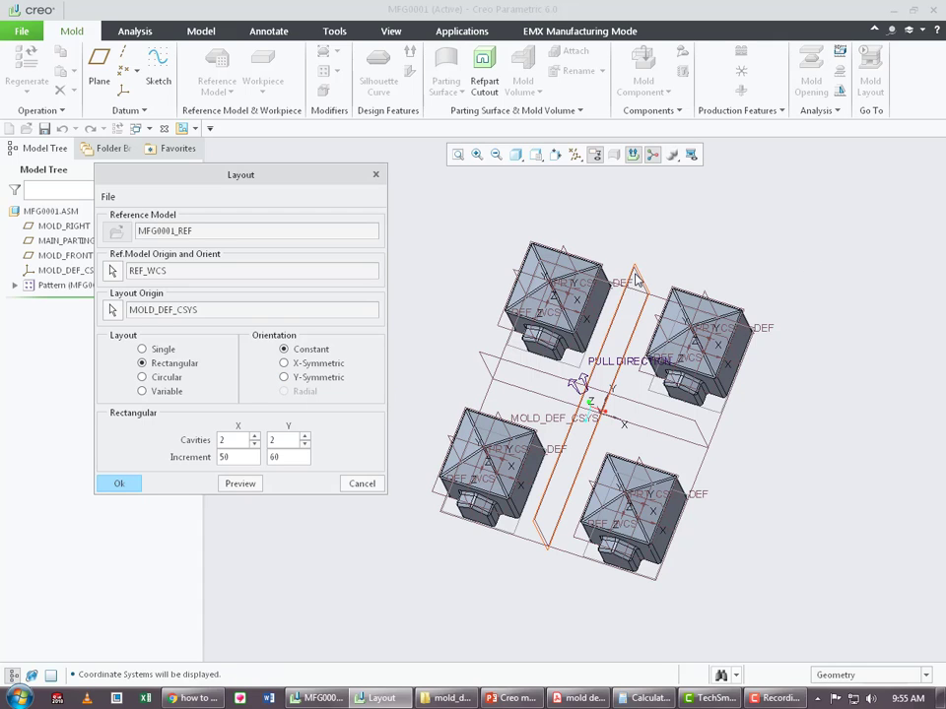
scroll(636, 274, "up", 5)
scroll(641, 270, "down", 5)
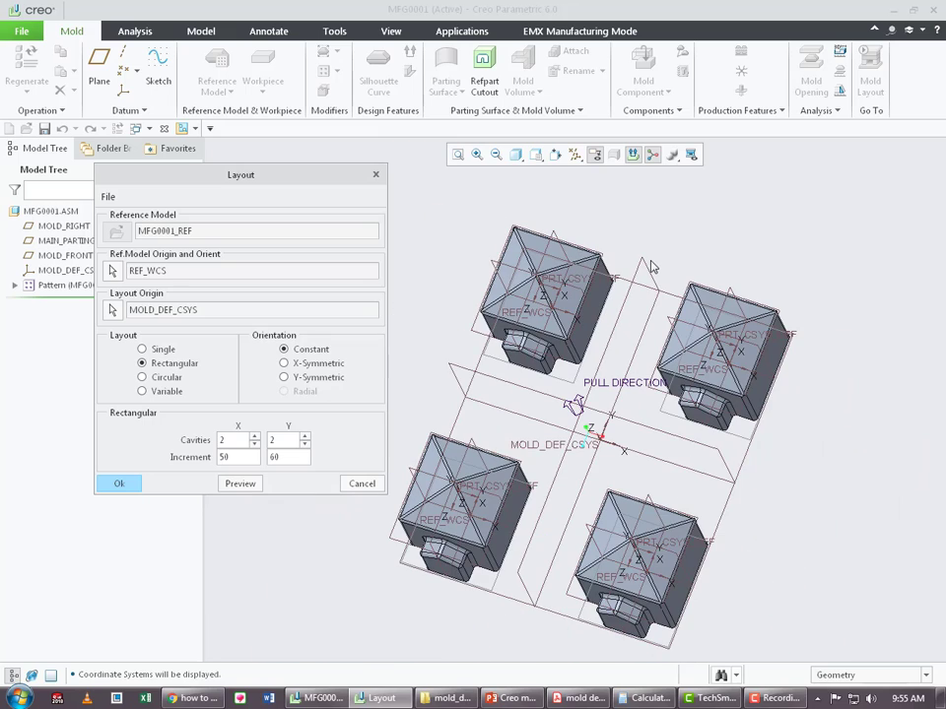
Set the layout orientation to Y-Symmetric, preview it, and inspect how the cavities are mirrored about the mold coordinate system.
left_click(305, 380)
left_click(236, 485)
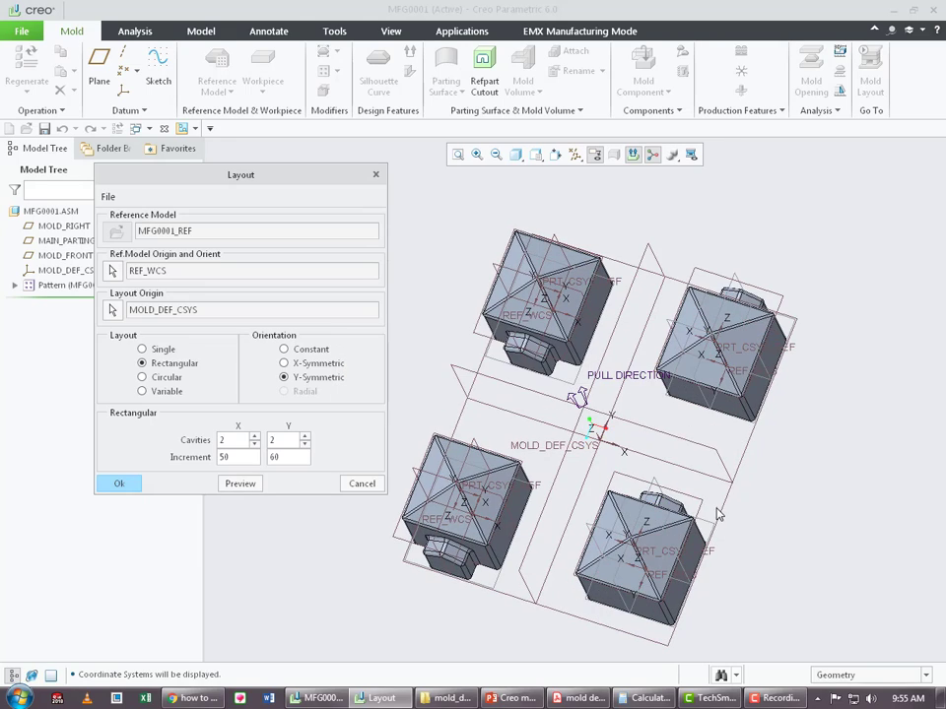
middle_click_drag(721, 483, 456, 398)
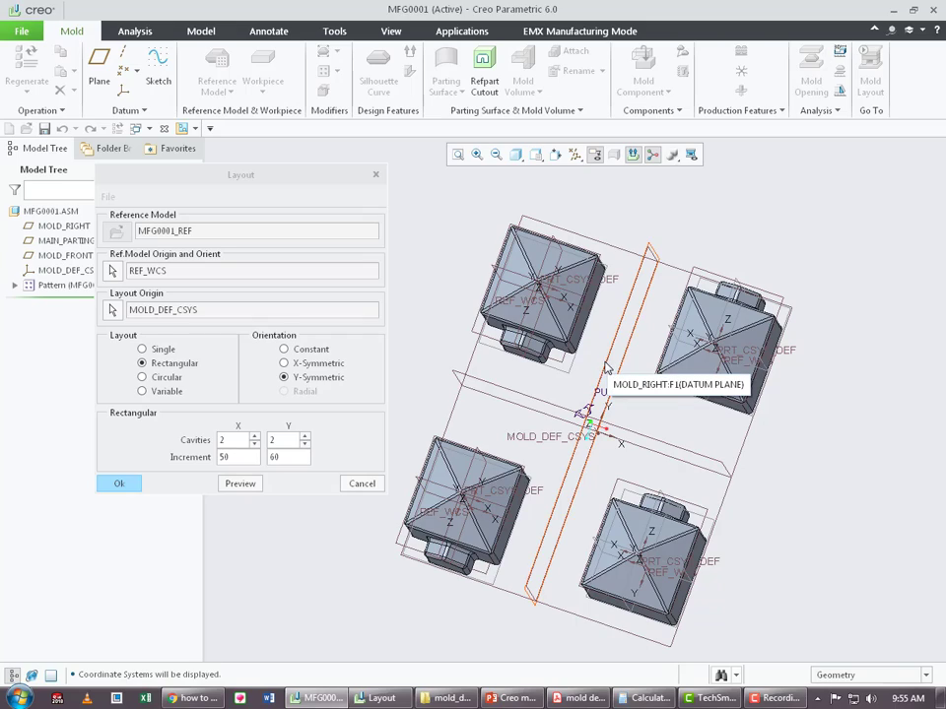
middle_click_drag(606, 366, 729, 490)
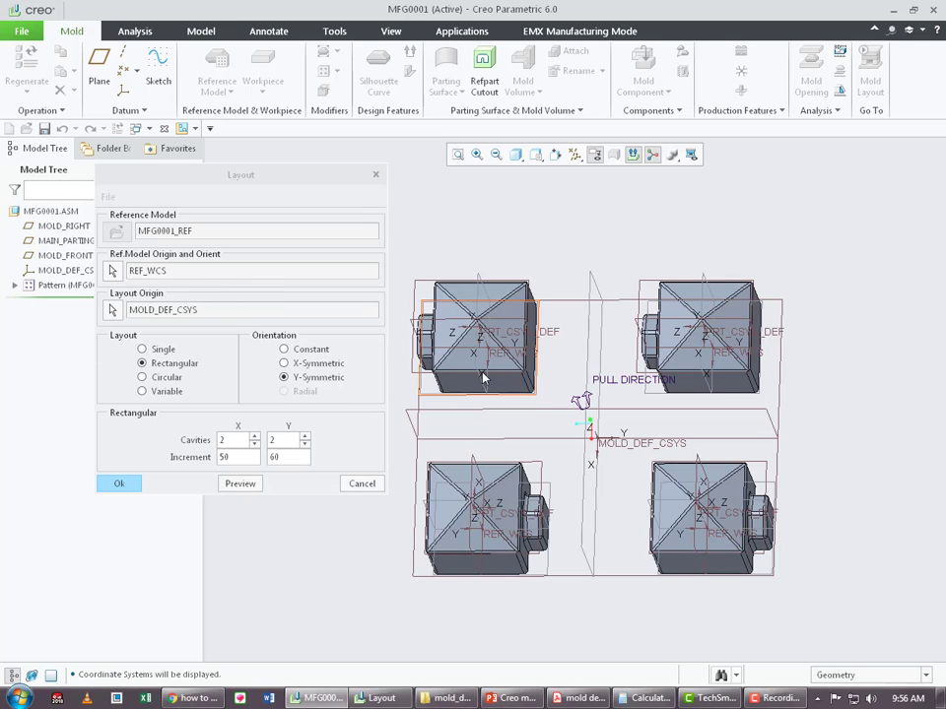
scroll(591, 423, "down", 5)
middle_click_drag(591, 424, 678, 393)
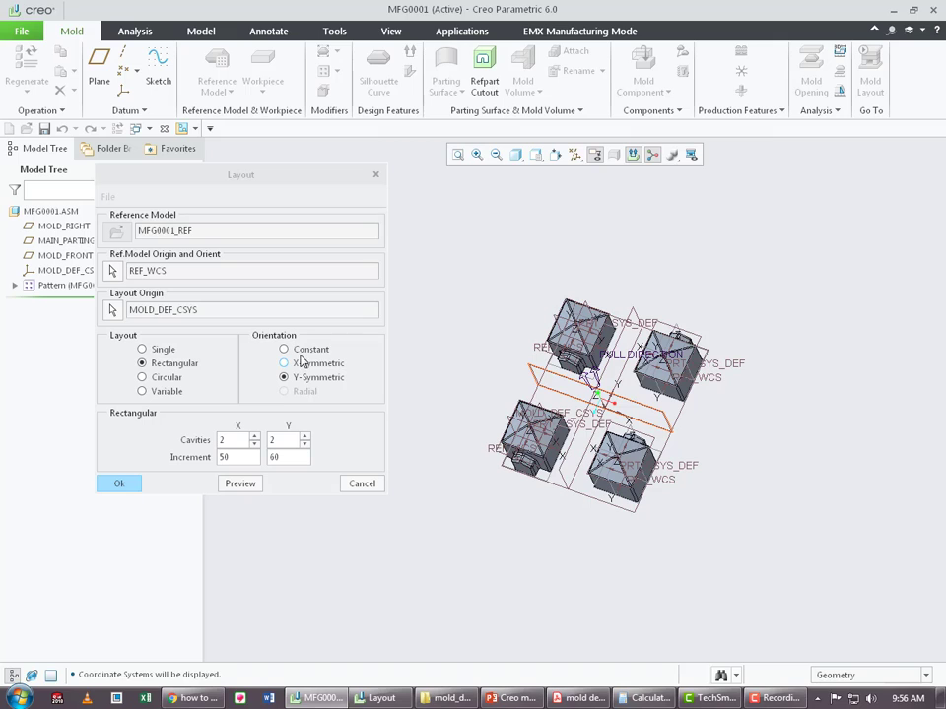
scroll(549, 286, "up", 3)
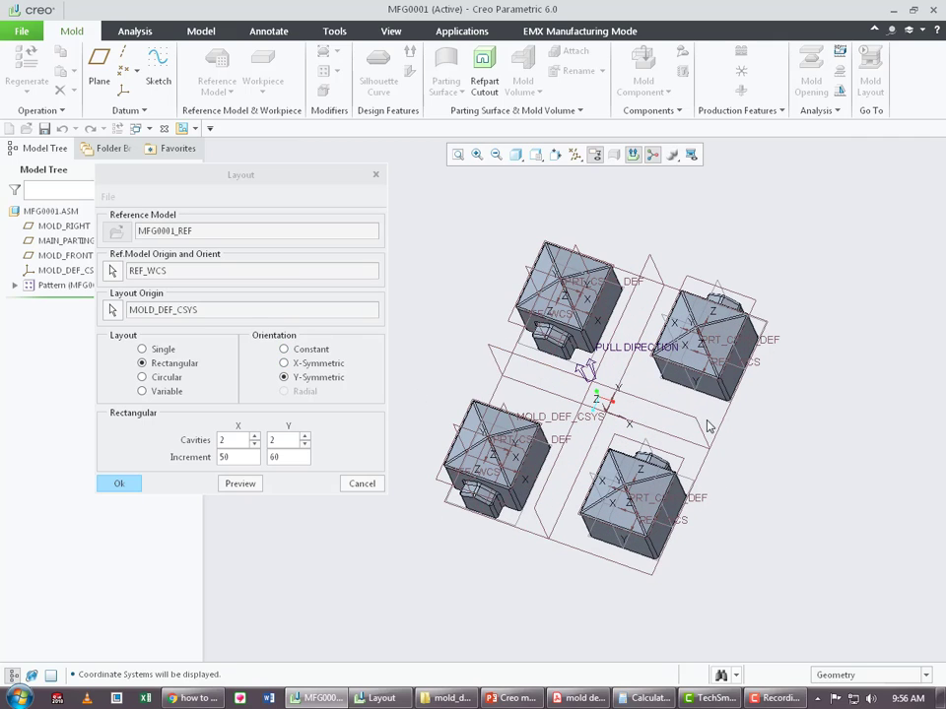
Compare the rectangular layout in Constant and X-Symmetric orientation by previewing each.
left_click(314, 350)
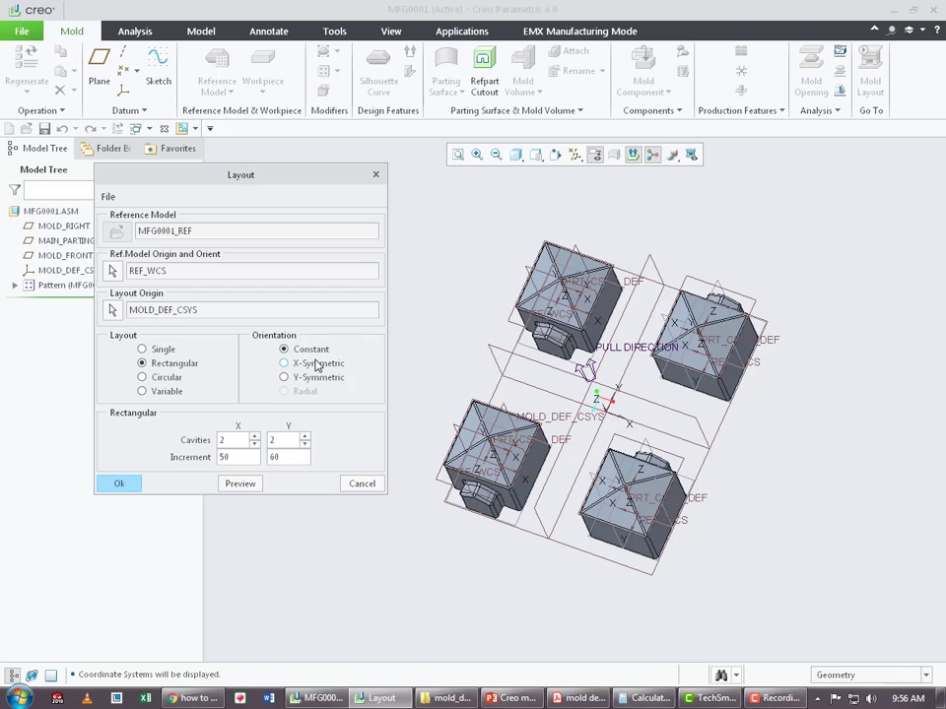
left_click(247, 489)
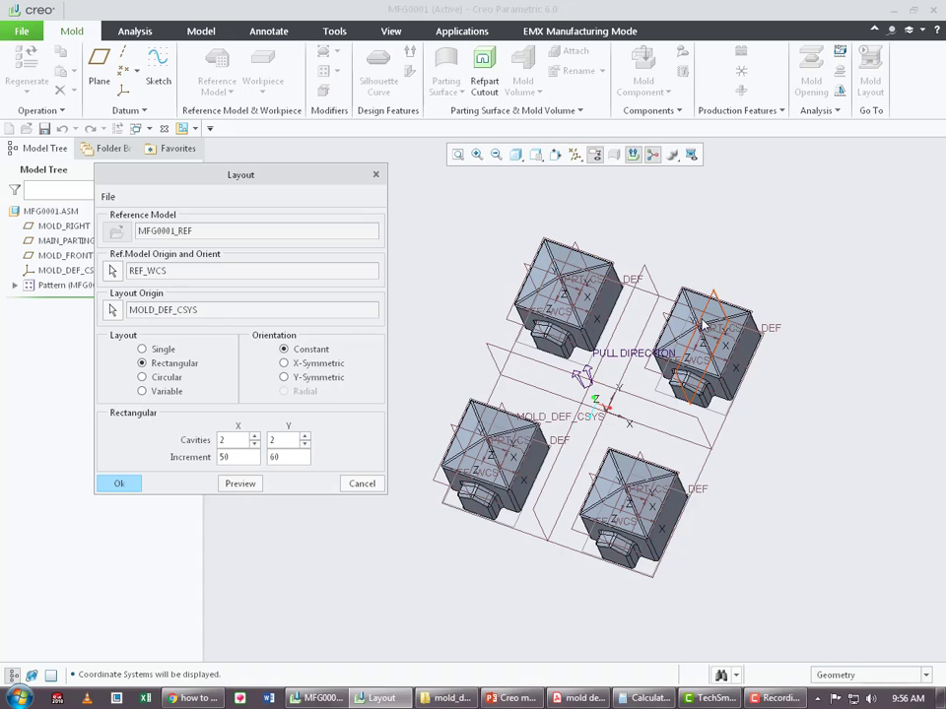
left_click(325, 364)
left_click(239, 484)
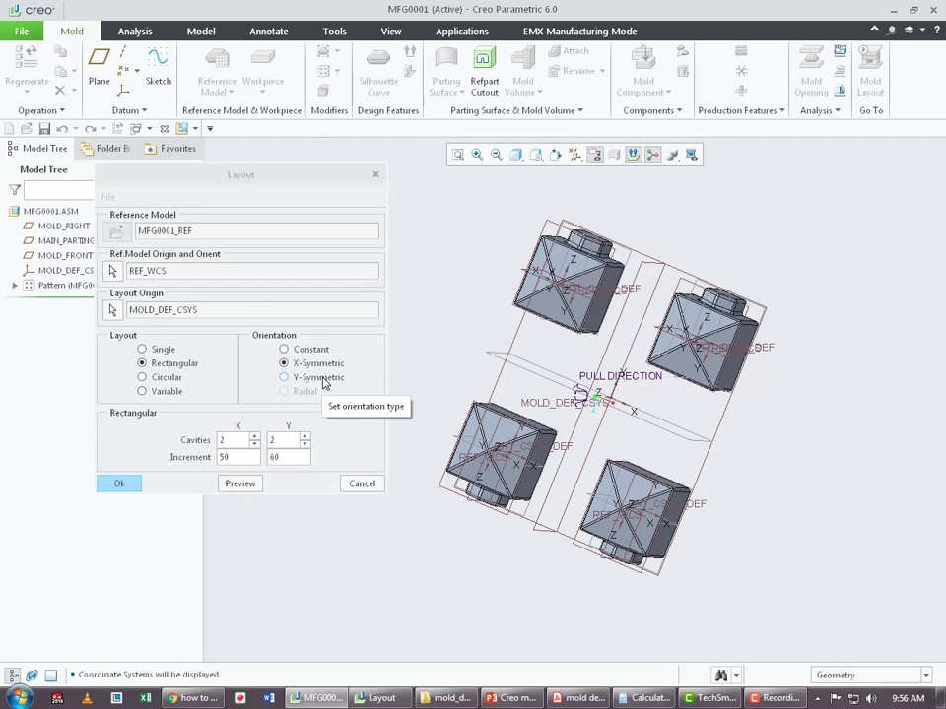
Preview the rectangular layout in Y-Symmetric orientation again, then cancel the layout changes.
left_click(286, 378)
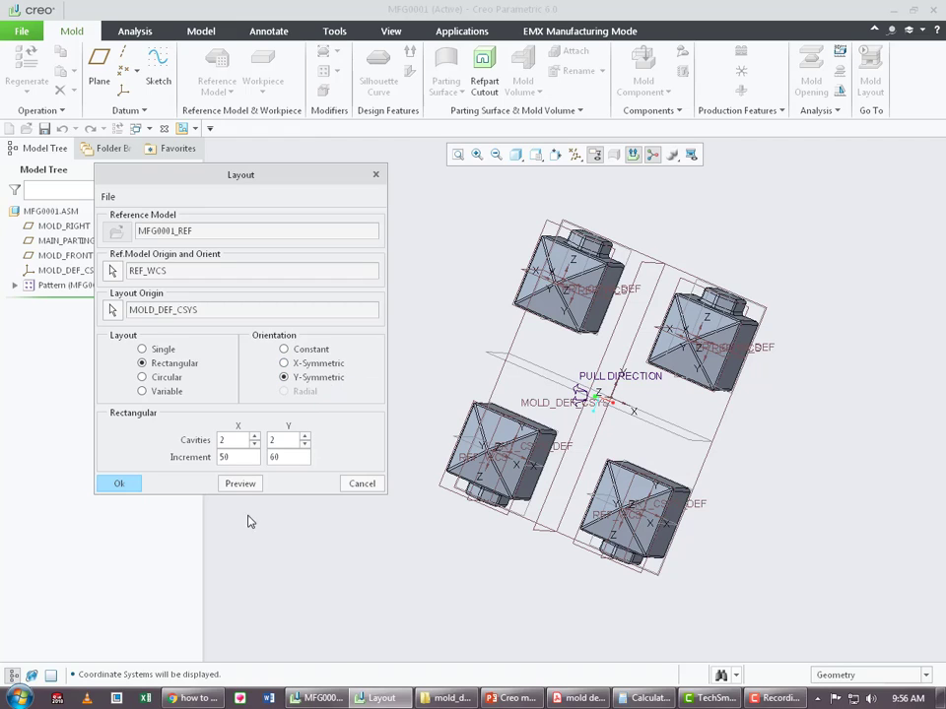
left_click(242, 484)
middle_click_drag(633, 488, 640, 551)
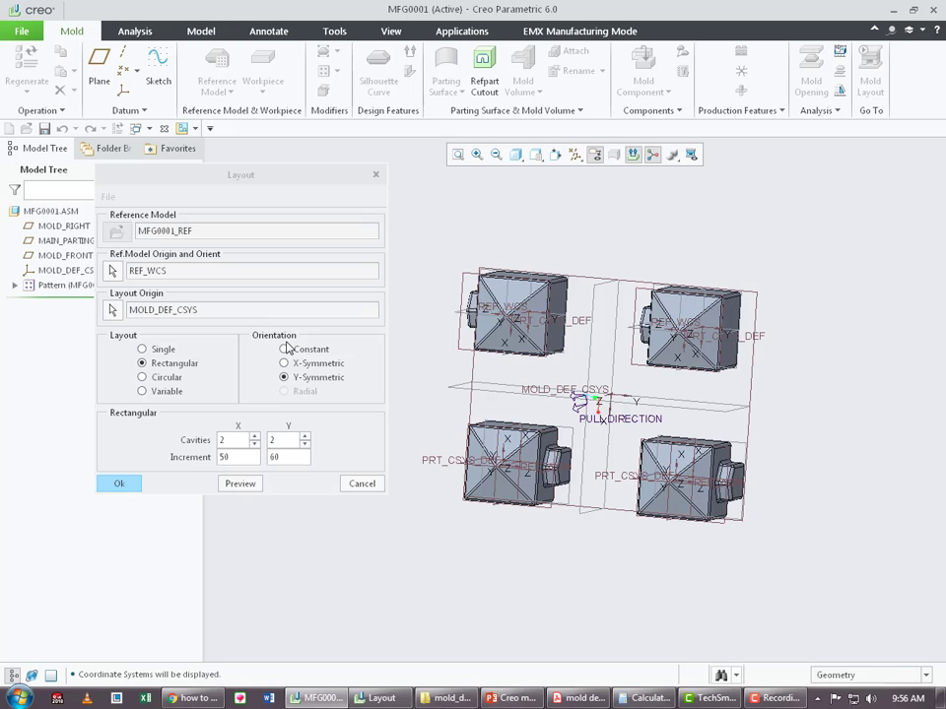
left_click(362, 483)
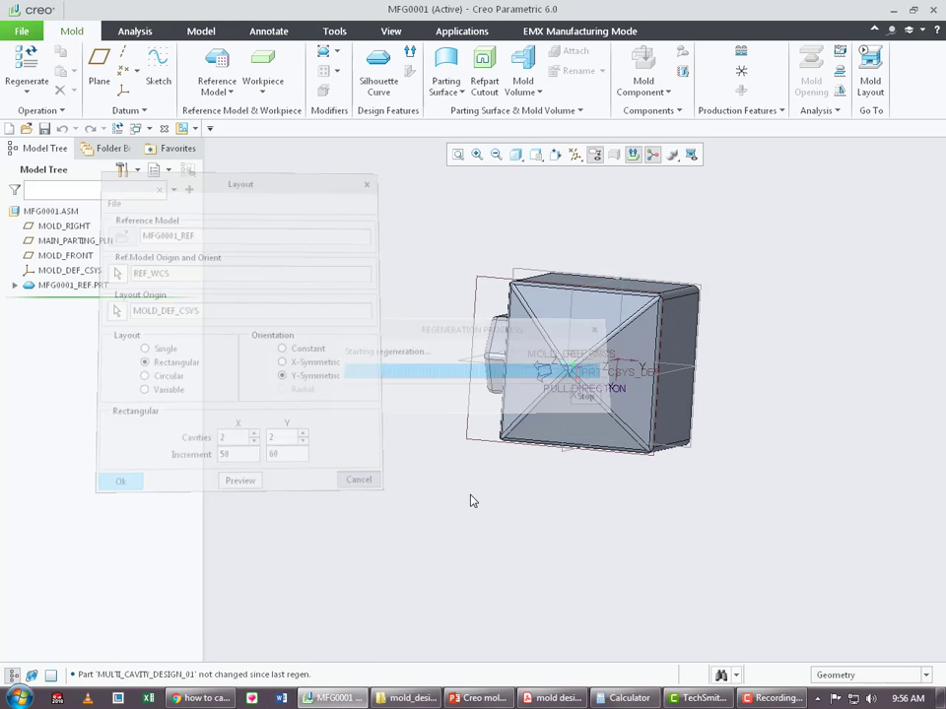
Reopen the layout definition of the MFG0001_REF reference model for editing.
middle_click_drag(373, 434, 500, 378)
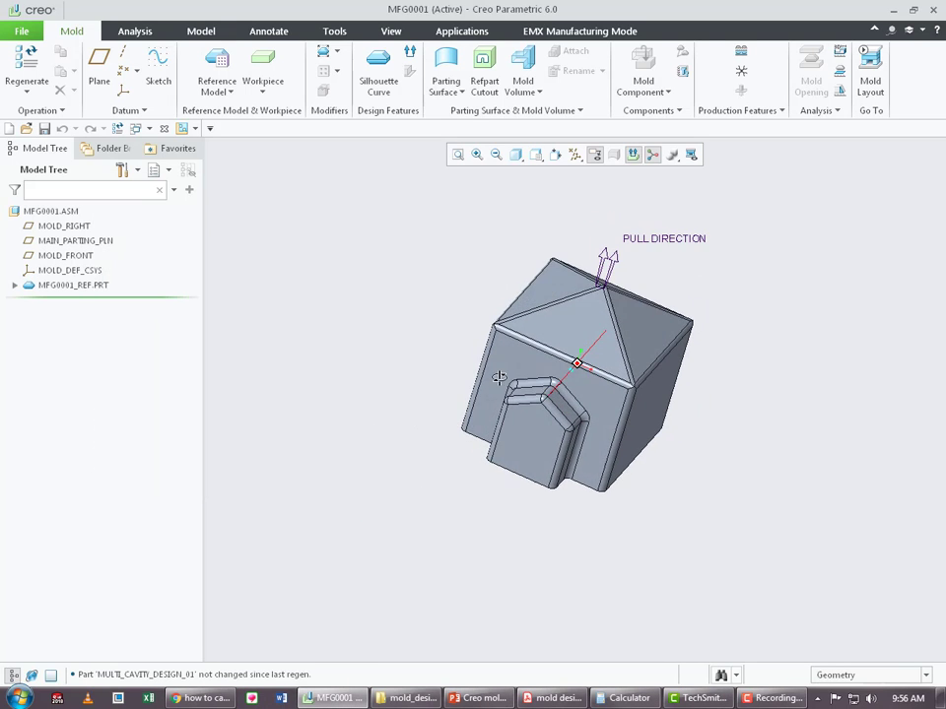
right_click(78, 288)
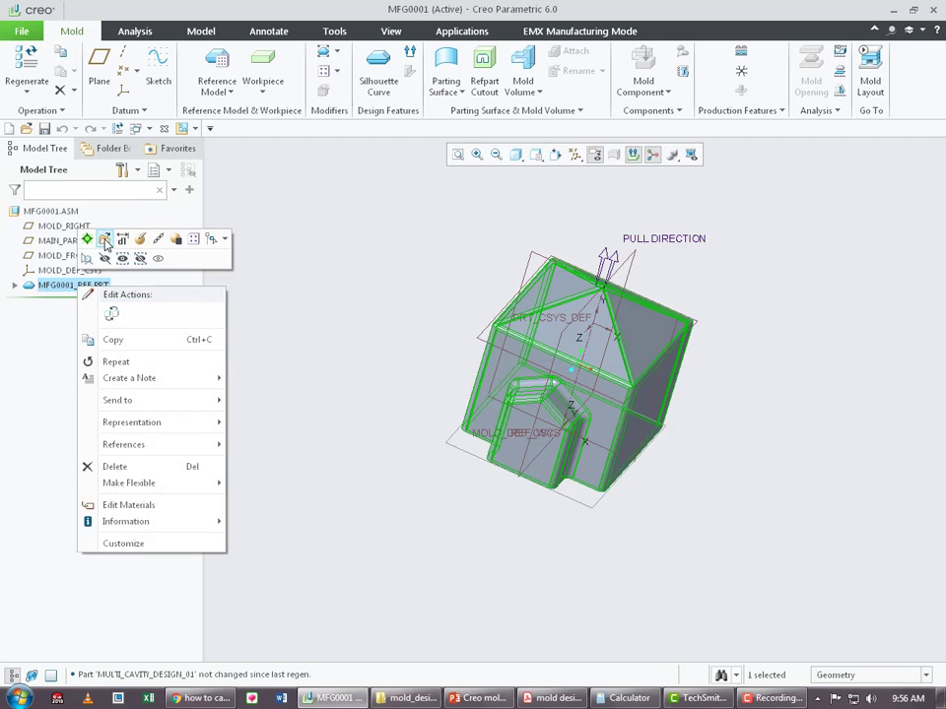
left_click(141, 239)
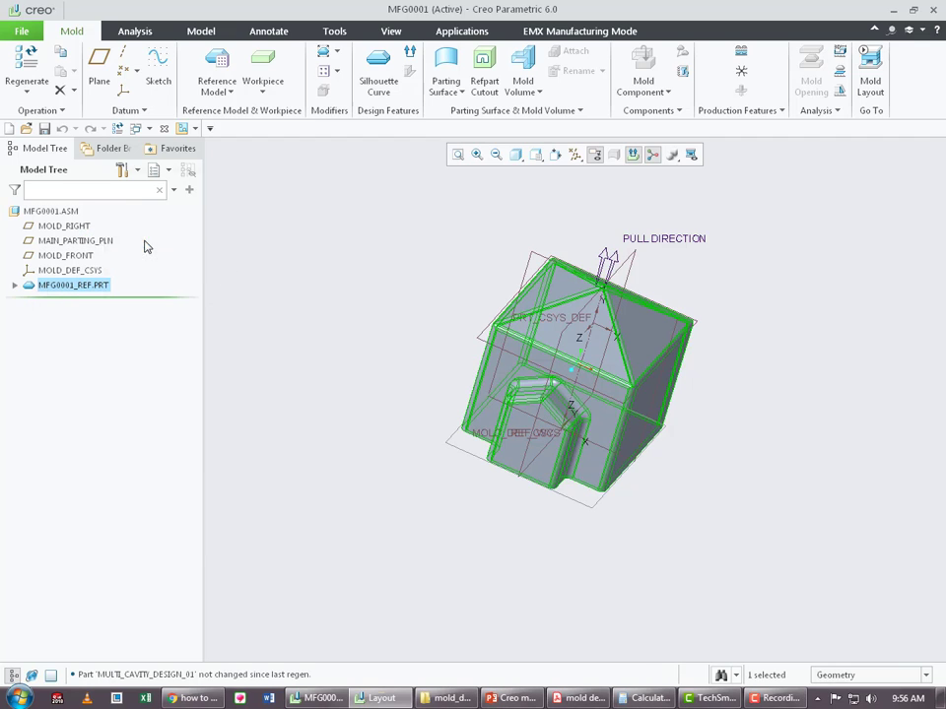
scroll(697, 459, "down", 3)
middle_click_drag(698, 461, 687, 455)
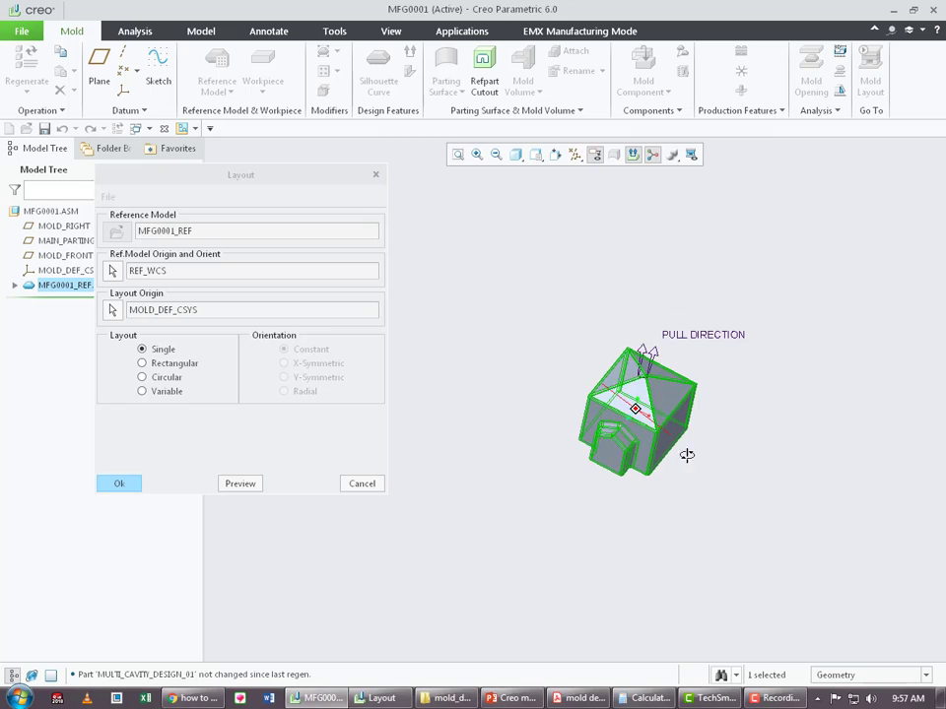
Switch the layout type to Circular with Constant orientation and preview the circular cavity arrangement.
left_click(164, 381)
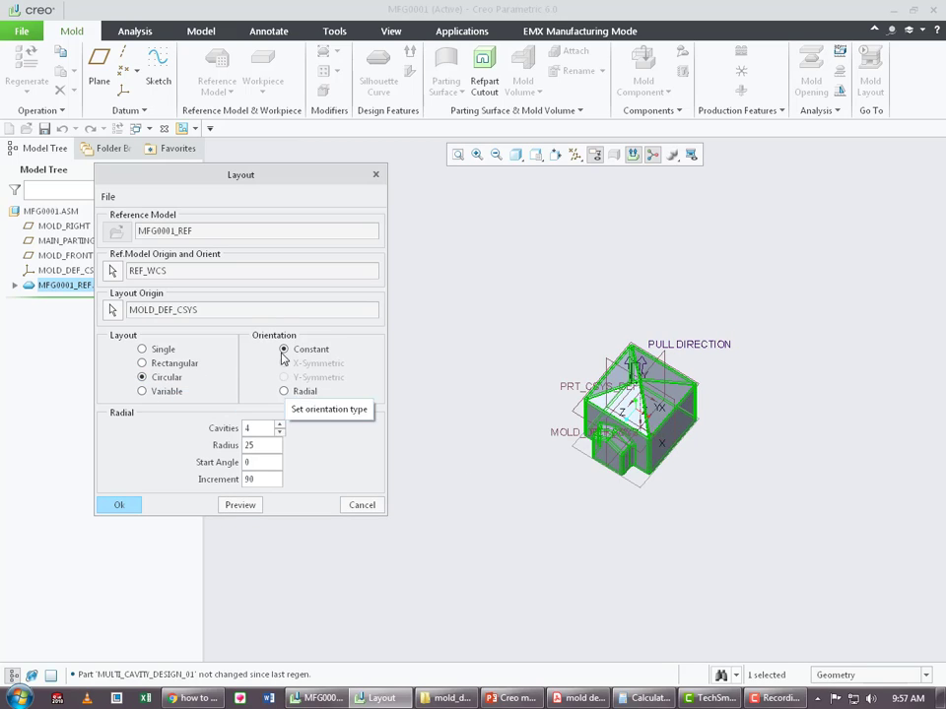
left_click(568, 500)
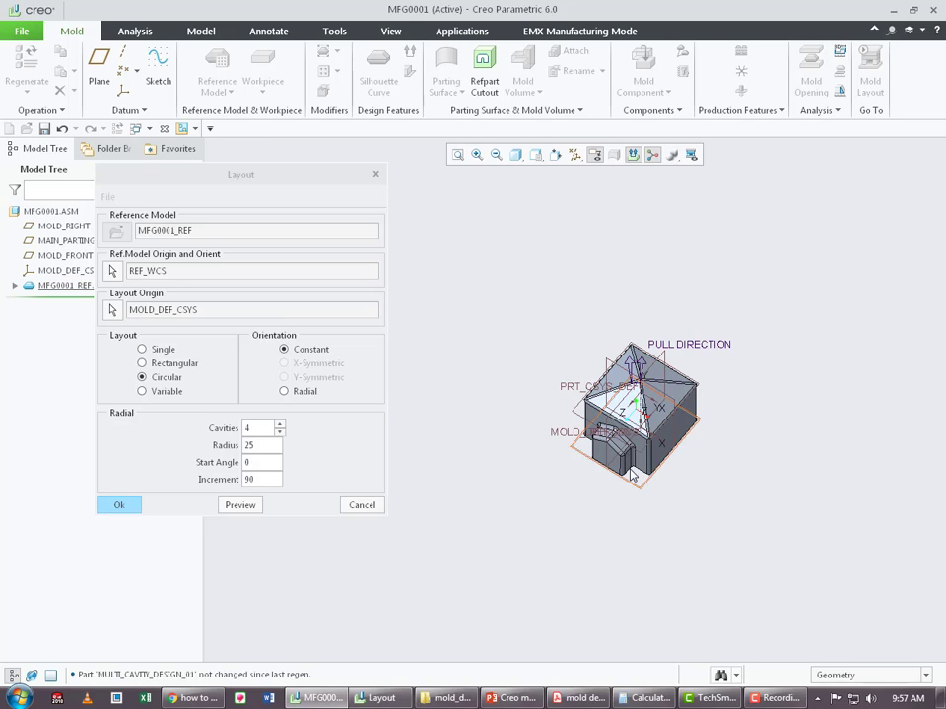
scroll(643, 466, "down", 3)
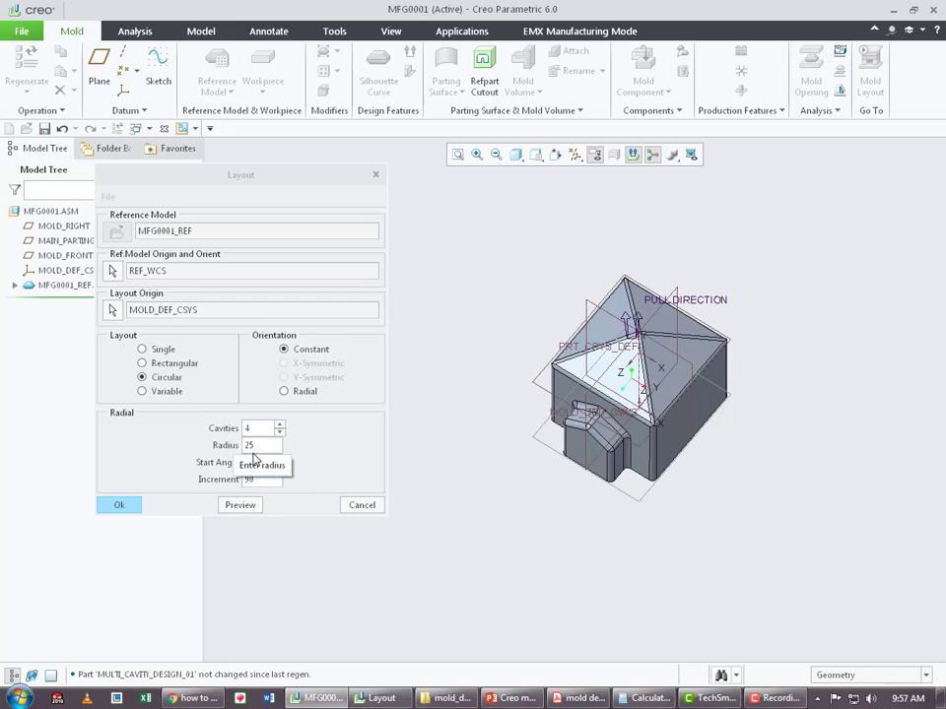
left_click(254, 507)
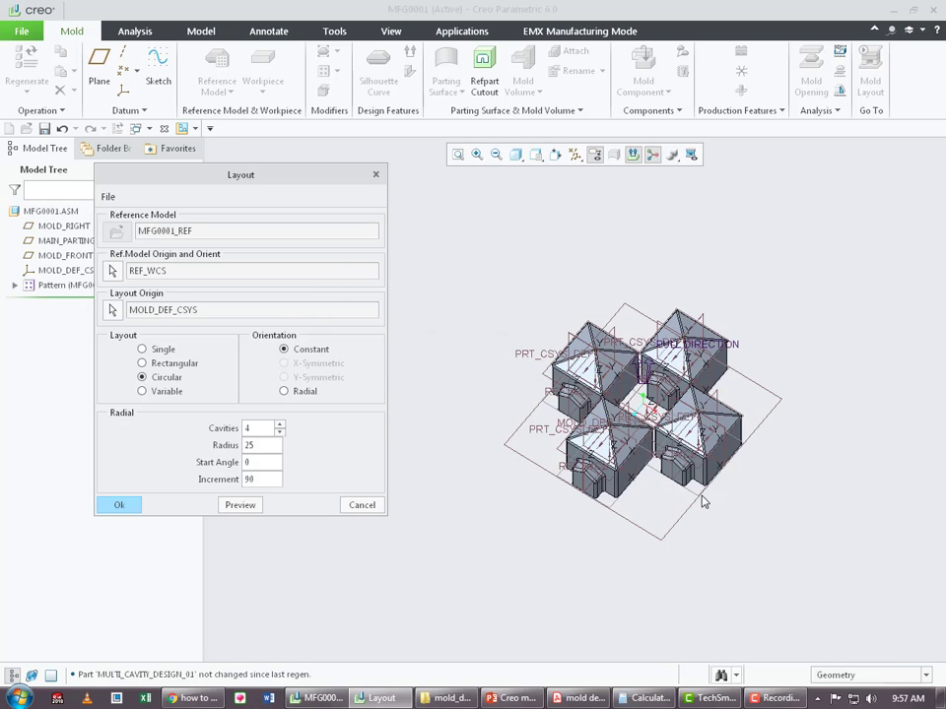
Turn off all datum displays and view the circular cavity arrangement from above.
left_click(576, 155)
left_click(592, 173)
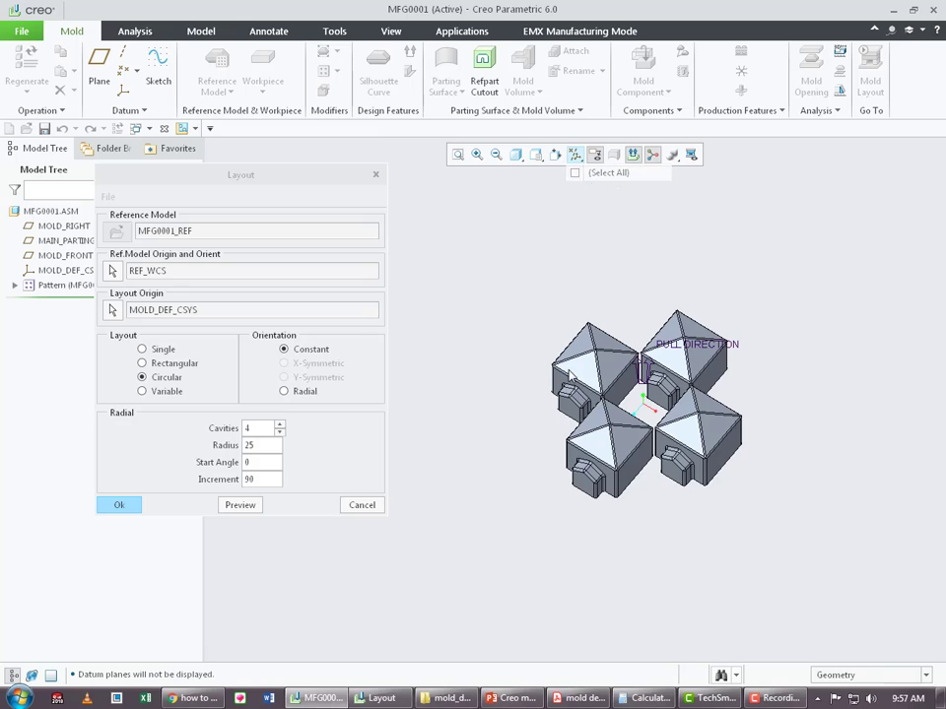
middle_click_drag(570, 372, 612, 455)
scroll(612, 455, "up", 2)
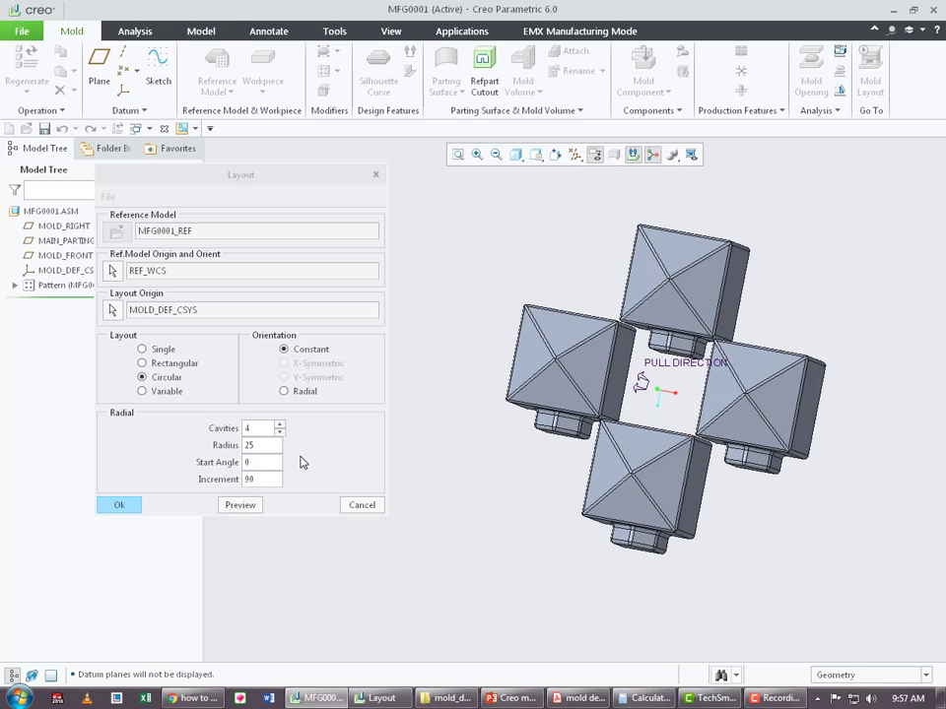
Set the circular layout's radius to 60 and preview the more widely spaced cavities.
double_click(264, 430)
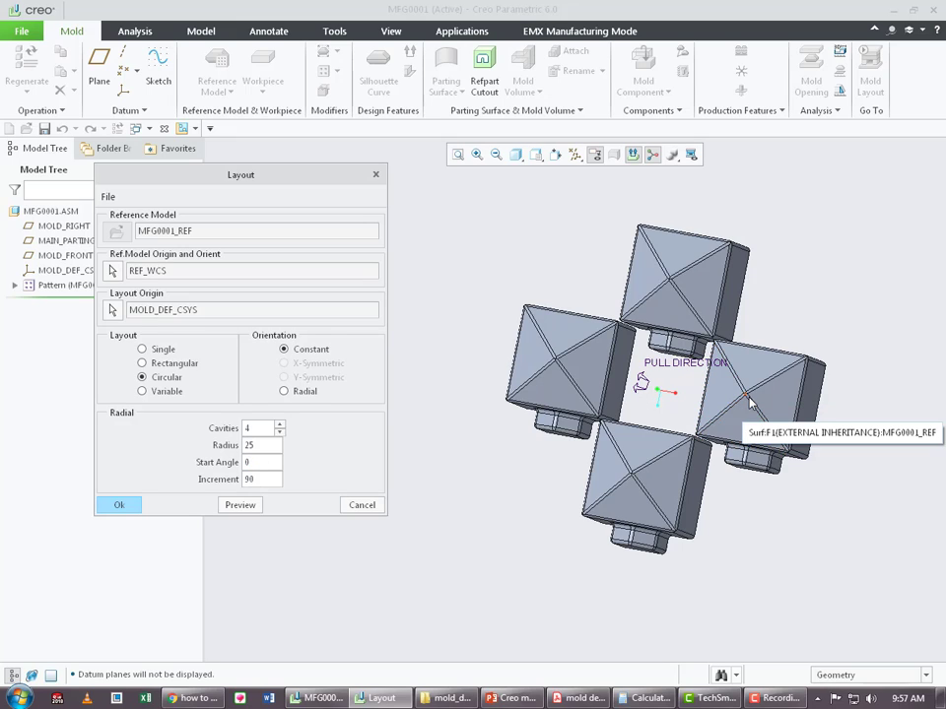
left_click(252, 478)
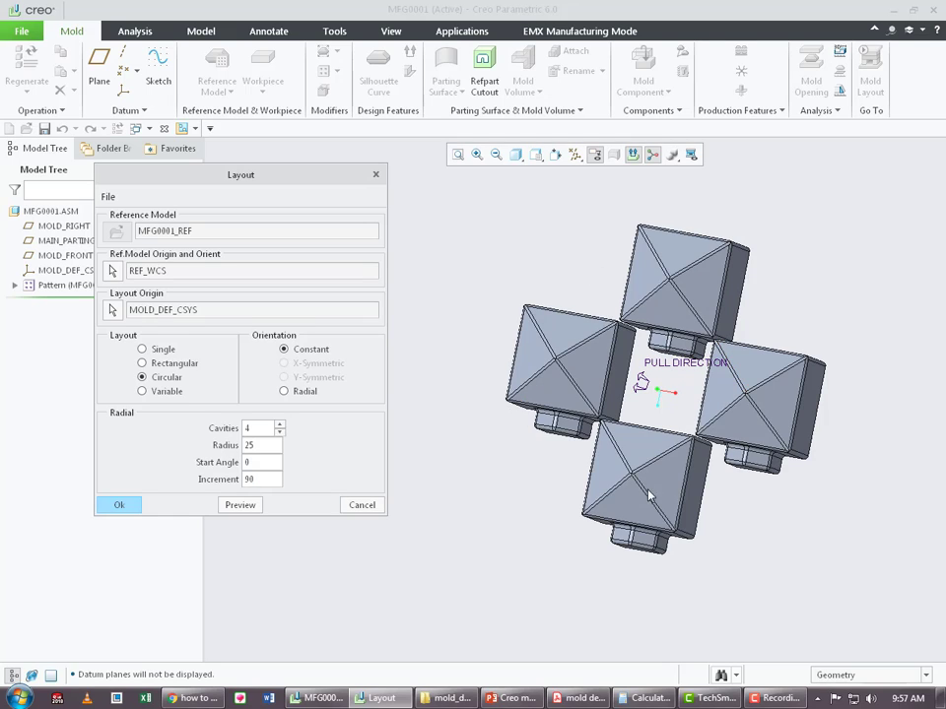
left_click(257, 445)
middle_click_drag(576, 483, 624, 477)
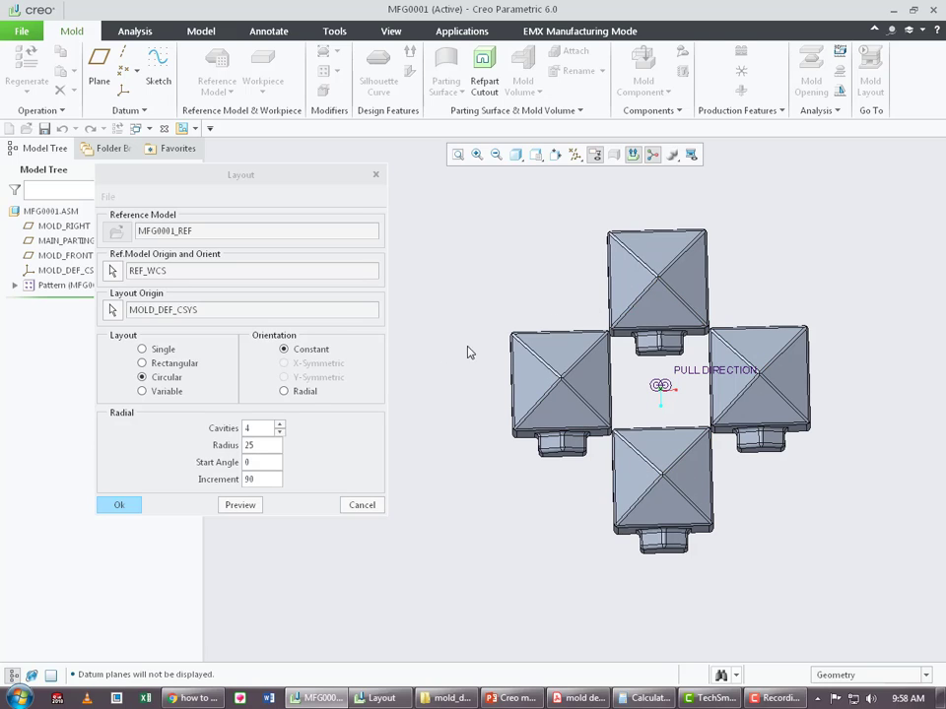
double_click(261, 445)
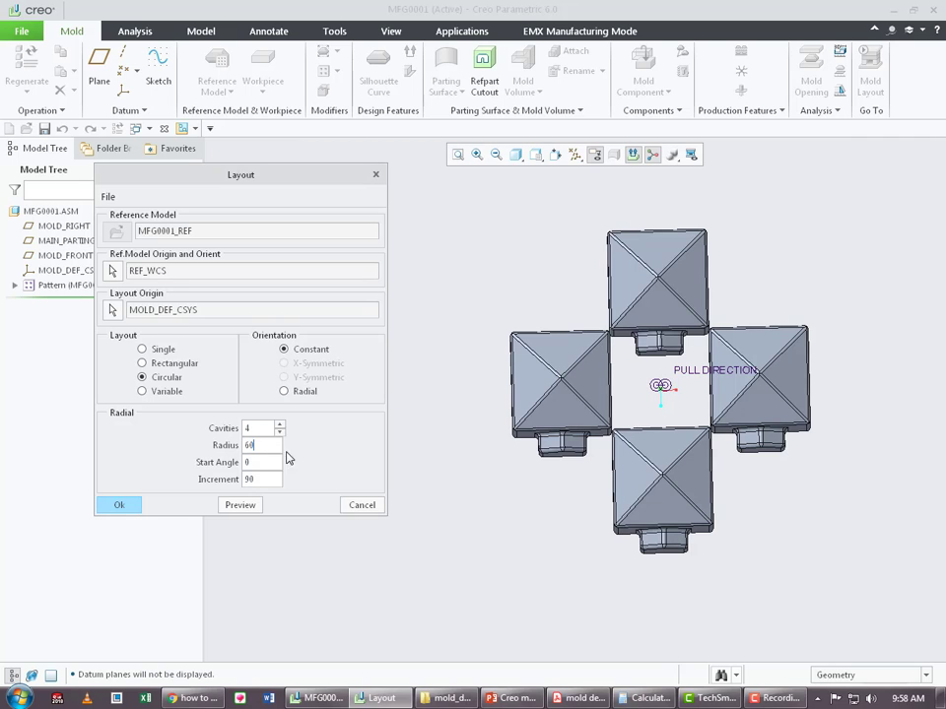
left_click(248, 506)
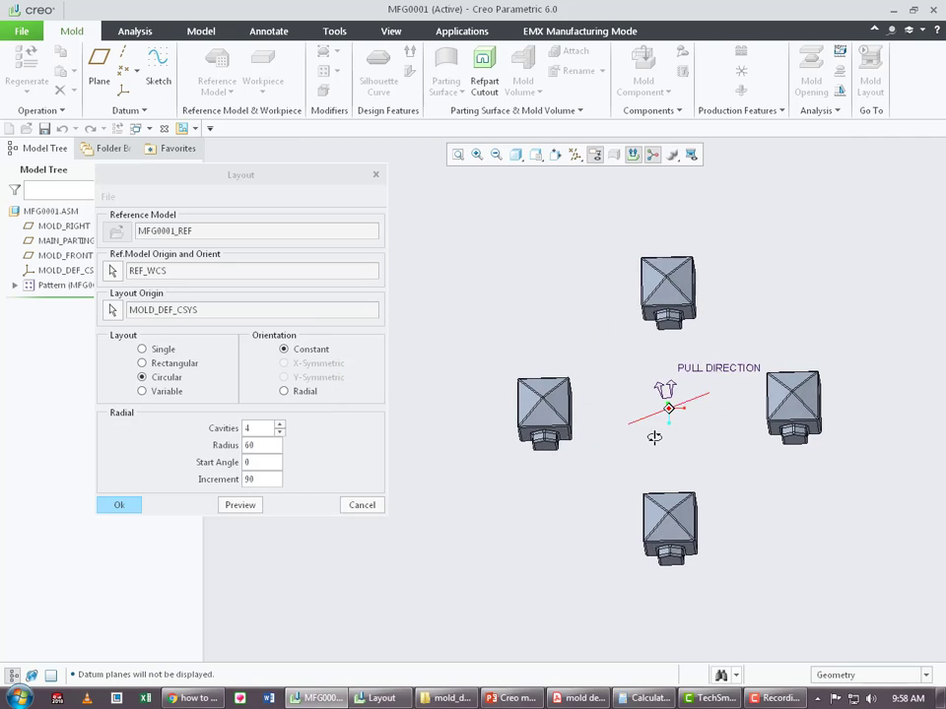
middle_click_drag(654, 438, 701, 283)
scroll(701, 287, "down", 3)
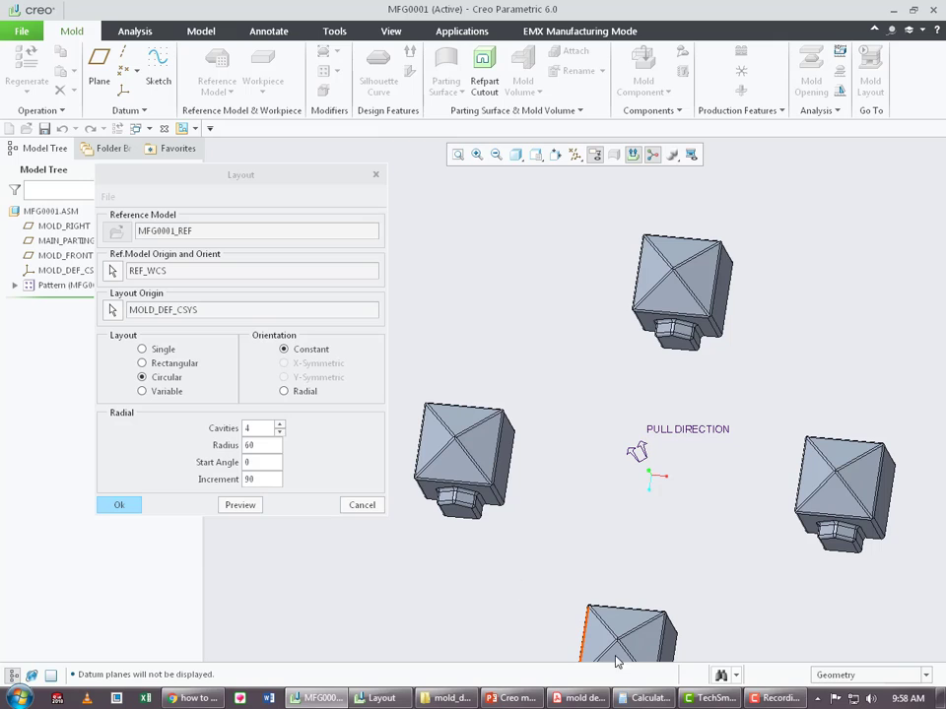
scroll(565, 468, "up", 2)
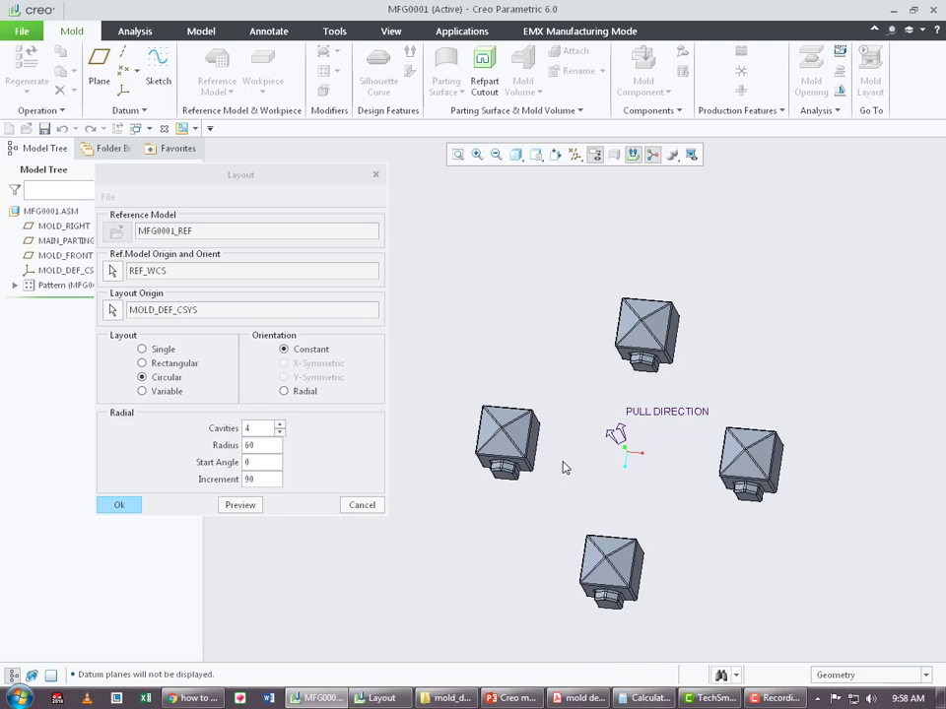
Raise the circular layout to 6 cavities and preview the arrangement.
middle_click_drag(565, 468, 576, 449)
double_click(257, 426)
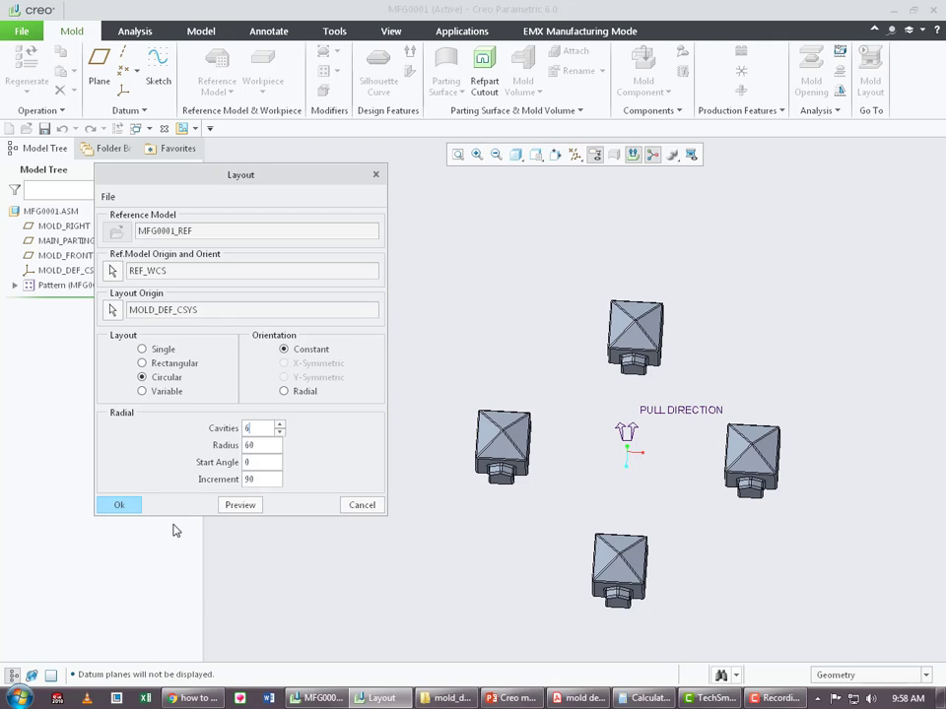
left_click(252, 506)
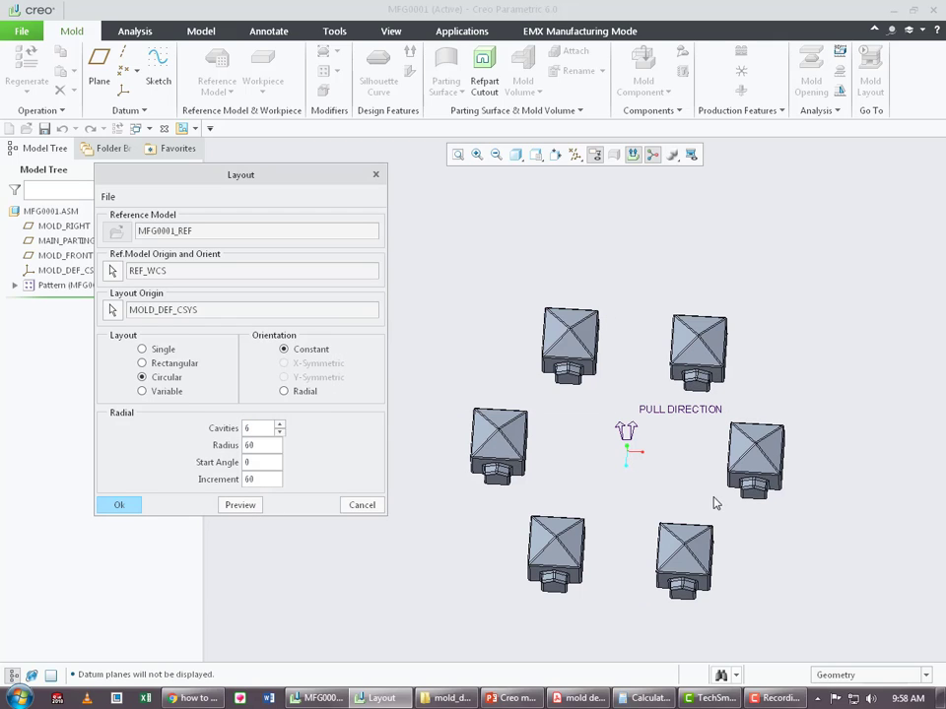
middle_click_drag(715, 503, 732, 476)
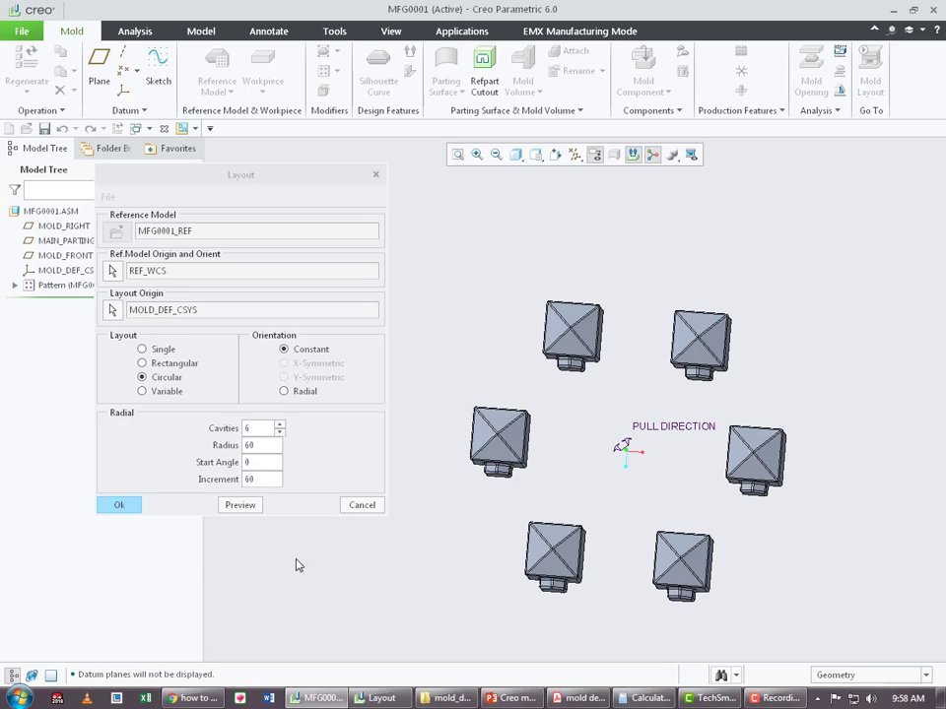
Turn on the coordinate system display to check the axes of the circular layout's cavities.
left_click(258, 479)
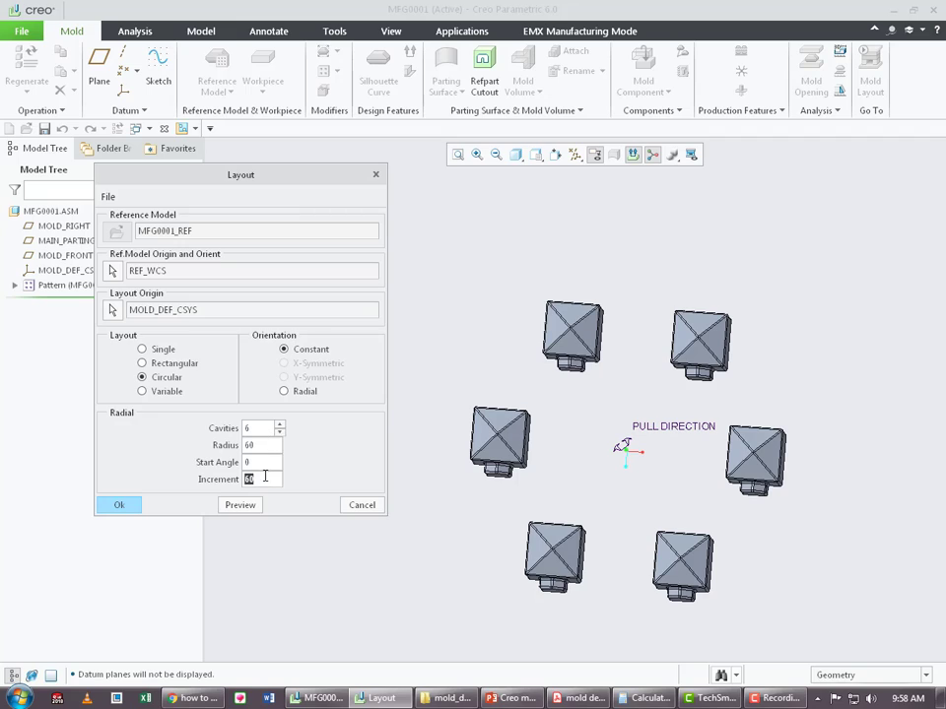
left_click(260, 426)
left_click(577, 155)
left_click(582, 223)
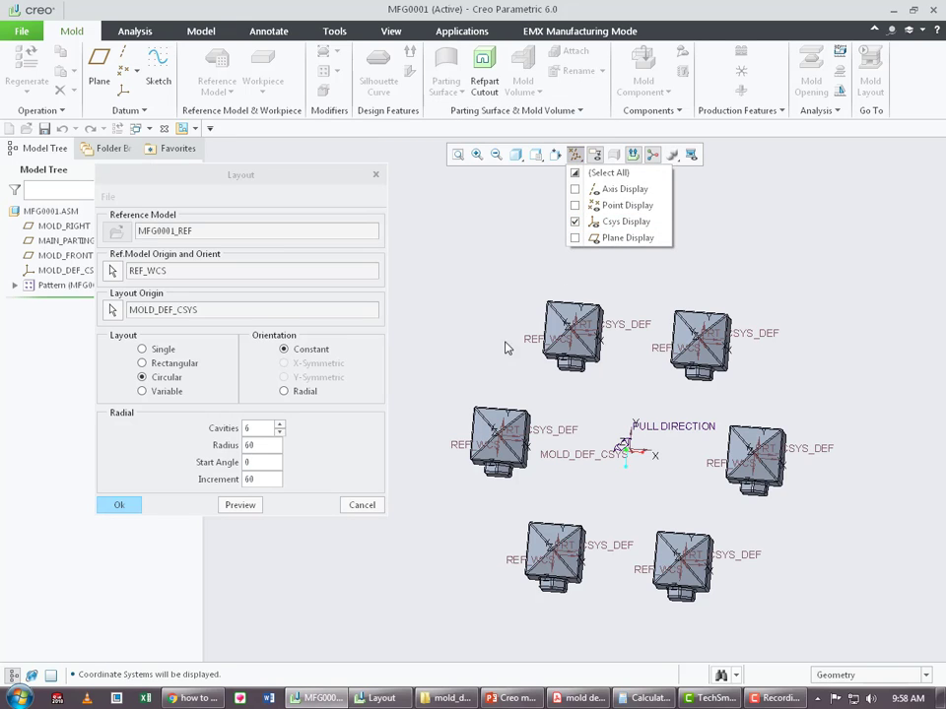
Accept the six-cavity circular layout and reopen the reference model pattern's layout definition for editing.
middle_click(592, 434)
middle_click_drag(591, 434, 645, 464)
scroll(645, 464, "down", 3)
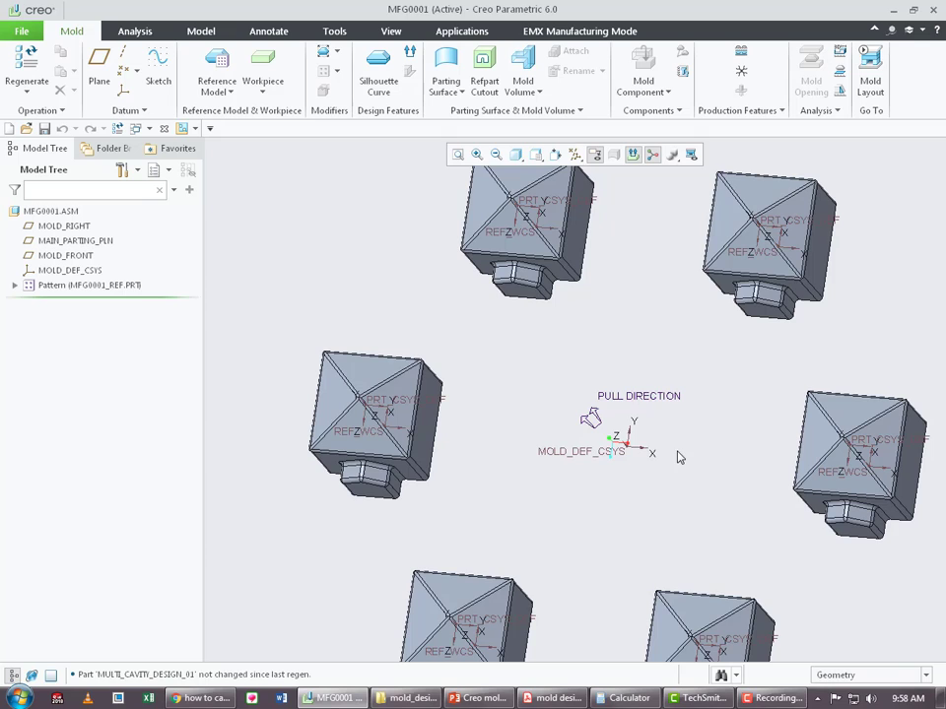
scroll(684, 450, "up", 2)
right_click(81, 288)
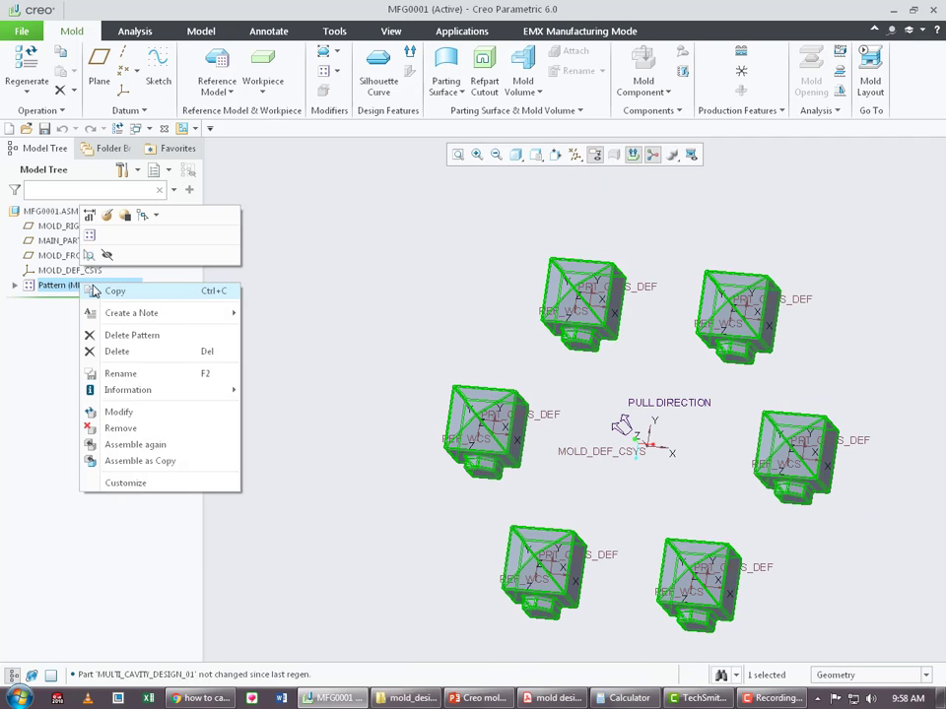
left_click(85, 213)
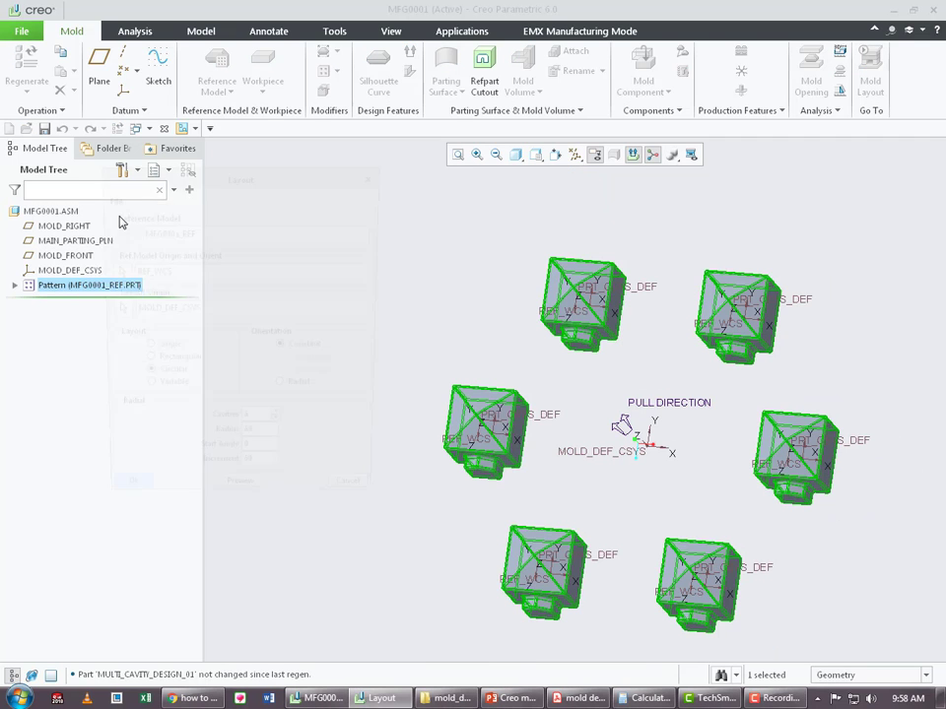
left_click(509, 512)
scroll(625, 493, "up", 2)
Reduce the circular layout to 4 cavities and preview the arrangement around the mold coordinate system.
double_click(258, 427)
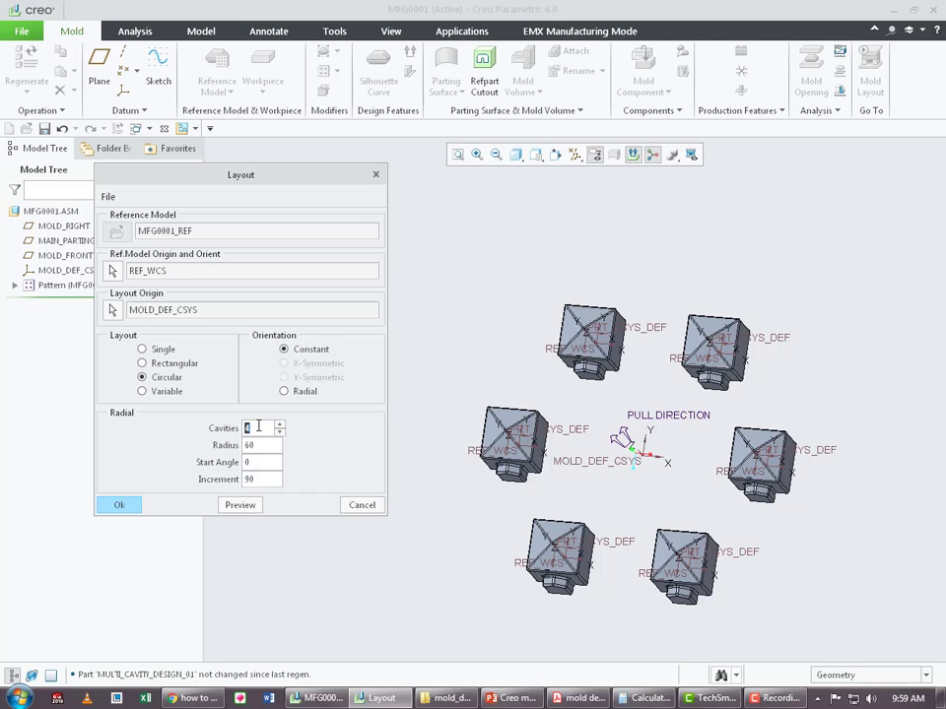
type("4")
left_click(241, 504)
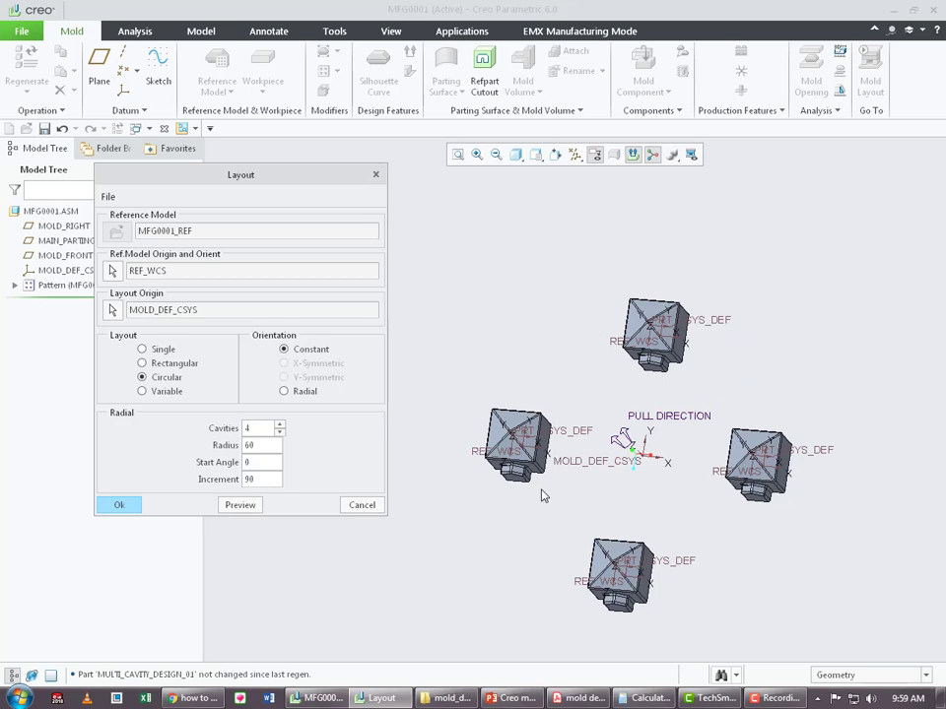
scroll(547, 493, "down", 1)
scroll(522, 463, "up", 1)
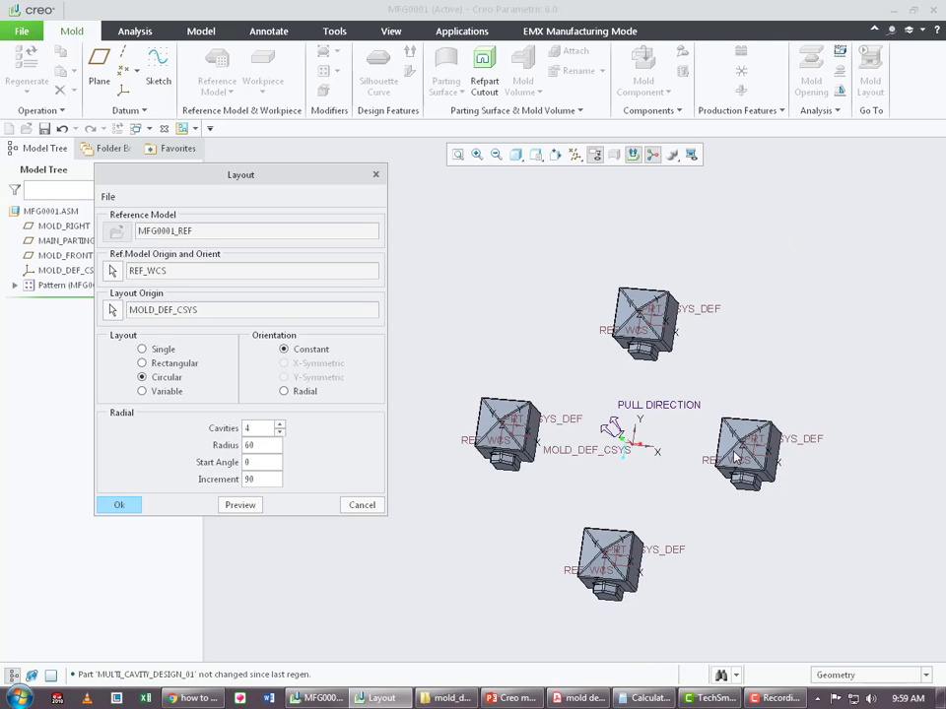
scroll(676, 456, "down", 1)
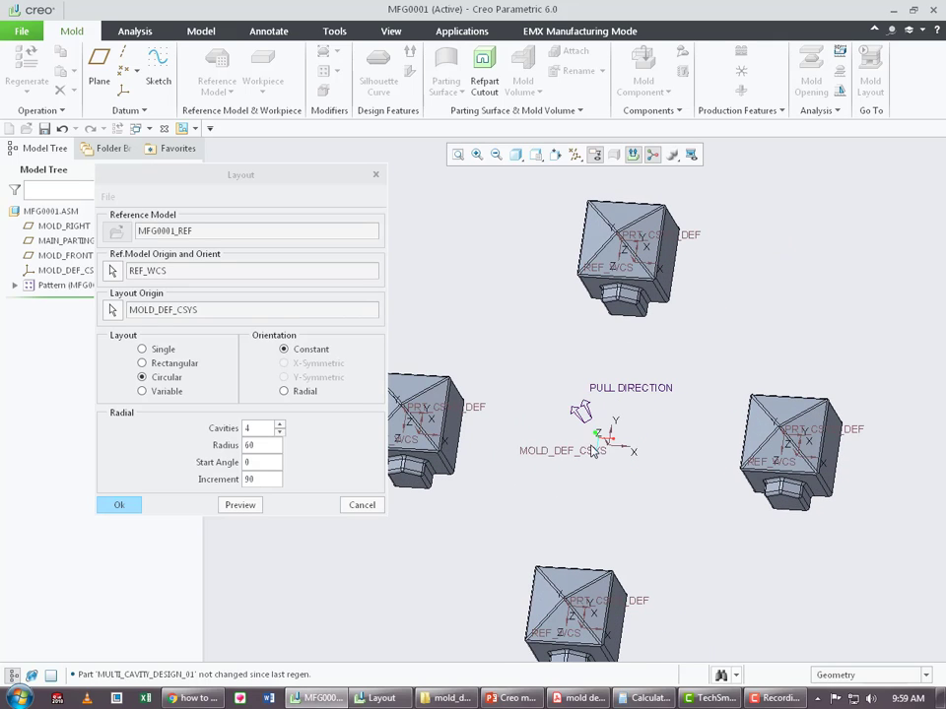
Set the circular layout's start angle to 45 and preview the rotated cavities.
double_click(264, 463)
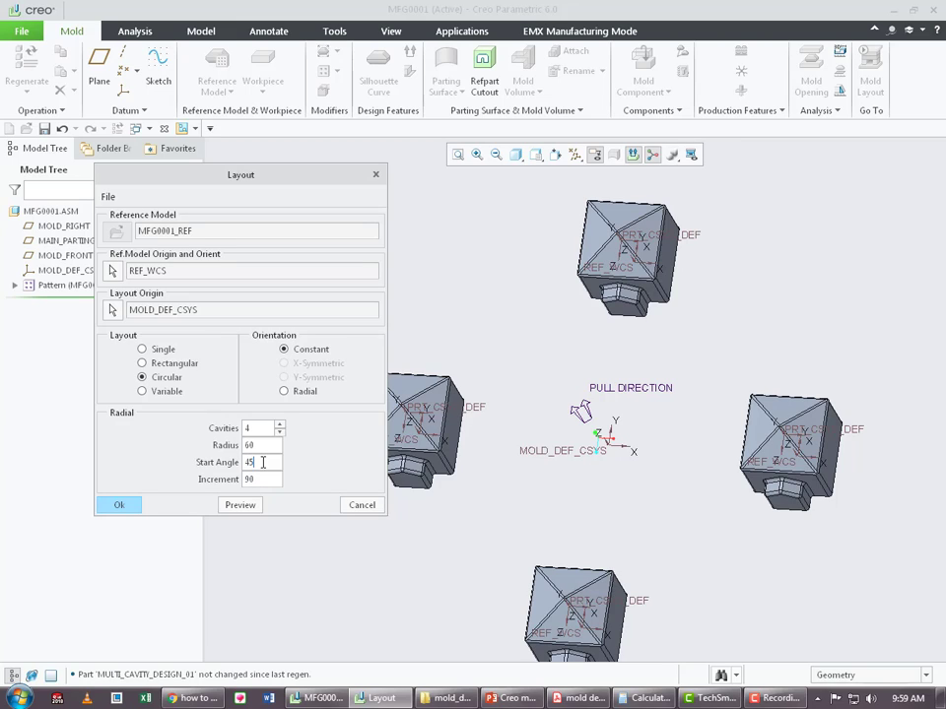
left_click(238, 505)
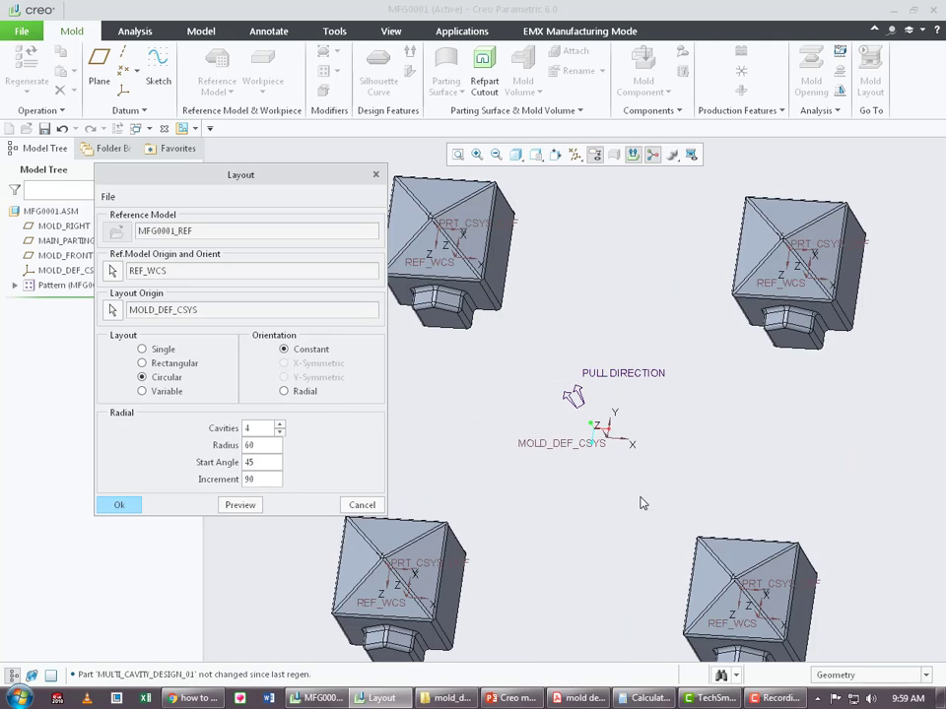
scroll(653, 502, "up", 2)
mouse_move(653, 501)
middle_mouse_down()
mouse_move(652, 510)
mouse_move(631, 473)
mouse_move(672, 461)
mouse_move(630, 471)
middle_mouse_up()
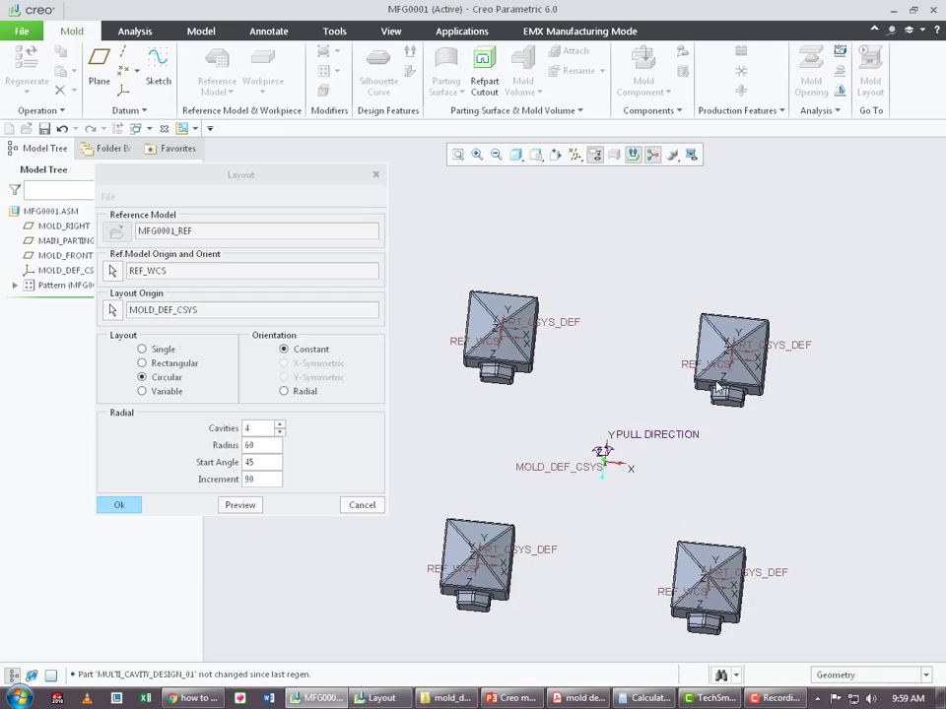
Change the circular layout's start angle to 30 and preview the cavity positions relative to the layout origin.
double_click(262, 462)
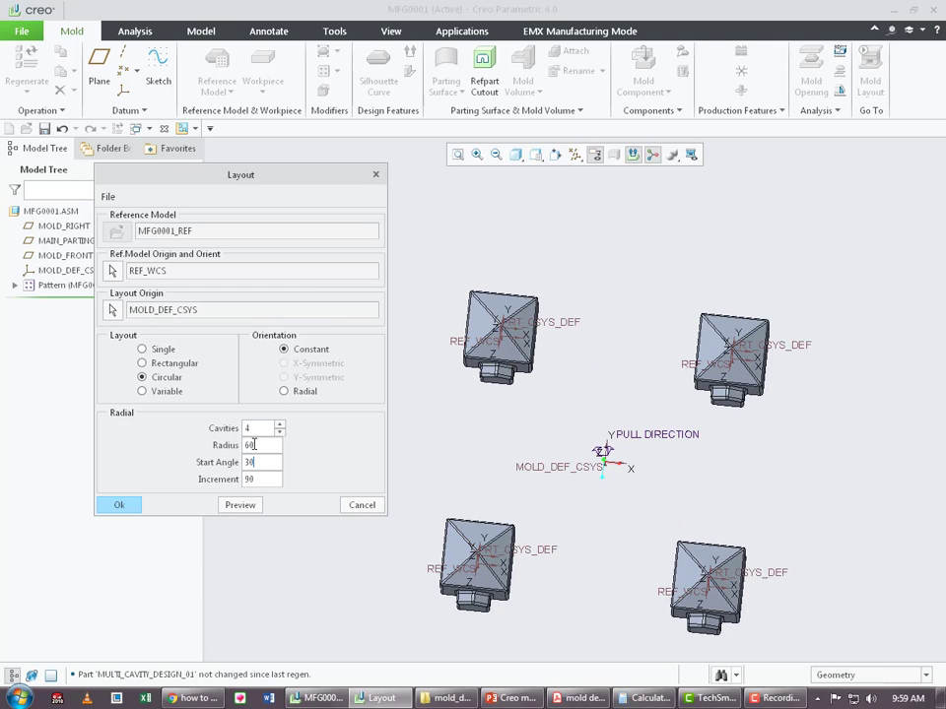
type("30")
left_click(239, 505)
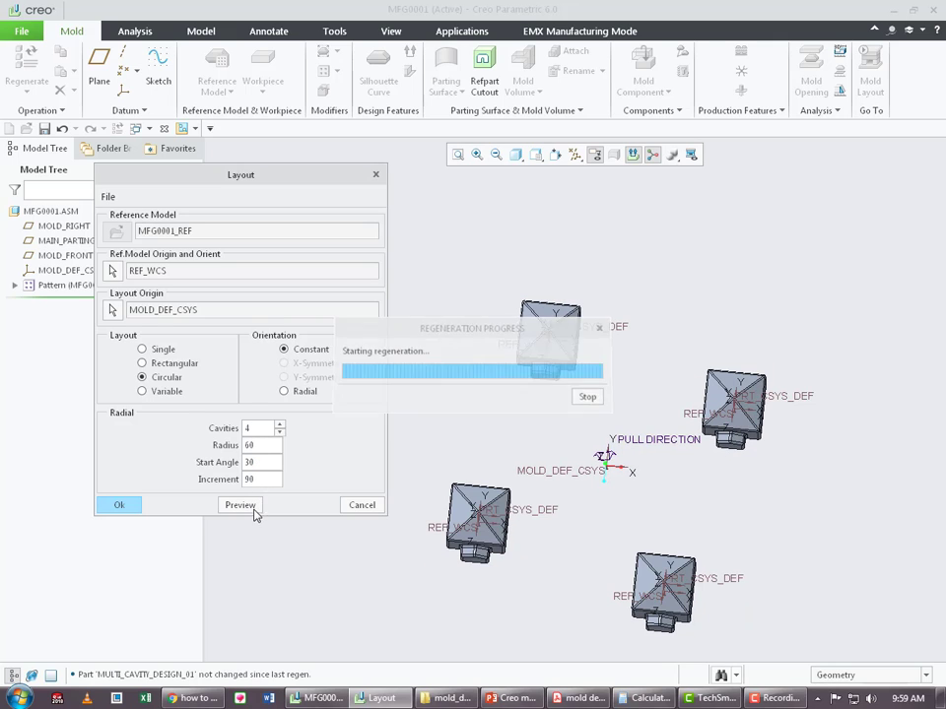
mouse_move(659, 492)
middle_mouse_down()
mouse_move(644, 484)
mouse_move(643, 492)
middle_mouse_up()
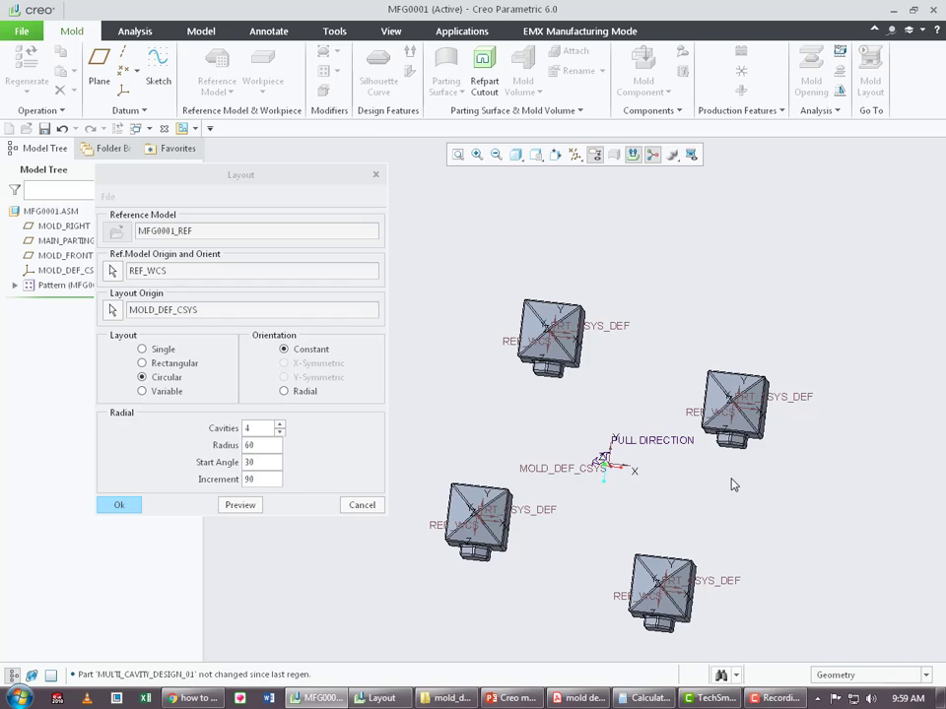
middle_click_drag(733, 486, 749, 395)
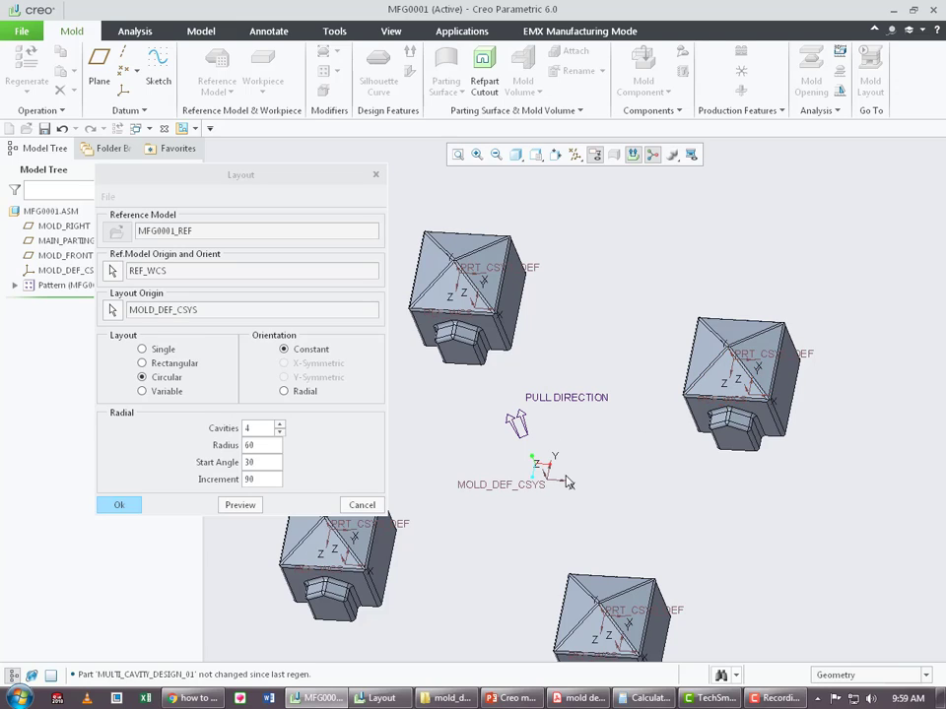
middle_click_drag(541, 492, 514, 495)
Reset the circular layout's start angle to 0 and preview the arrangement.
double_click(261, 460)
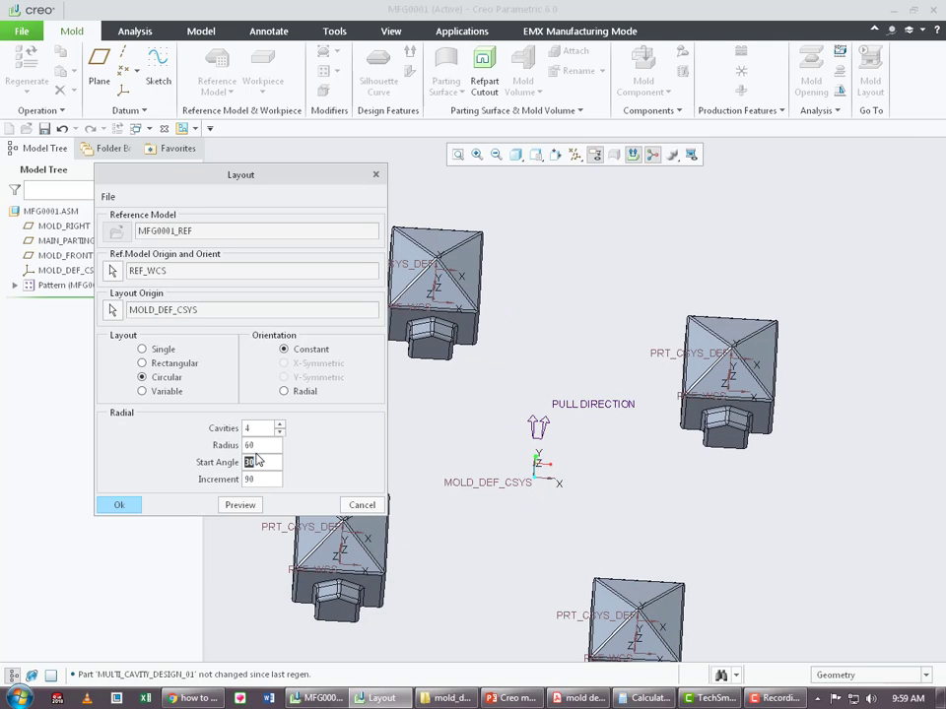
left_click(241, 504)
middle_click_drag(617, 438, 600, 458)
Set the angular increment between the four cavities to 60 and preview the partial circle.
left_click(263, 479)
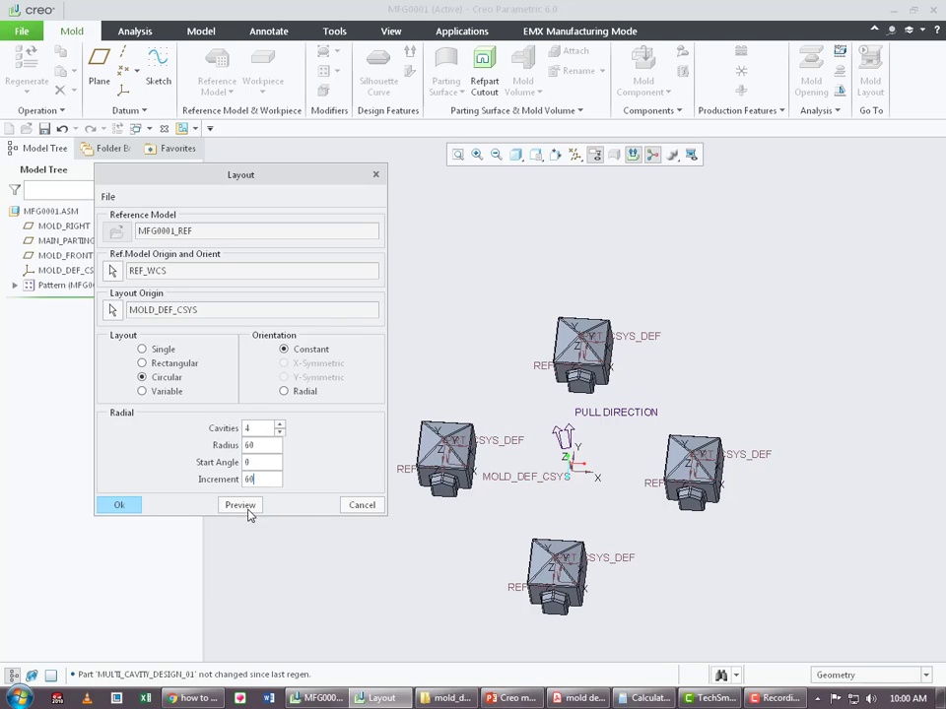
left_click(247, 509)
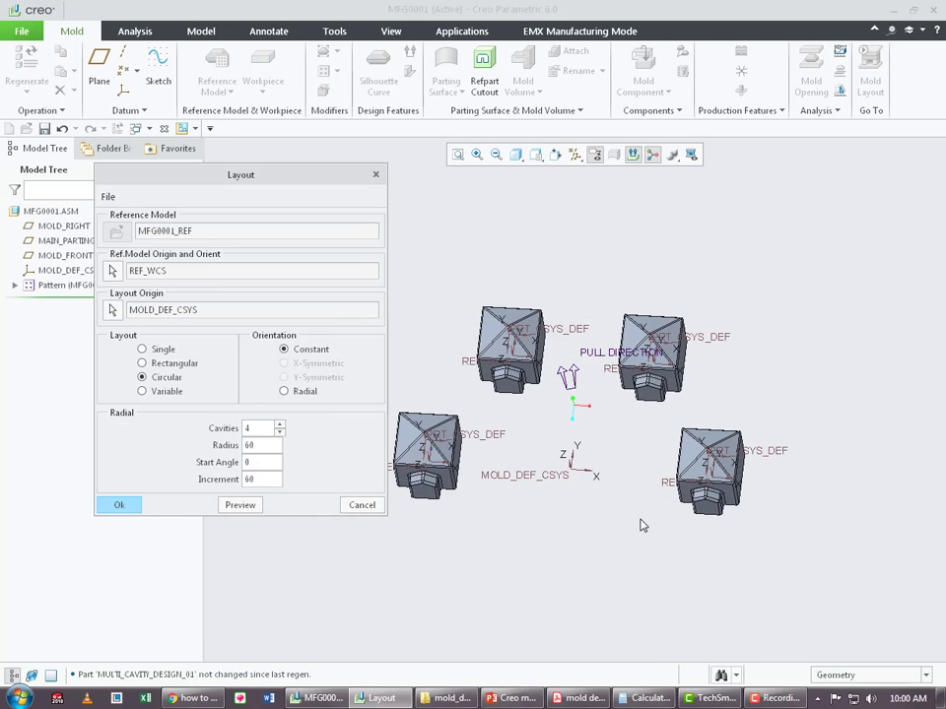
scroll(641, 522, "up", 3)
mouse_move(667, 516)
middle_mouse_down()
mouse_move(659, 534)
mouse_move(682, 517)
middle_mouse_up()
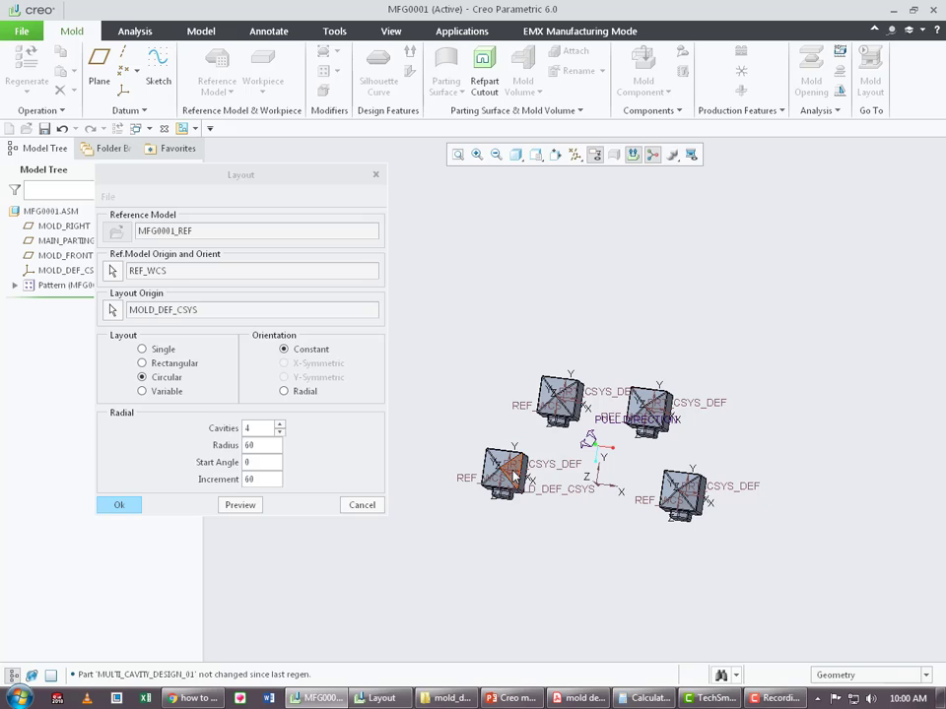
middle_click_drag(513, 477, 552, 448)
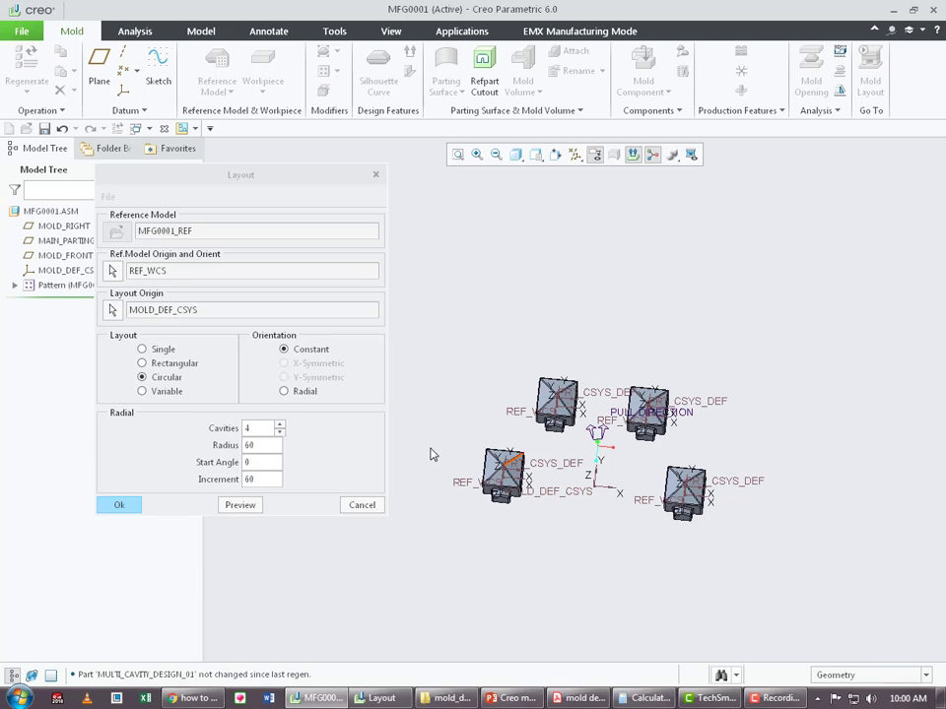
Reduce the four-cavity layout's increment to 50 and preview the closer cavity spacing.
left_click(262, 479)
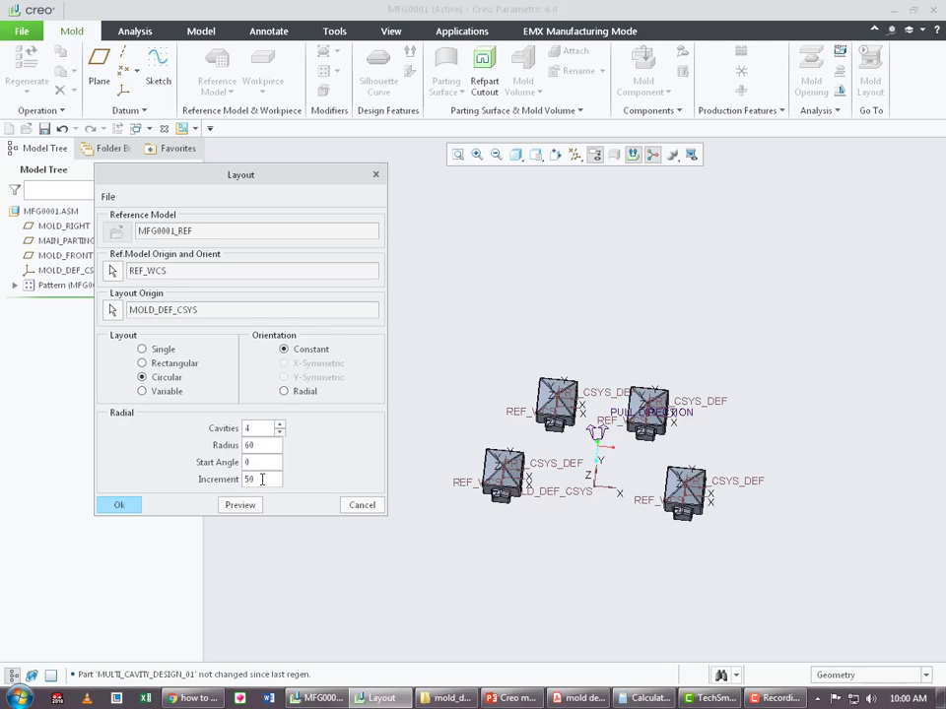
left_click(245, 505)
mouse_move(580, 570)
middle_mouse_down()
mouse_move(618, 589)
mouse_move(598, 567)
middle_mouse_up()
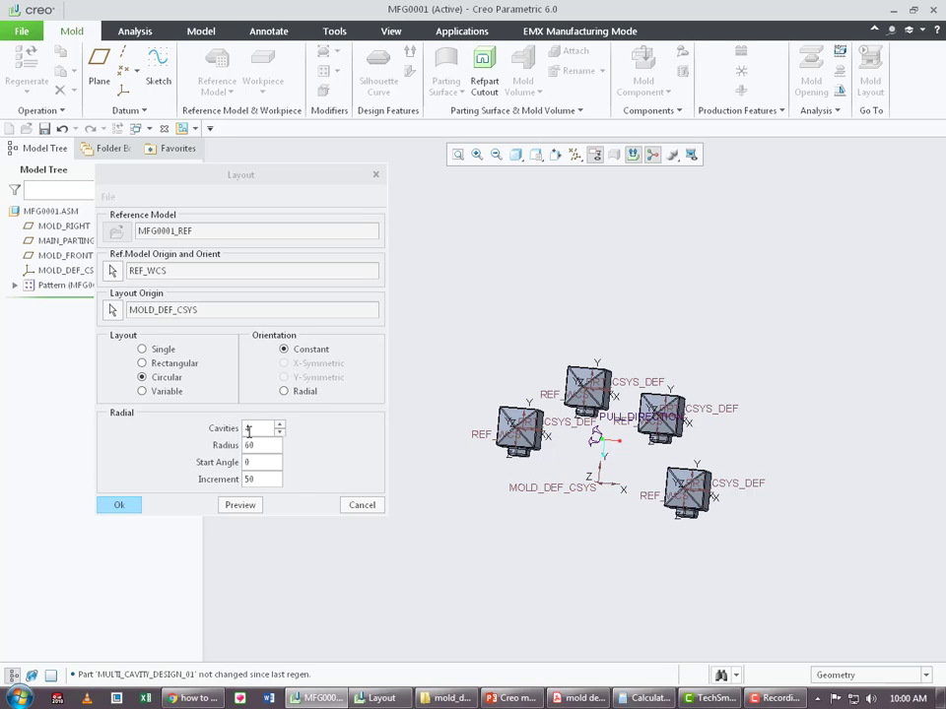
Raise the circular layout to 8 cavities and preview the full circle.
left_click(252, 430)
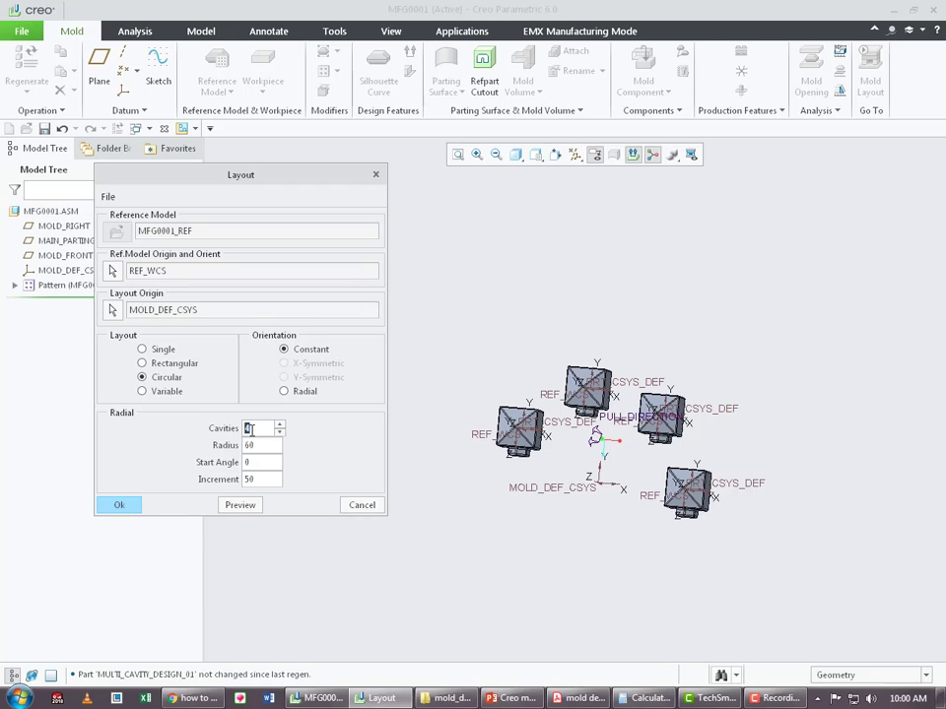
left_click(241, 505)
scroll(690, 500, "up", 3)
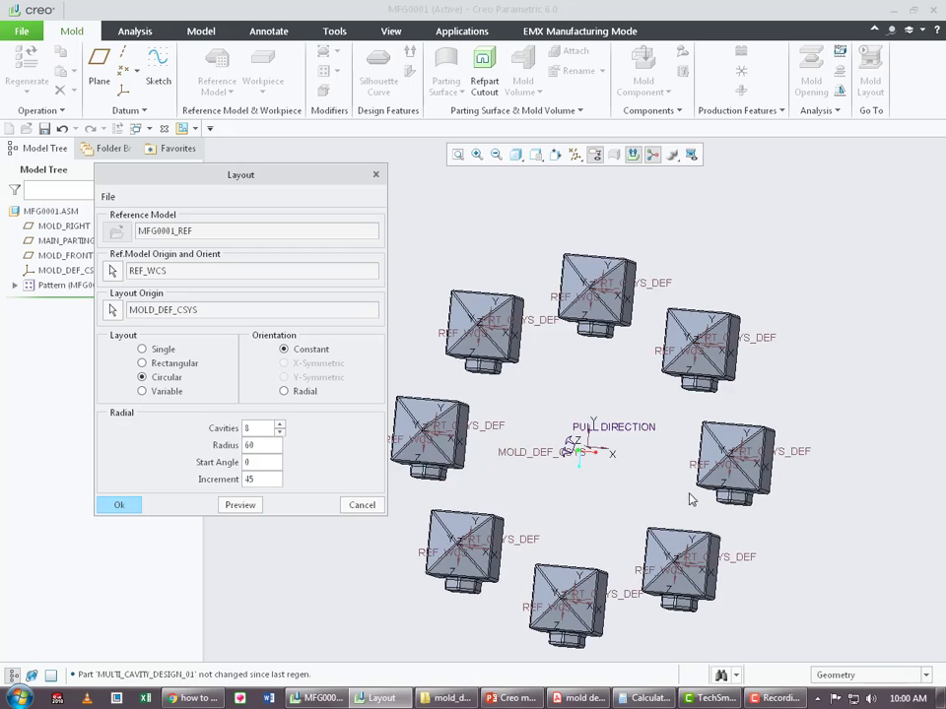
scroll(690, 500, "down", 3)
Set the eight-cavity layout's increment to 50 and preview how the cavities are spaced.
left_click(260, 428)
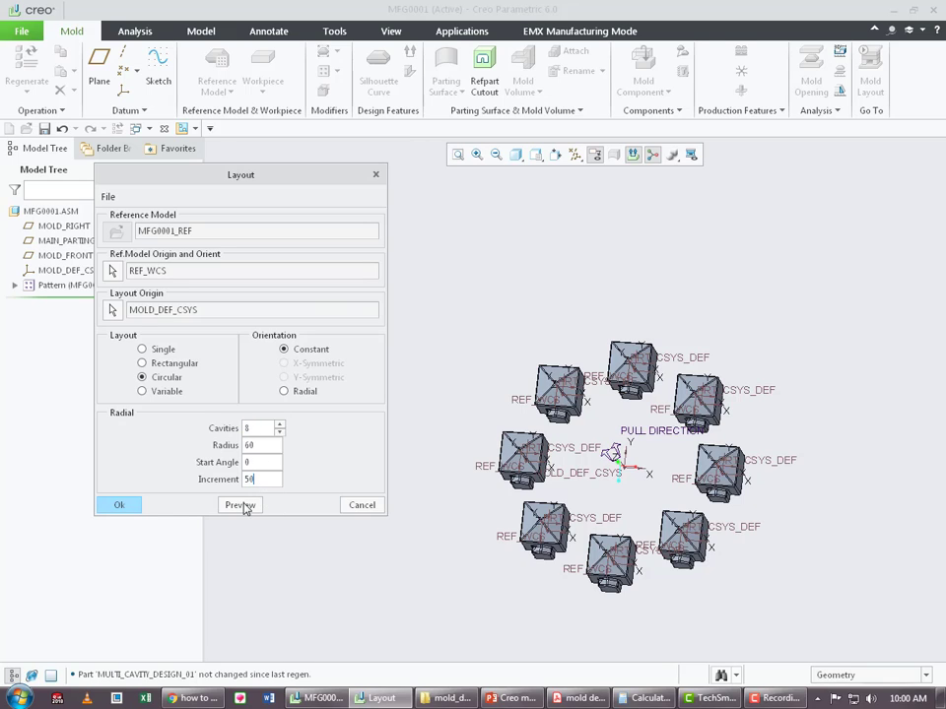
left_click(242, 507)
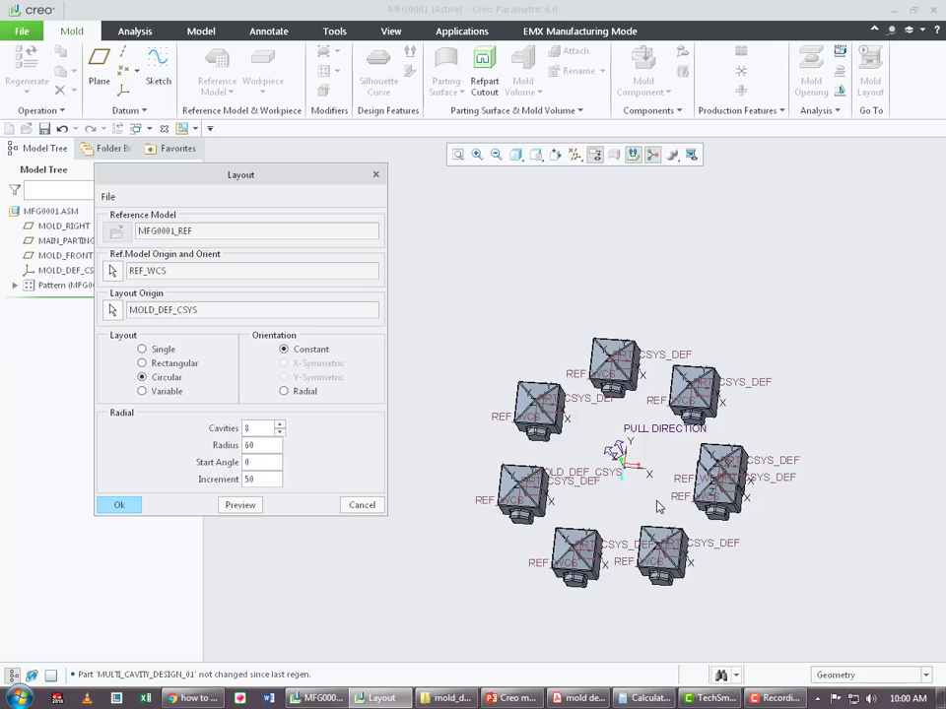
middle_click_drag(648, 512, 680, 516)
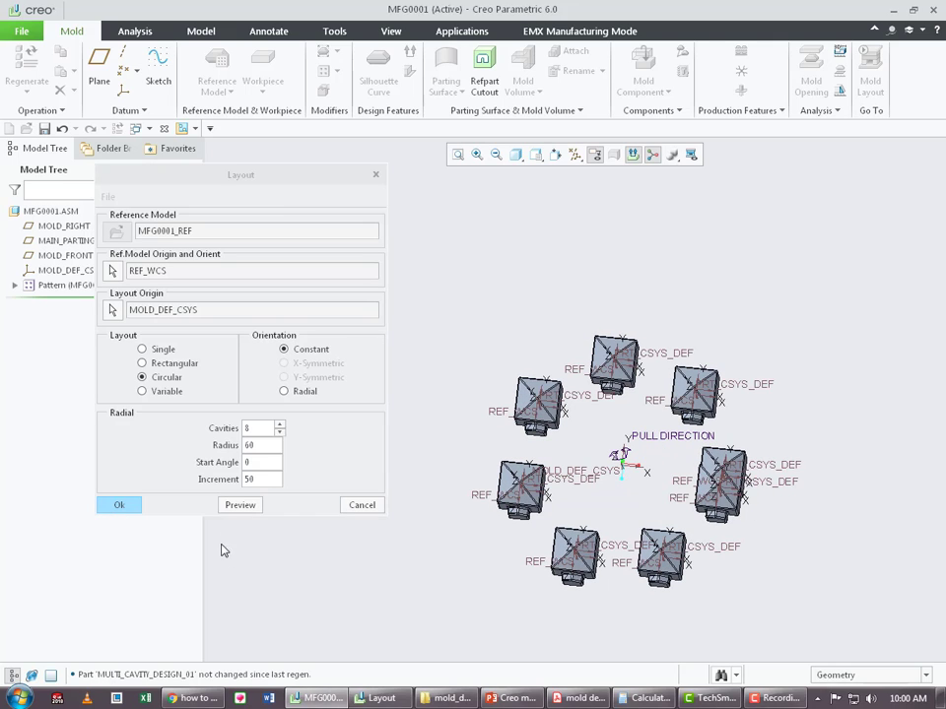
Preview the circular layout with 6 cavities, and return it to 4 cavities with an increment of 90.
double_click(256, 428)
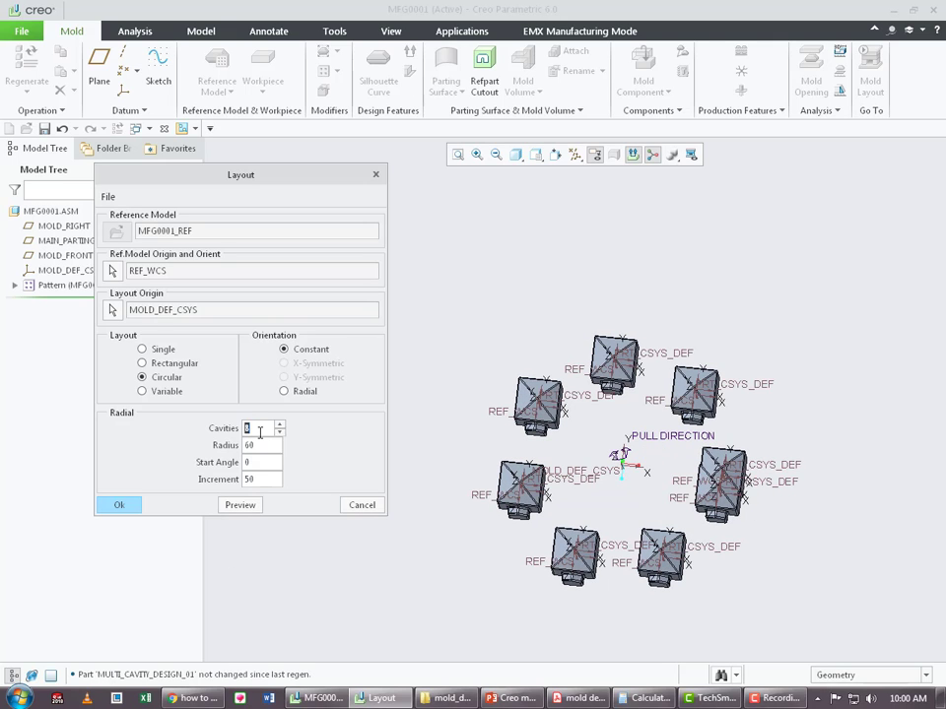
left_click(250, 508)
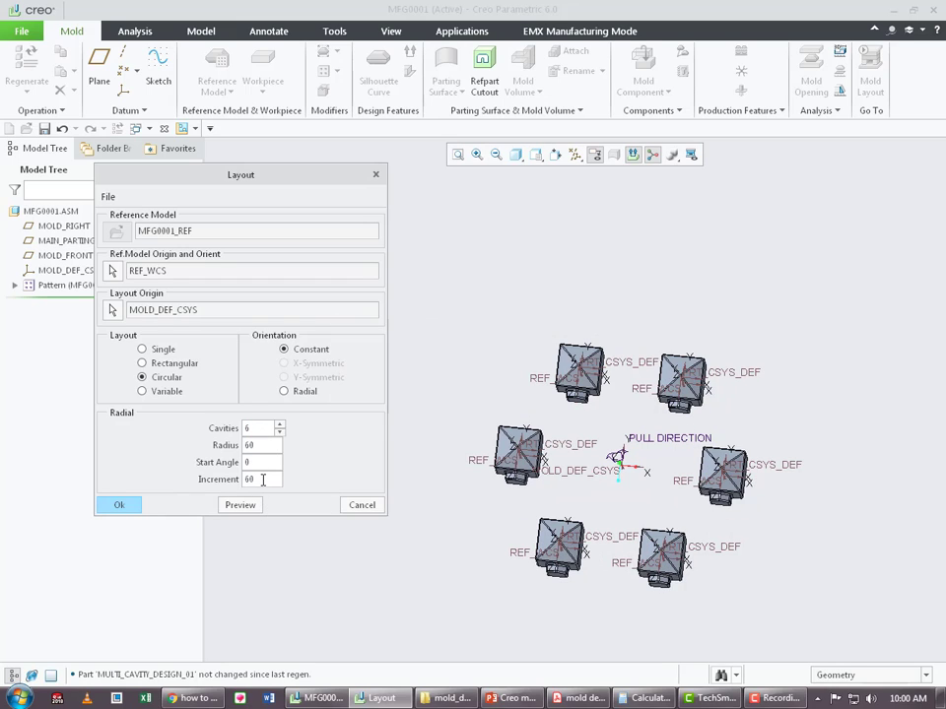
type("90")
double_click(260, 427)
type("4")
left_click(240, 505)
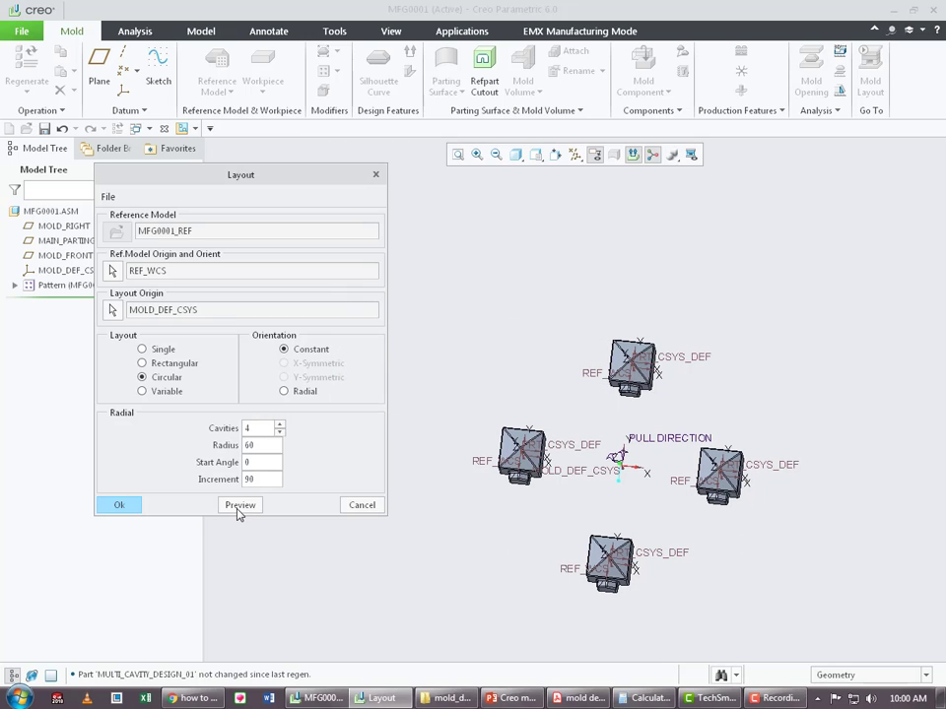
Switch the four-cavity circular layout's orientation from Constant to Radial and preview how the cavities are turned.
middle_click_drag(636, 464, 629, 433)
scroll(628, 434, "down", 4)
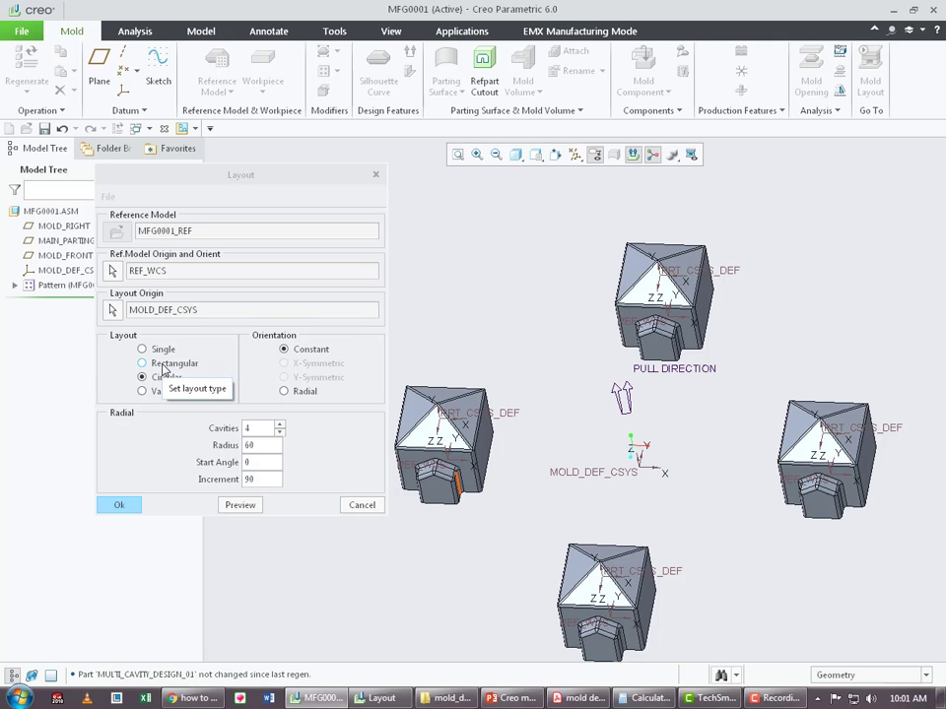
scroll(660, 380, "down", 2)
scroll(703, 402, "up", 3)
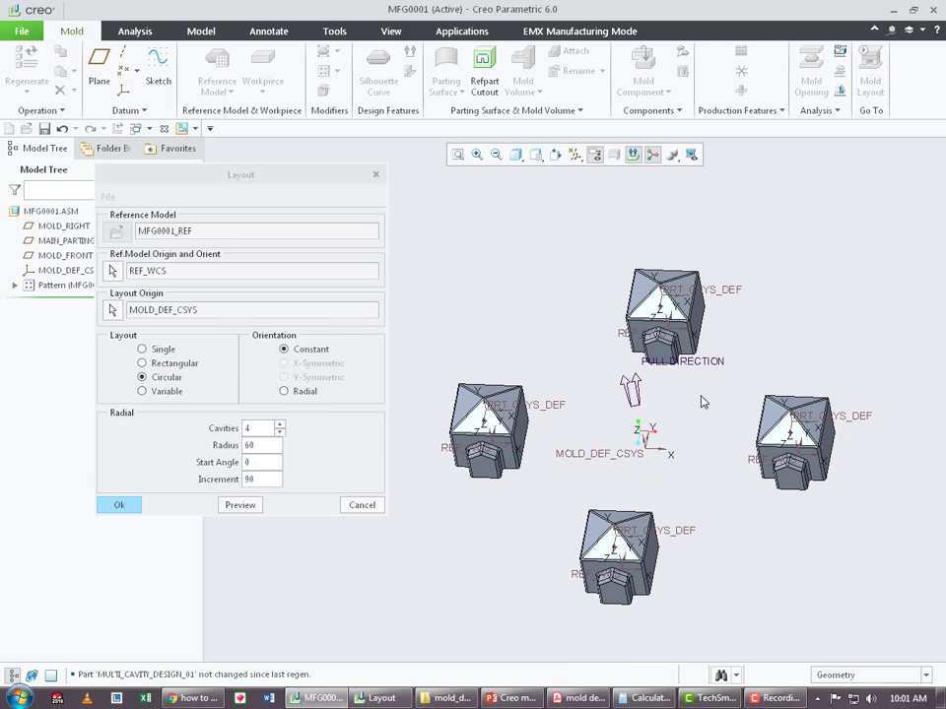
middle_click_drag(703, 402, 692, 357)
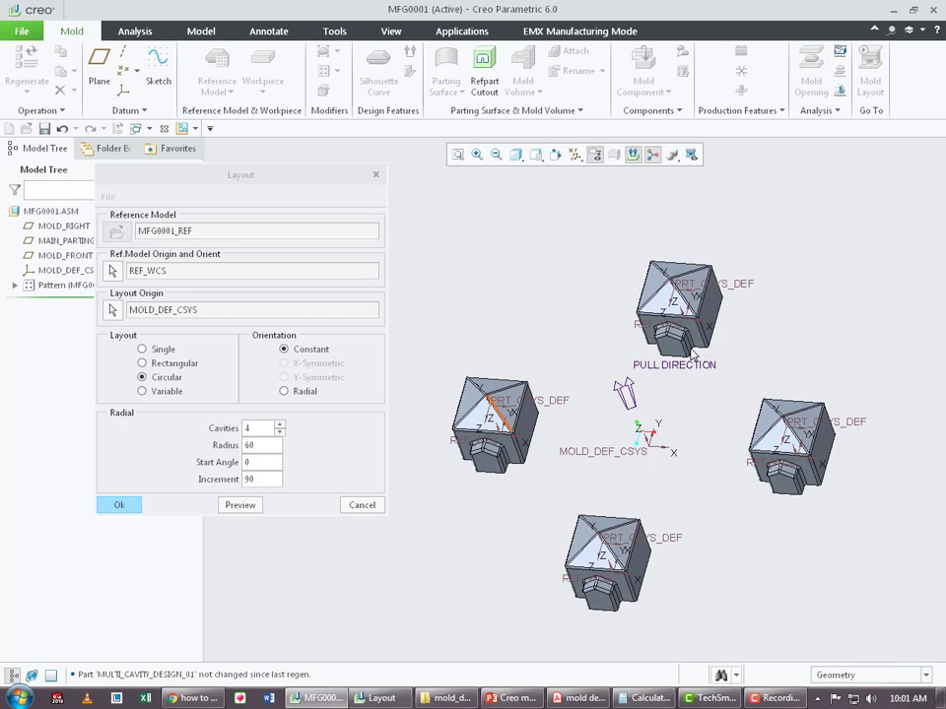
mouse_move(727, 435)
middle_mouse_down()
mouse_move(739, 431)
mouse_move(737, 449)
middle_mouse_up()
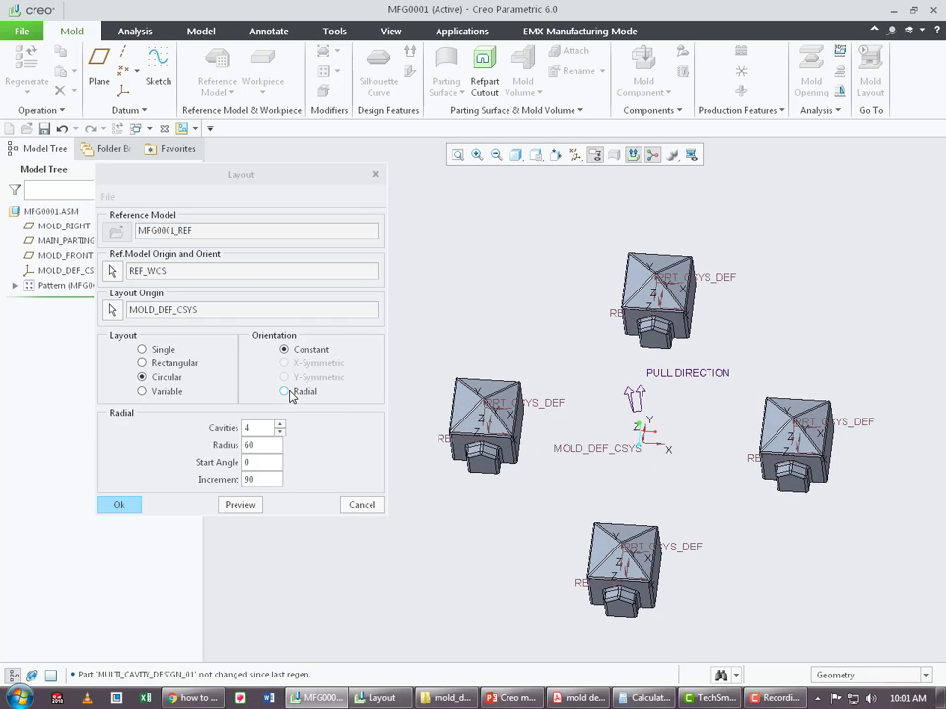
left_click(286, 392)
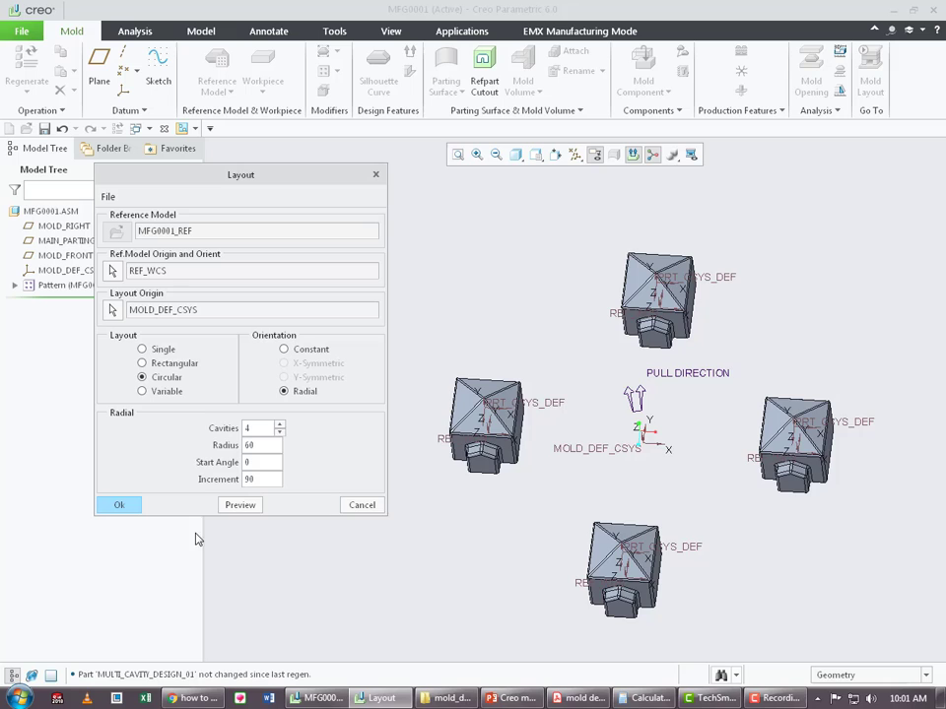
left_click(239, 504)
middle_click_drag(650, 557, 677, 567)
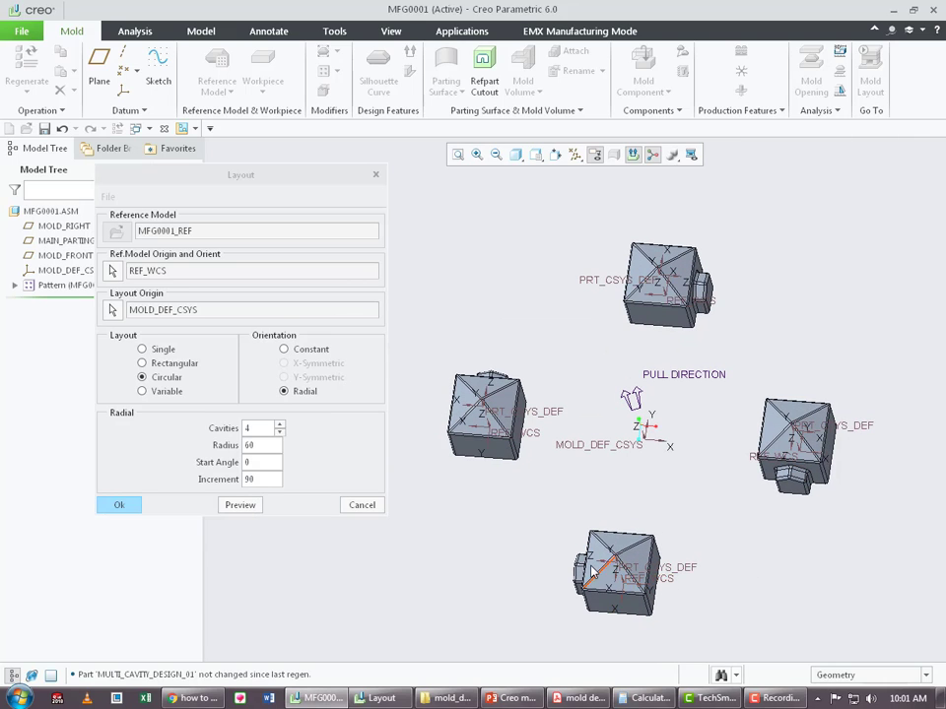
Preview the four-cavity circular layout with Constant orientation for comparison, and return it to Radial orientation.
middle_click_drag(753, 375, 631, 388)
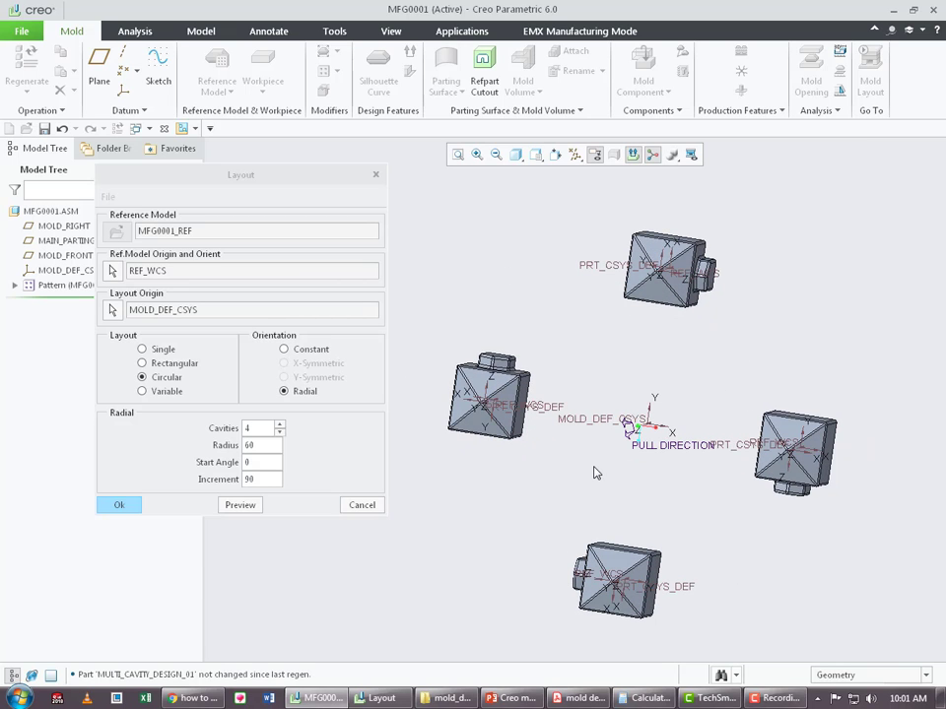
mouse_move(594, 473)
middle_mouse_down()
mouse_move(589, 438)
mouse_move(600, 425)
mouse_move(584, 461)
middle_mouse_up()
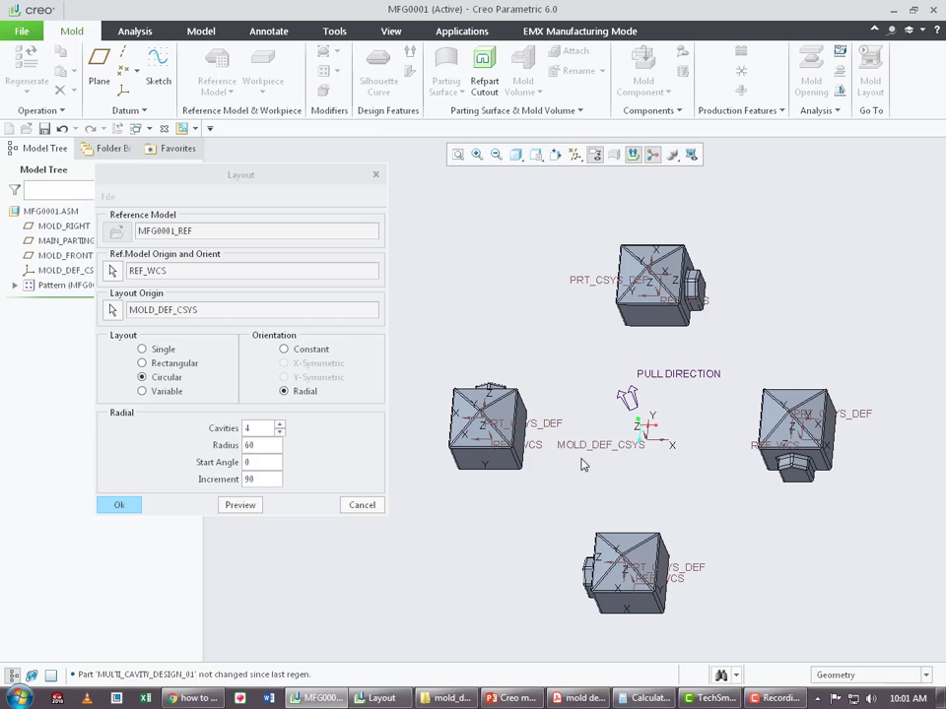
left_click(284, 349)
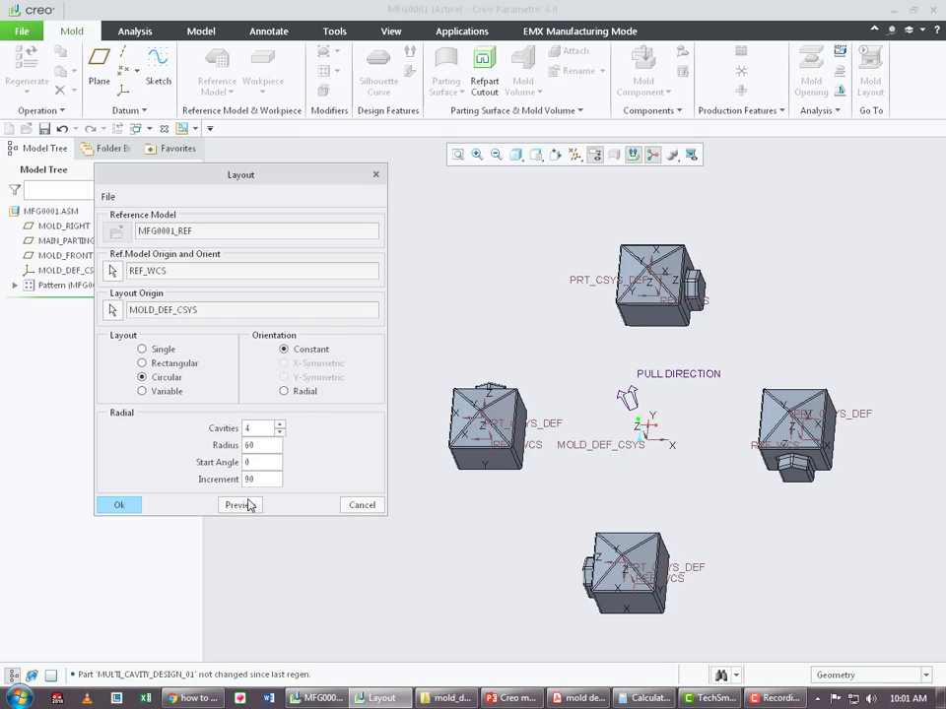
left_click(240, 505)
middle_click_drag(743, 490, 804, 490)
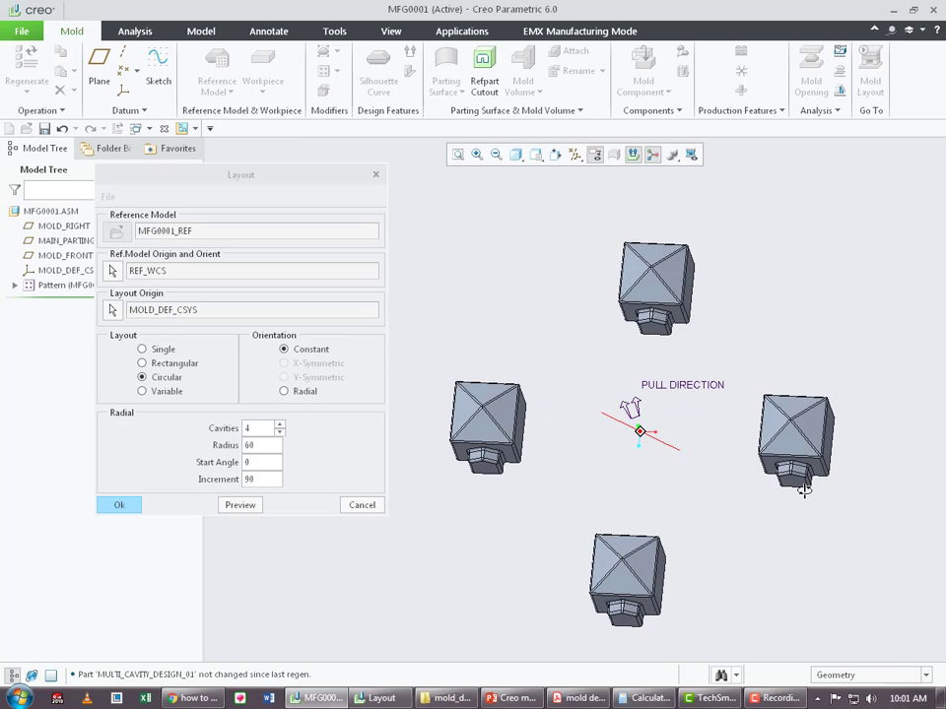
left_click(306, 392)
left_click(239, 504)
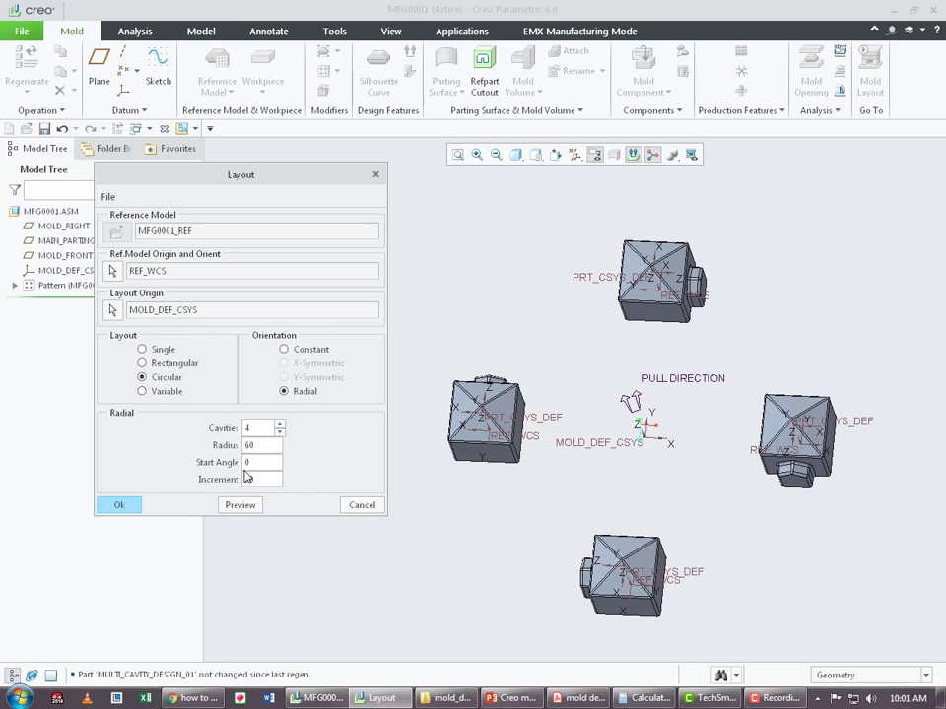
Set the circular layout to 6 cavities with an increment of 60 and preview the radially turned cavities.
left_click(265, 448)
left_click(269, 443)
left_click(240, 506)
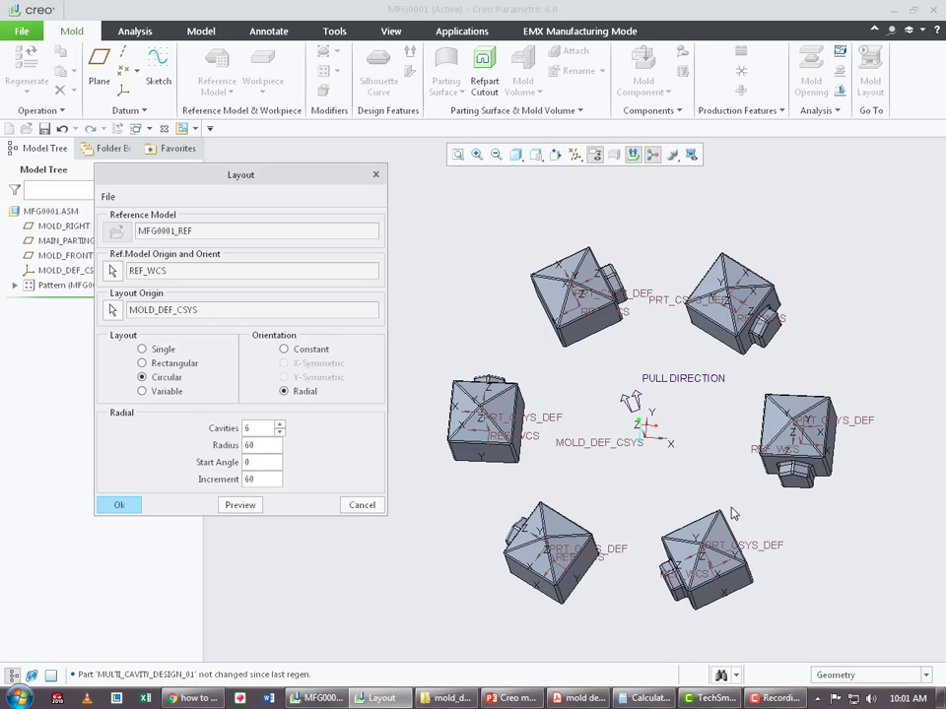
middle_click_drag(732, 513, 781, 449)
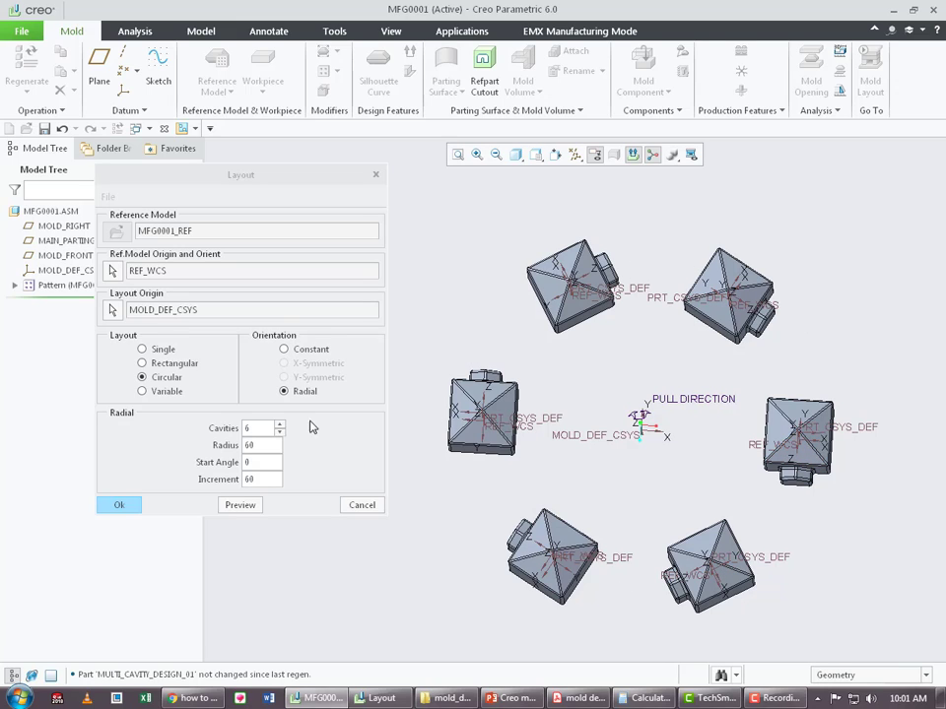
Preview the six-cavity circular layout with Constant orientation, and restore and preview the Radial orientation.
left_click(287, 348)
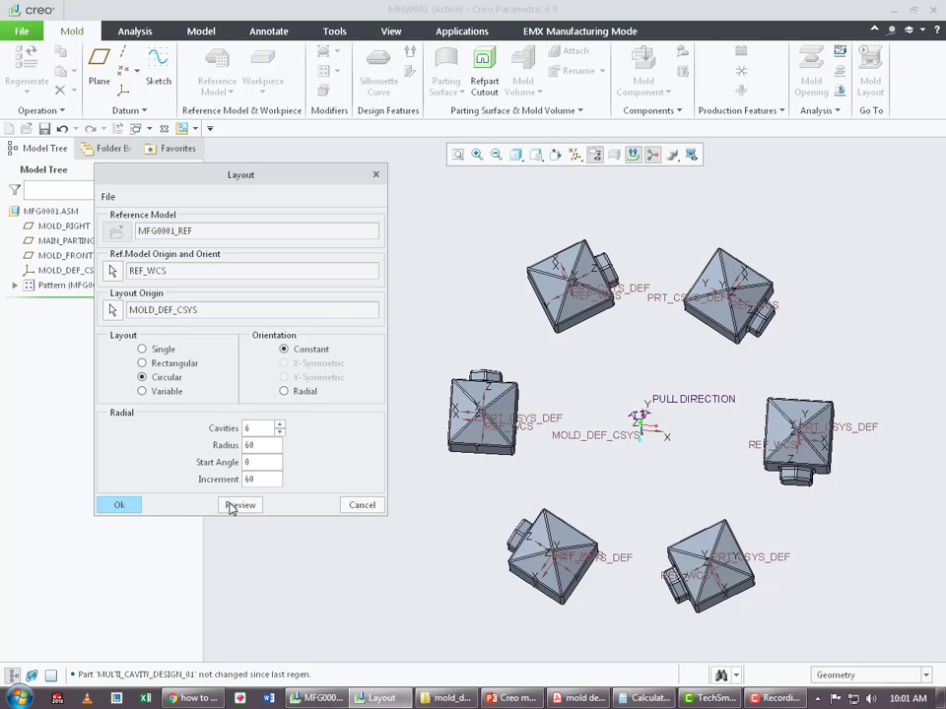
left_click(232, 507)
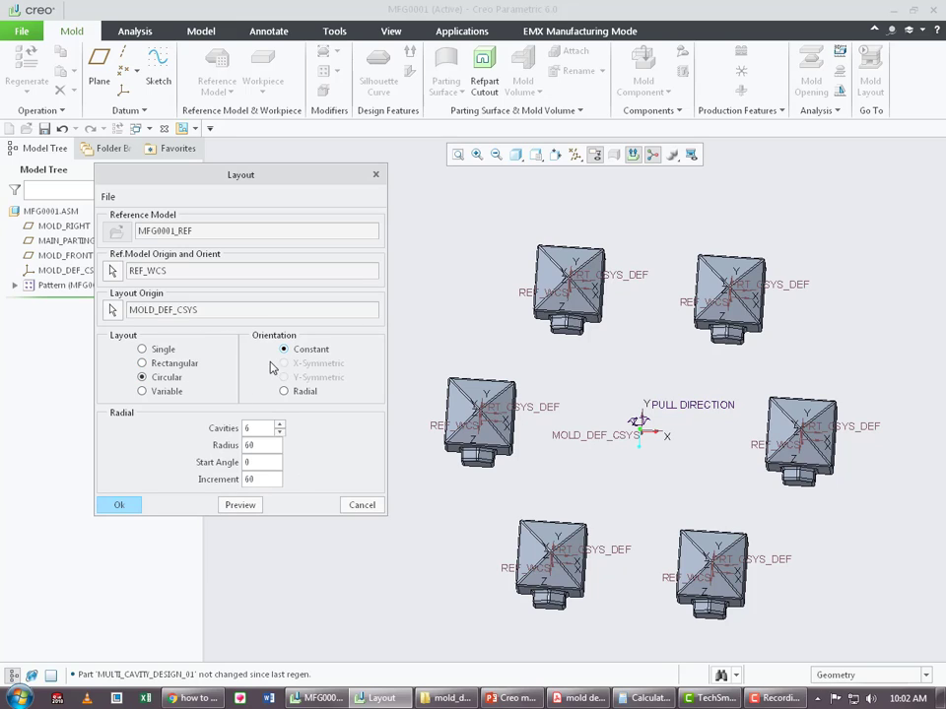
left_click(285, 391)
left_click(240, 505)
Inspect the cavities' radial arrangement from several angles and accept the six-cavity circular layout.
middle_click_drag(648, 403, 629, 426)
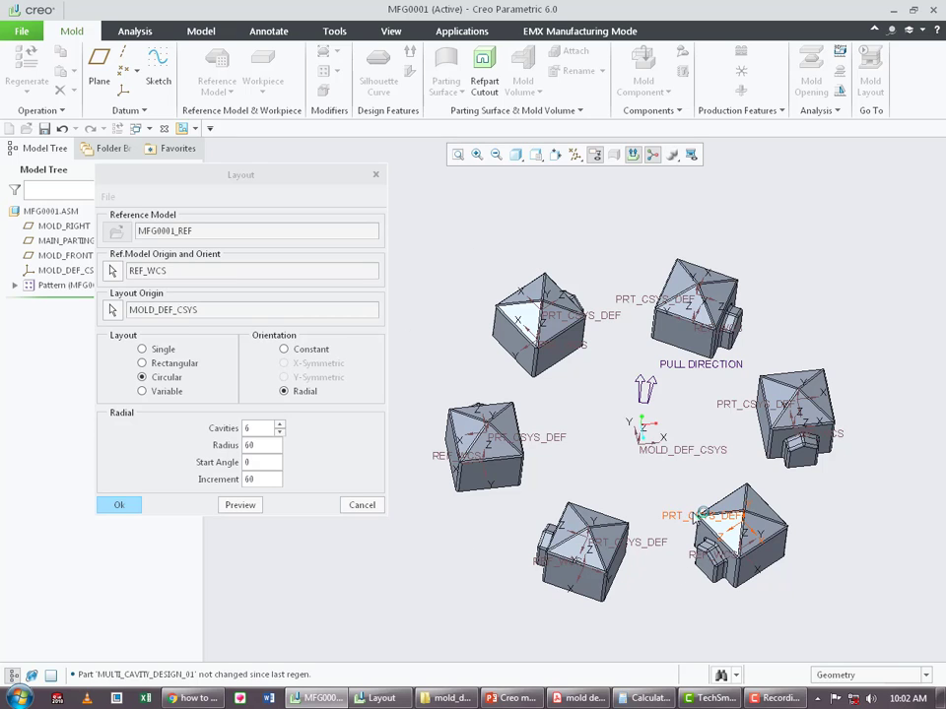
mouse_move(683, 529)
middle_mouse_down()
mouse_move(671, 532)
mouse_move(680, 532)
middle_mouse_up()
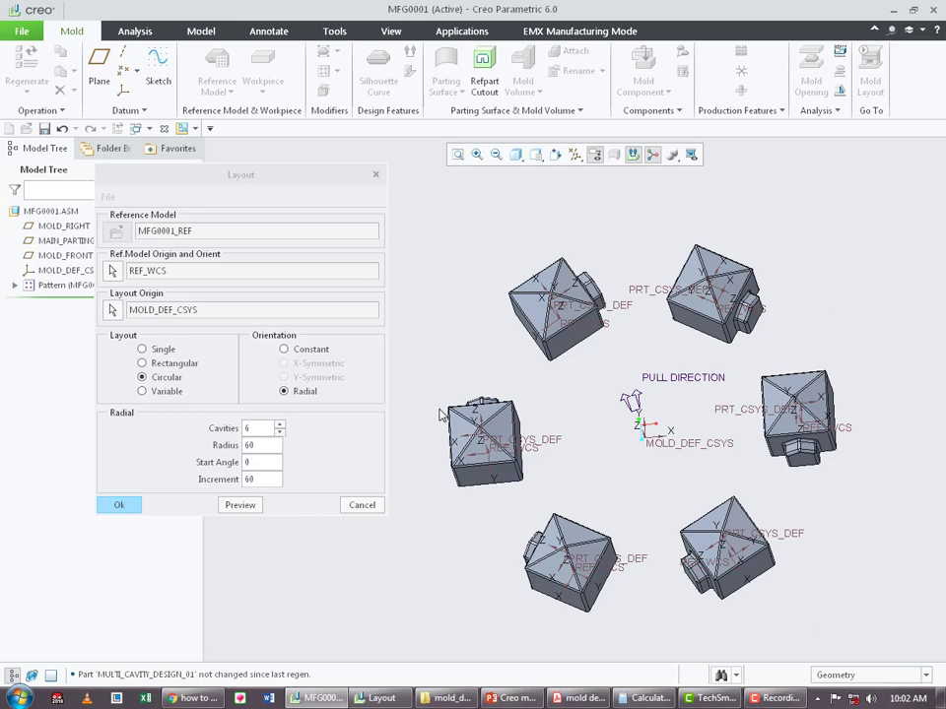
middle_click_drag(512, 460, 511, 419)
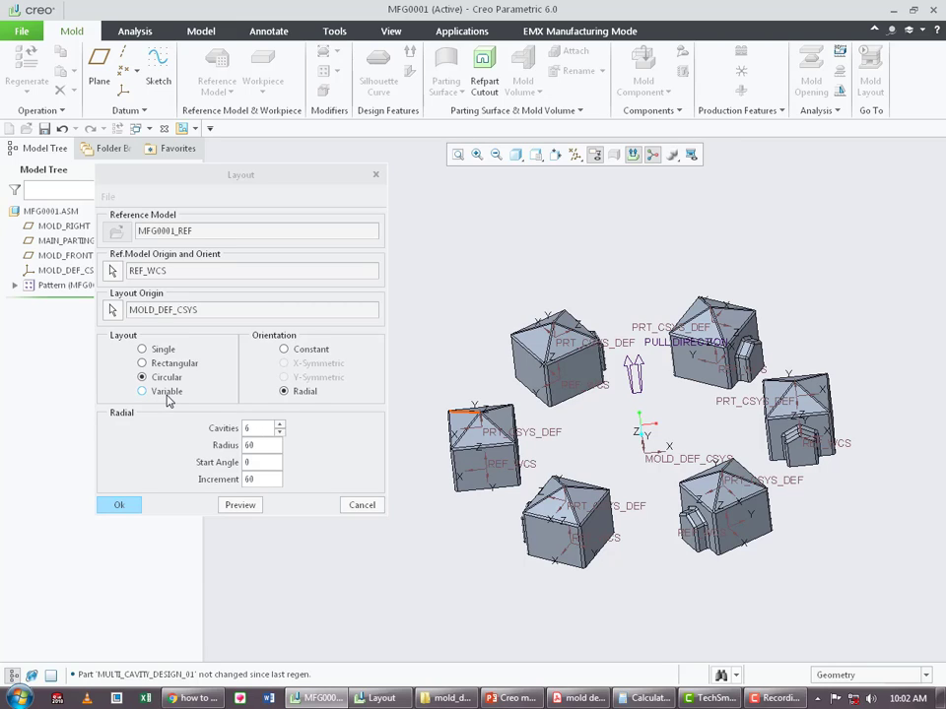
left_click(131, 506)
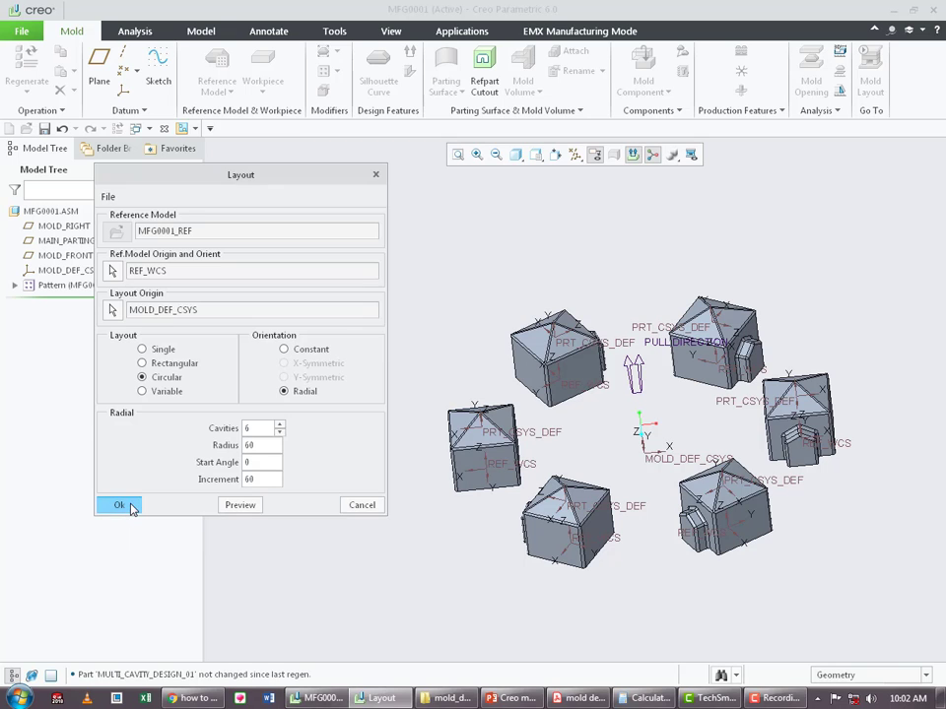
middle_click_drag(518, 431, 513, 459)
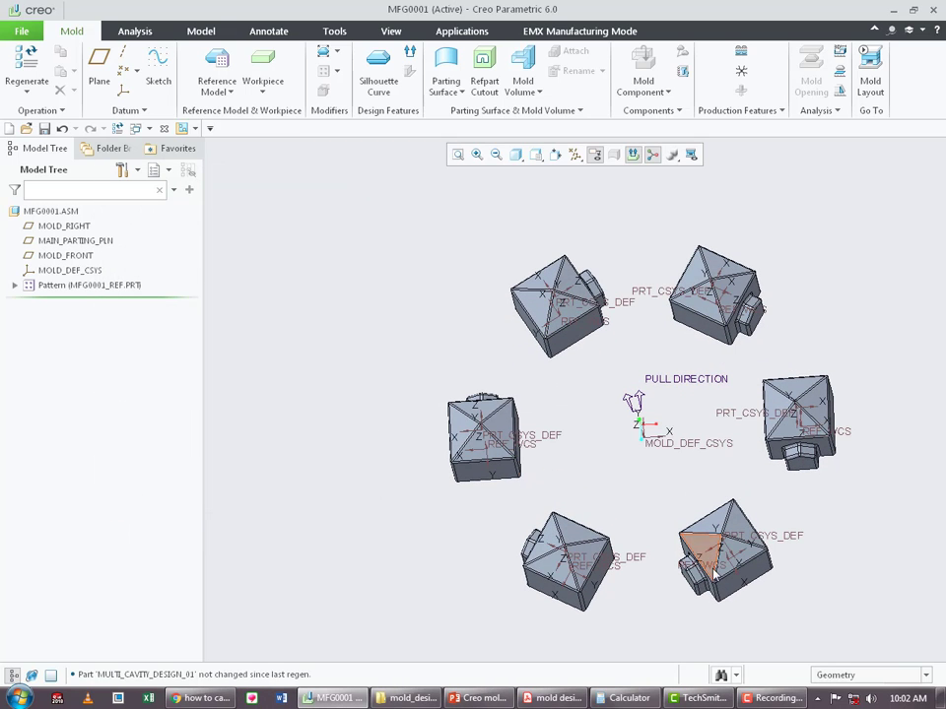